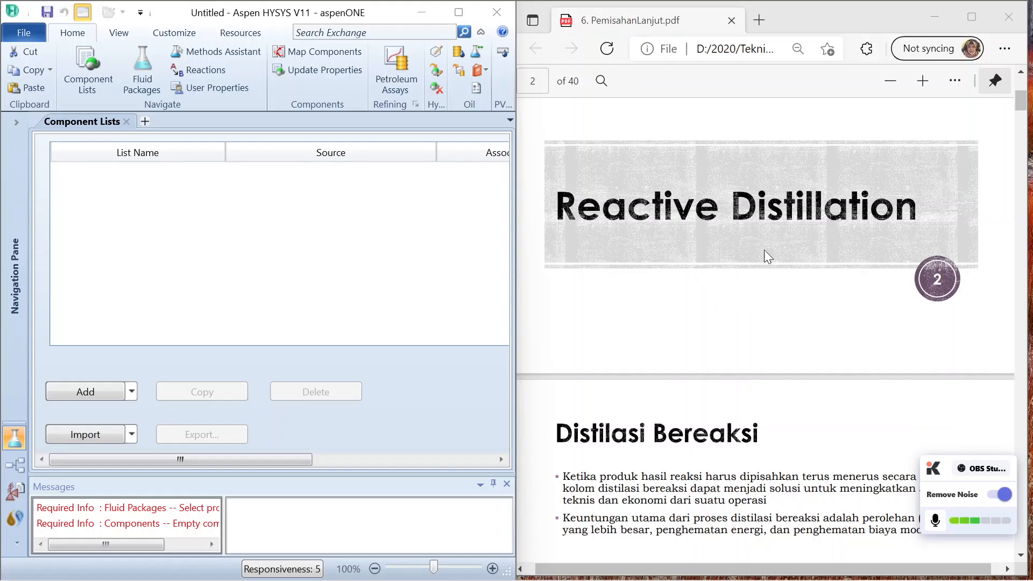
- Read the reactive distillation slides through to the methyl-acetate example with its reaction, kinetic parameters and fluid package
scroll(764, 247, down, 1)
scroll(764, 247, down, 2)
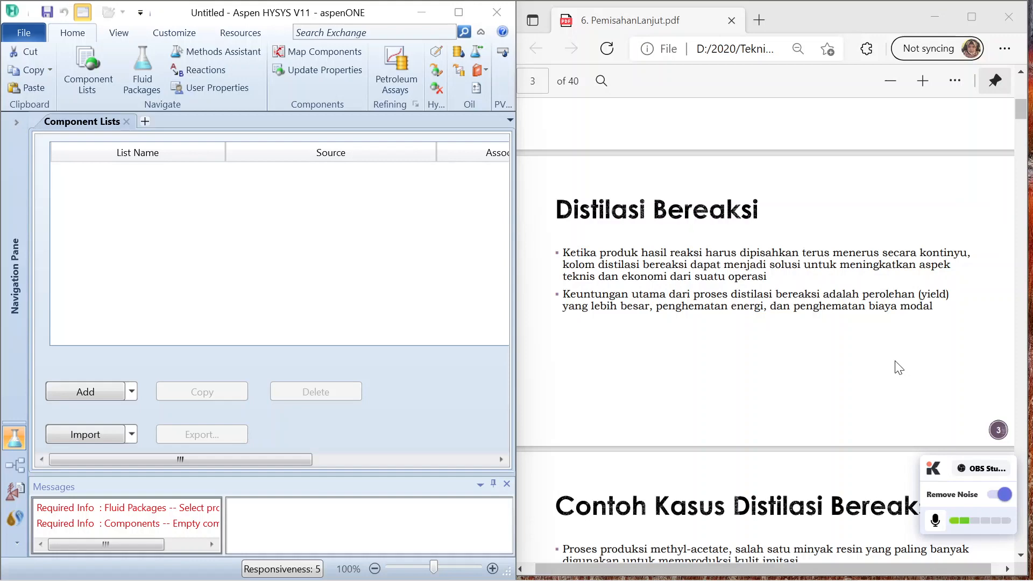
scroll(821, 363, down, 3)
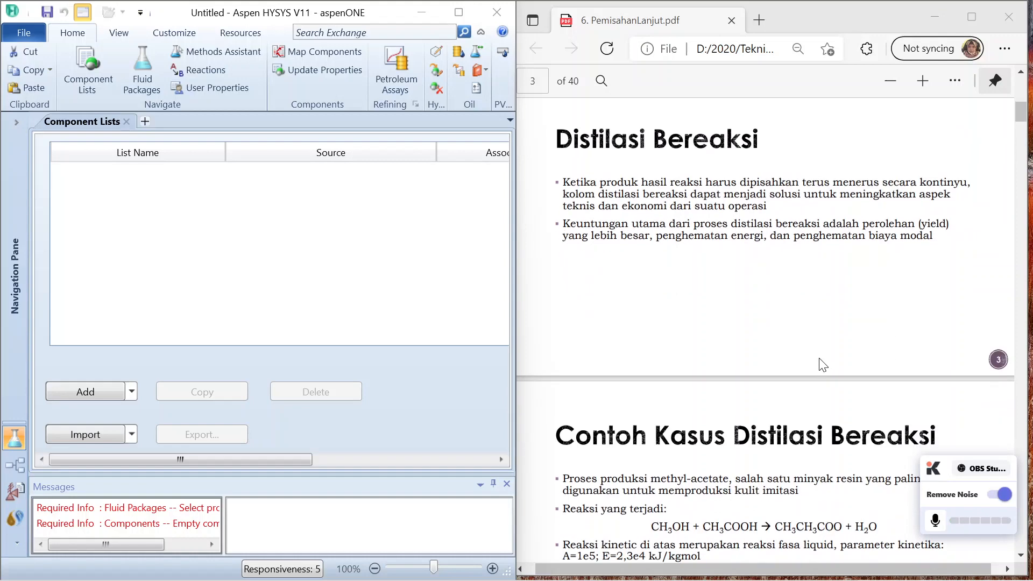
scroll(819, 359, down, 4)
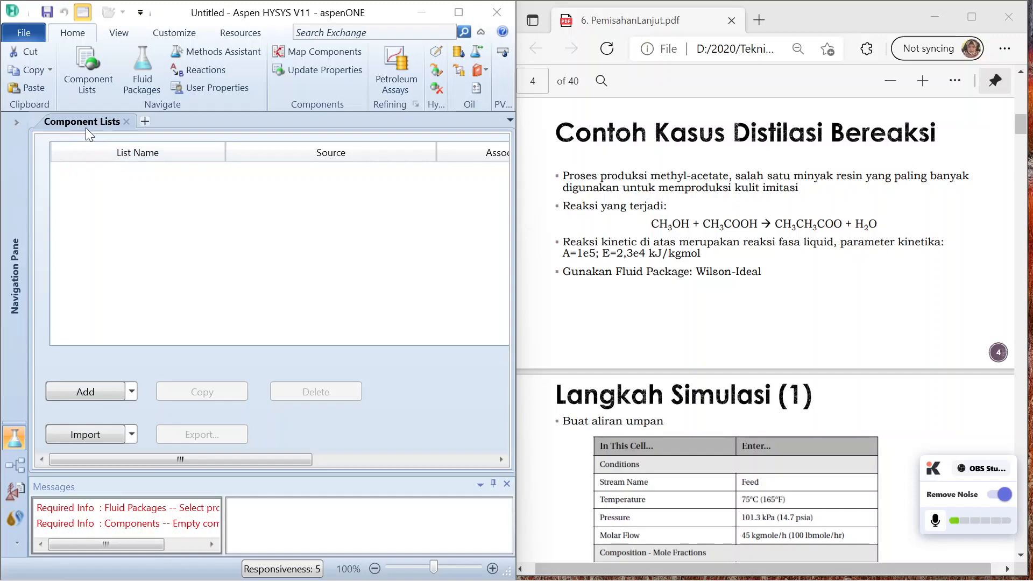
- Create a new component list and add Methanol and AceticAcid from the pure components databank
double_click(69, 32)
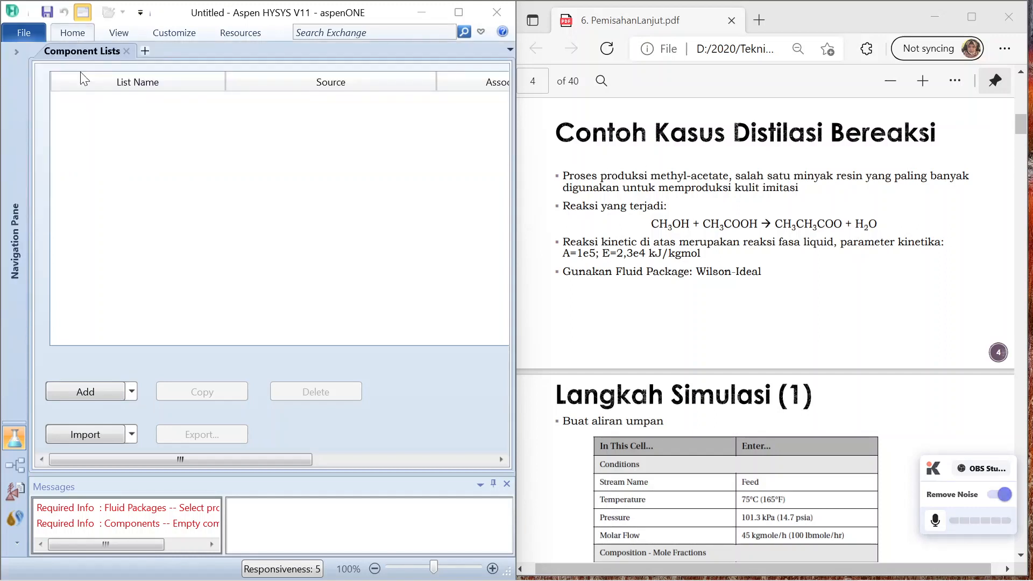
click(85, 392)
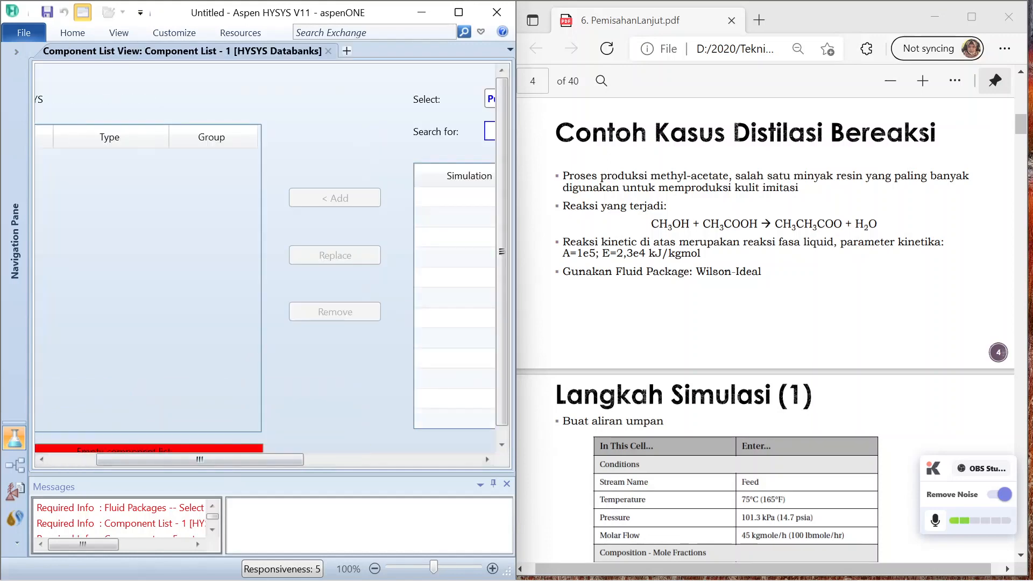
drag(256, 463, 419, 479)
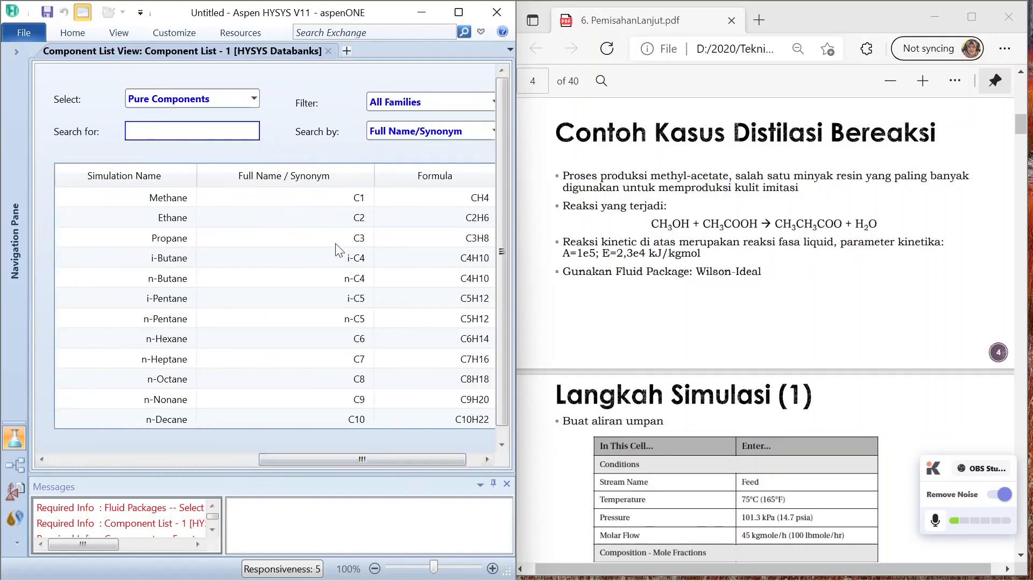
text(meth)
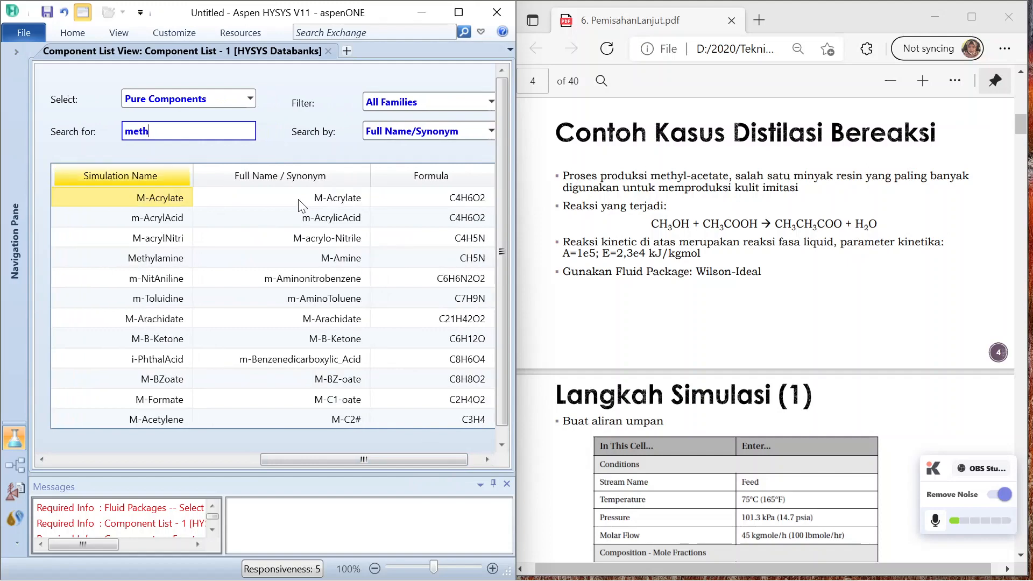
text(anol)
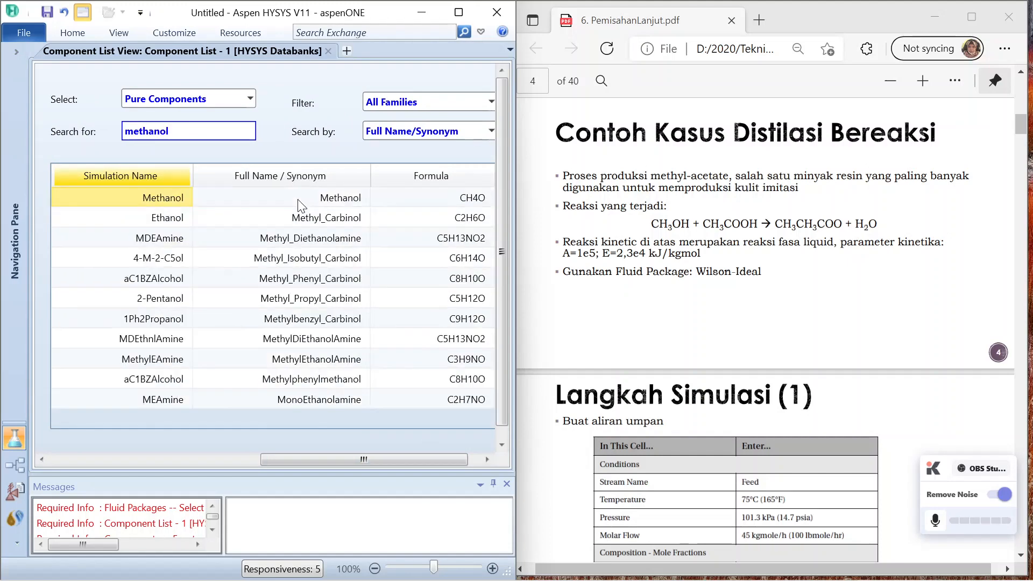
click(179, 199)
double_click(179, 200)
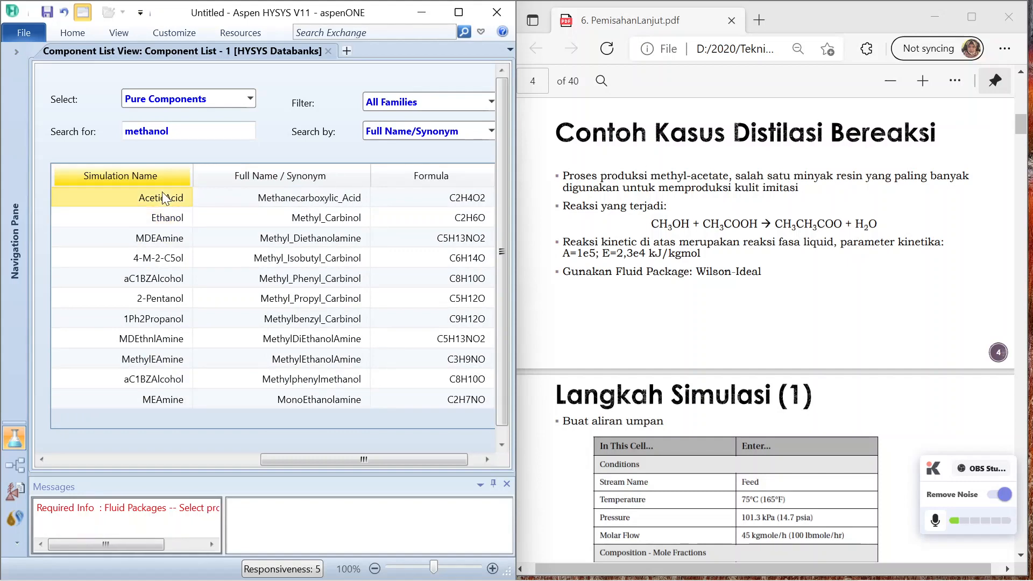
double_click(163, 191)
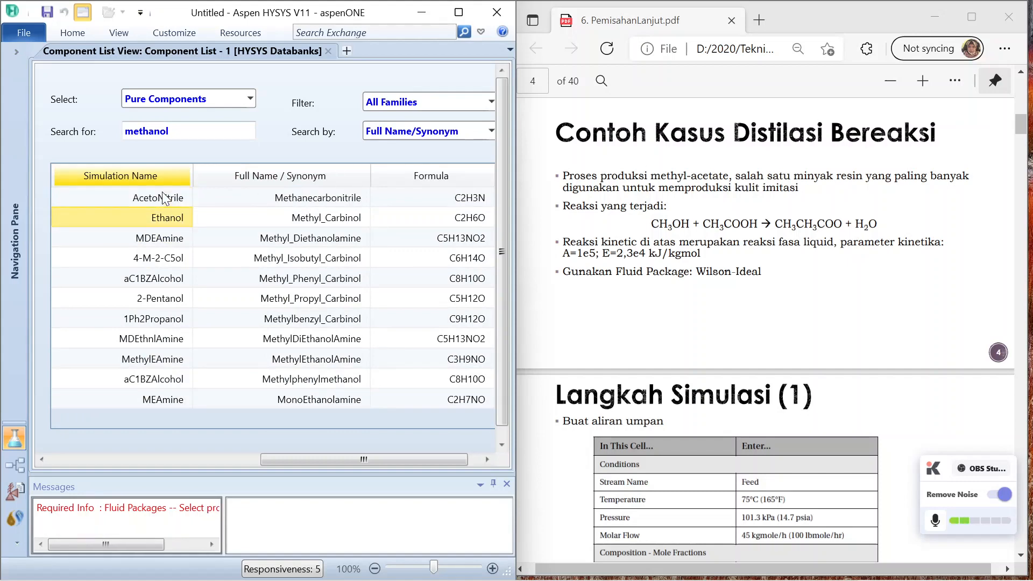
- Search by Simulation Name for "m-aceta" and add M-Acetate to the component list
double_click(146, 131)
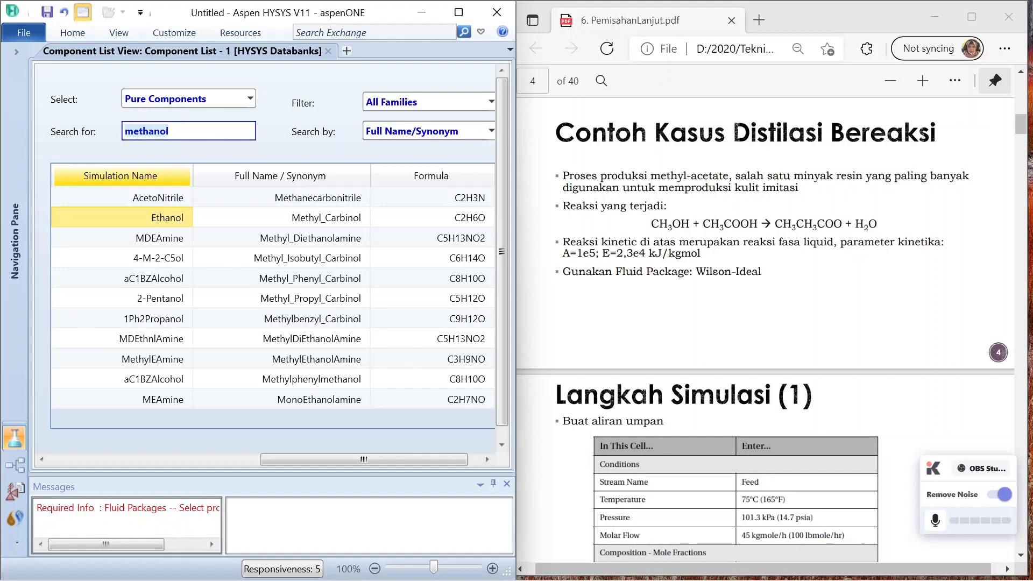
text(m-ace)
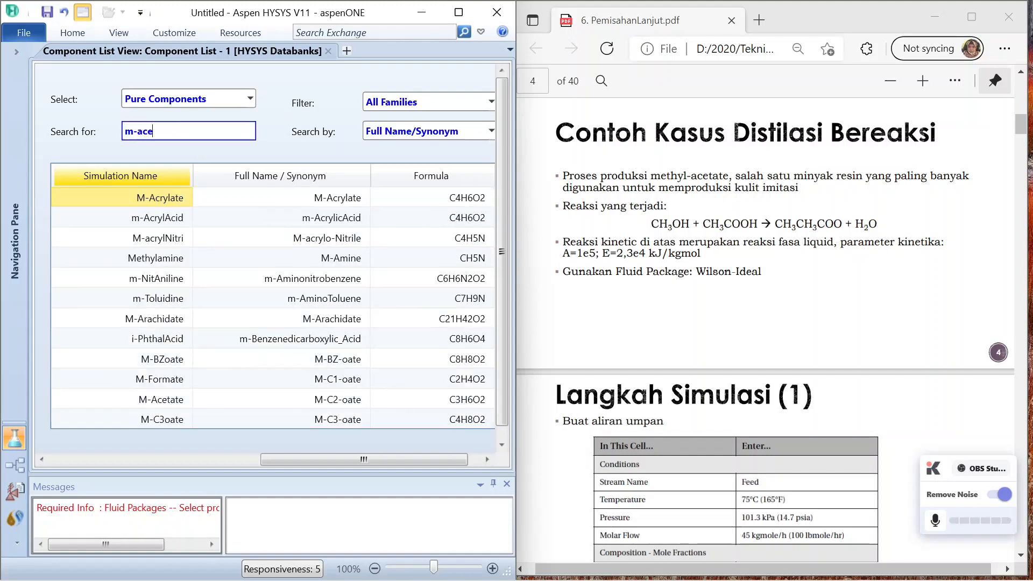
text(ta)
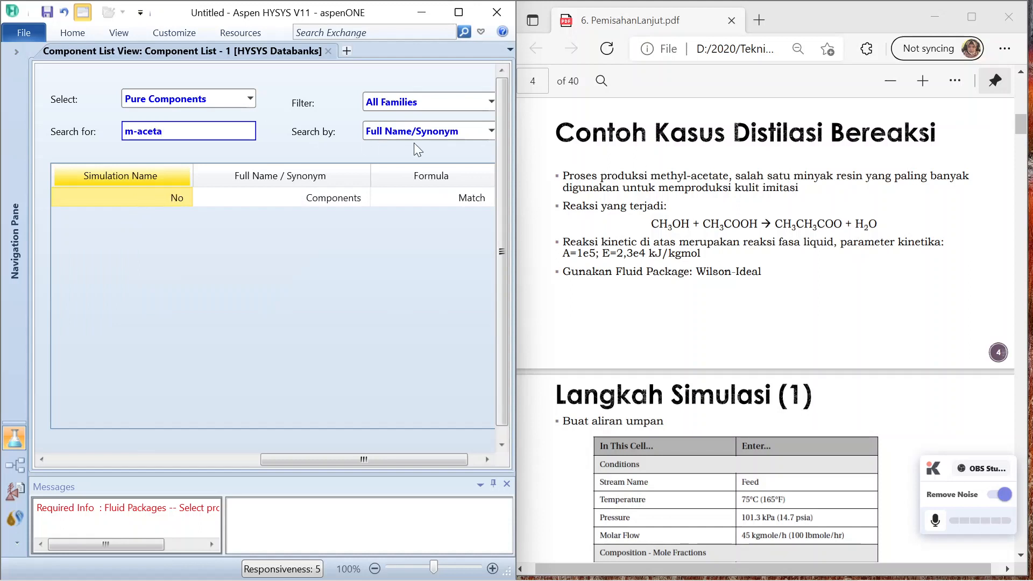
click(402, 133)
click(404, 154)
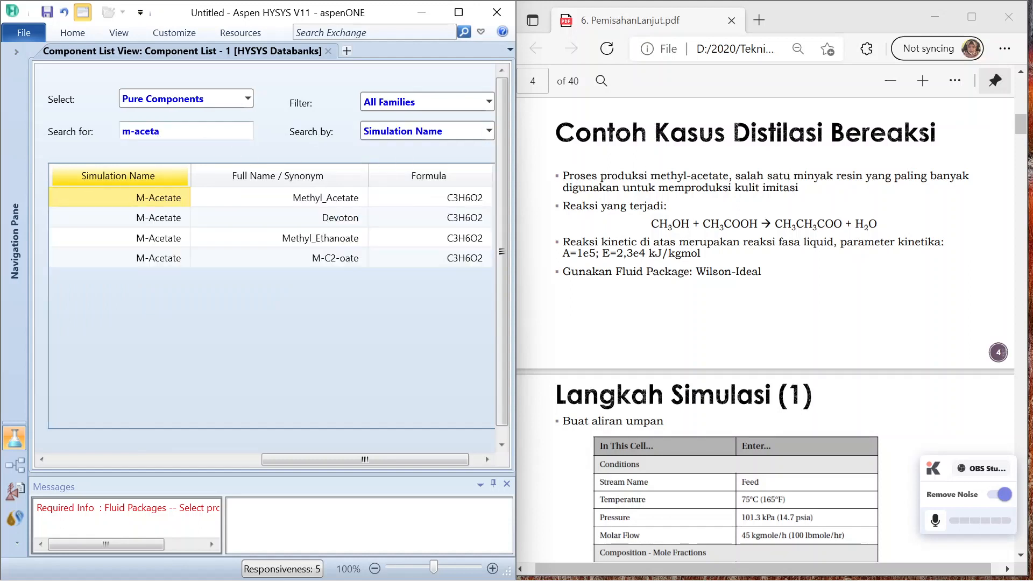
double_click(145, 201)
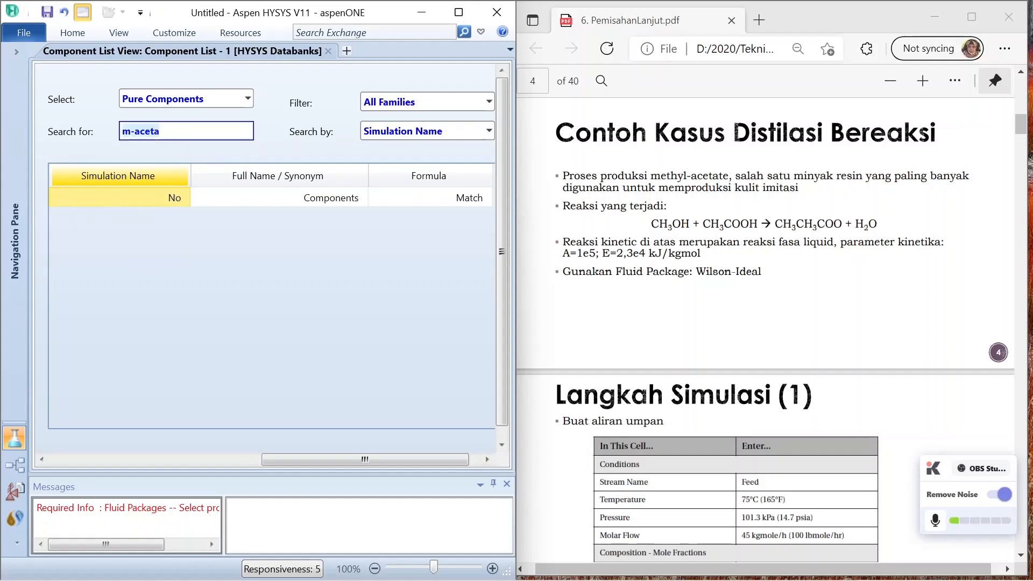
- Search for "h2o", add H2O to the component list and check the selected components
text(h2o)
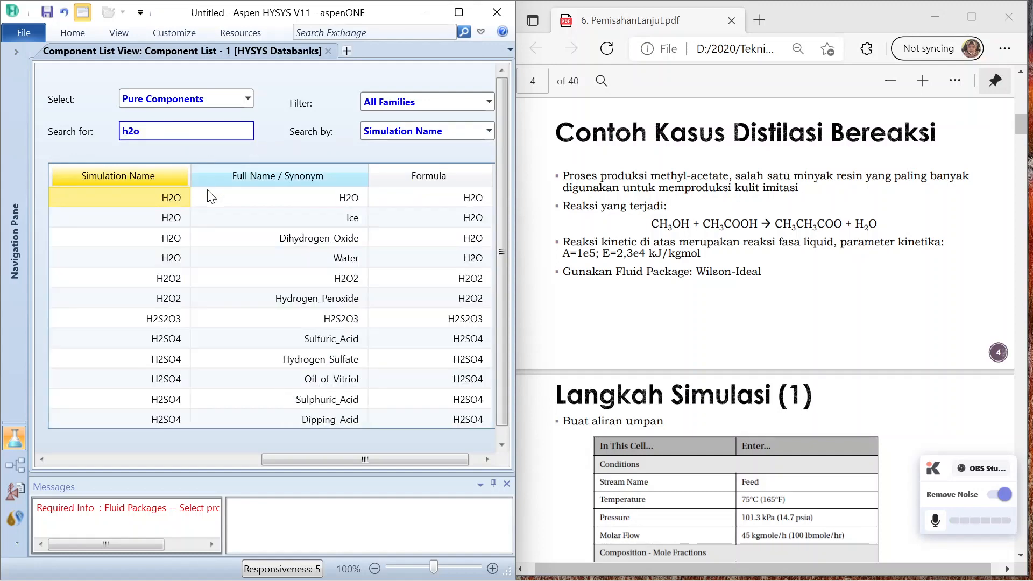
double_click(173, 200)
drag(285, 454, 43, 485)
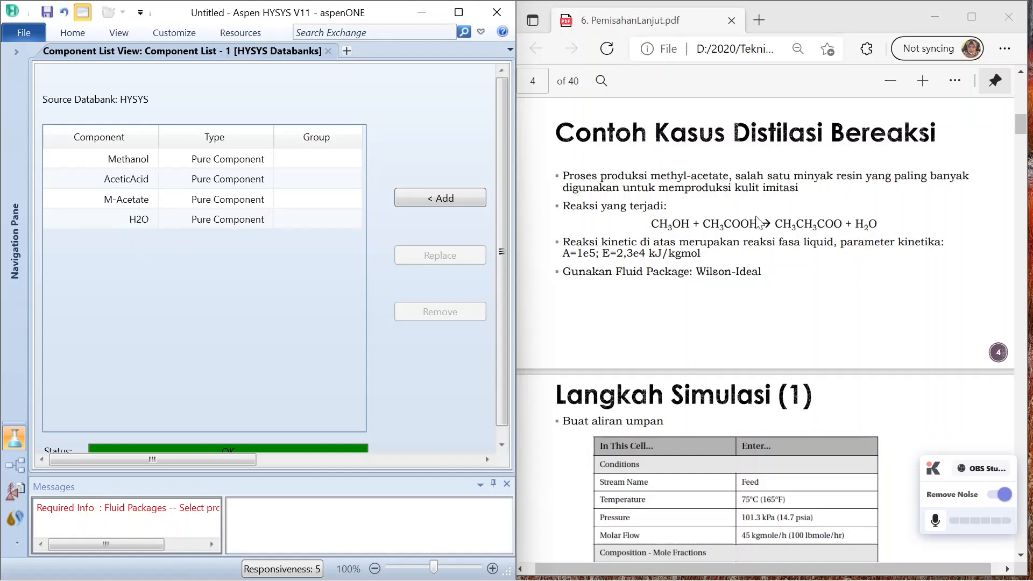
- Add a fluid package using the Wilson property package with the Ideal vapour model
click(10, 249)
click(87, 127)
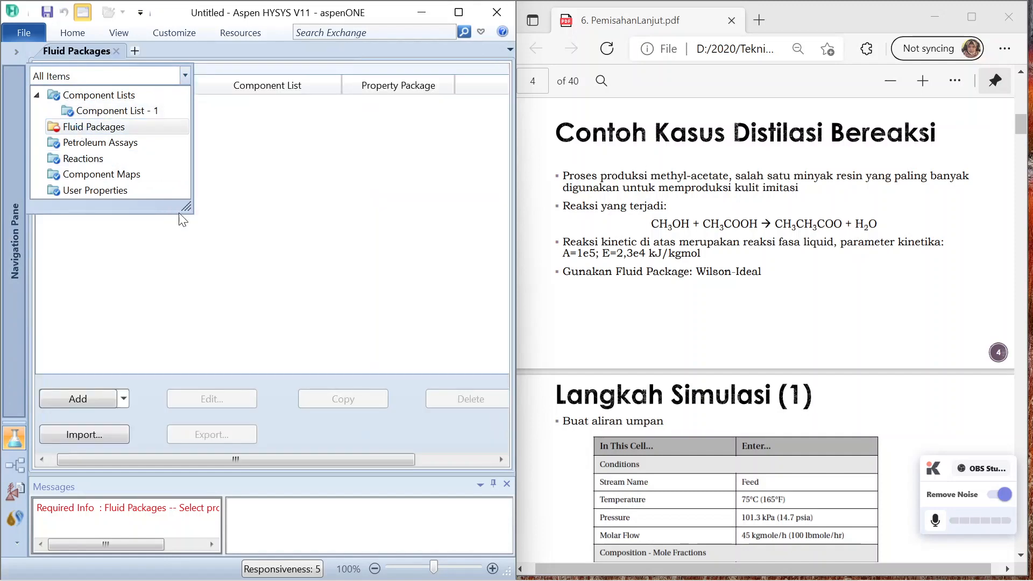
click(78, 399)
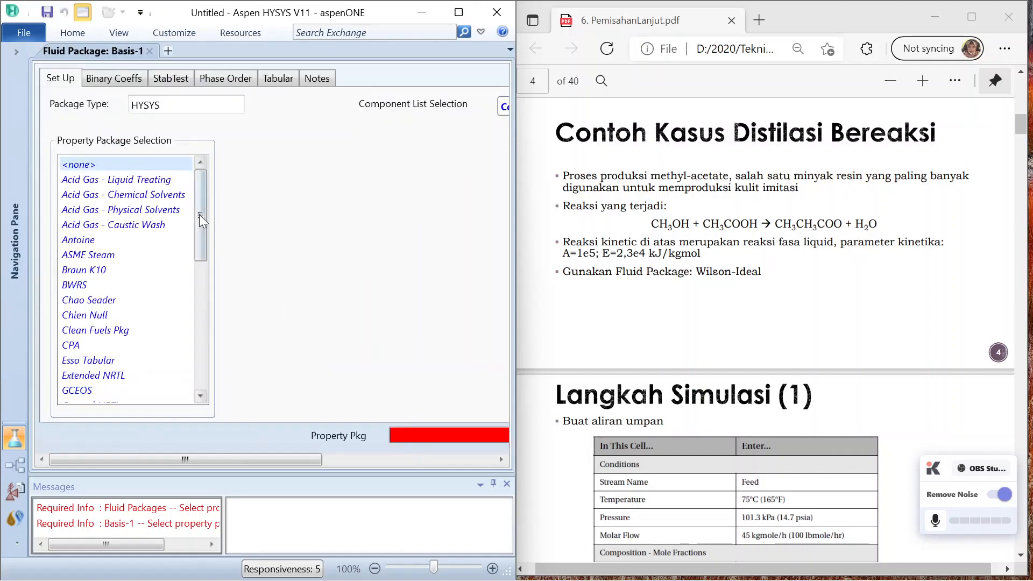
drag(199, 214, 192, 359)
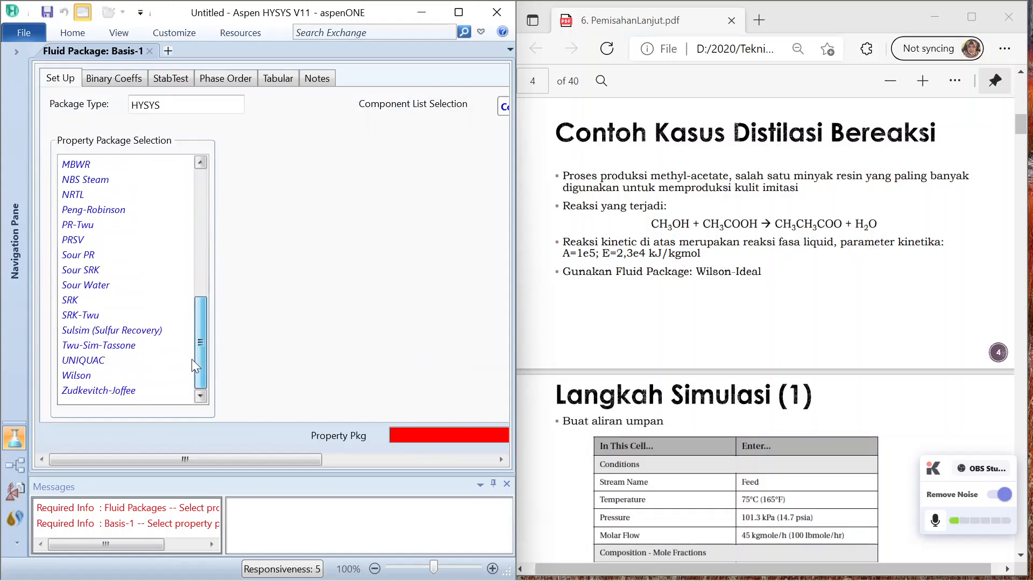
click(88, 375)
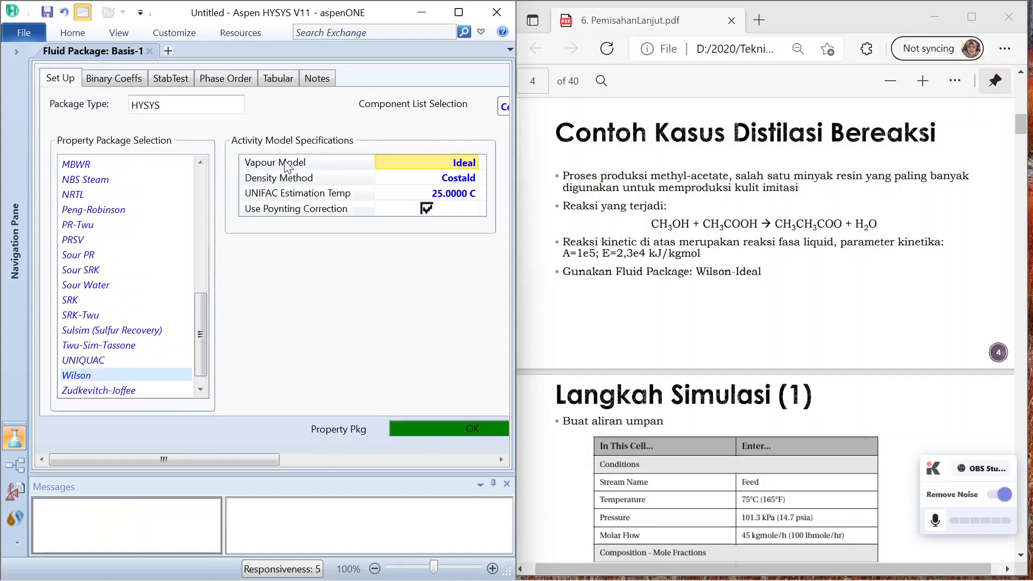
click(467, 163)
click(474, 162)
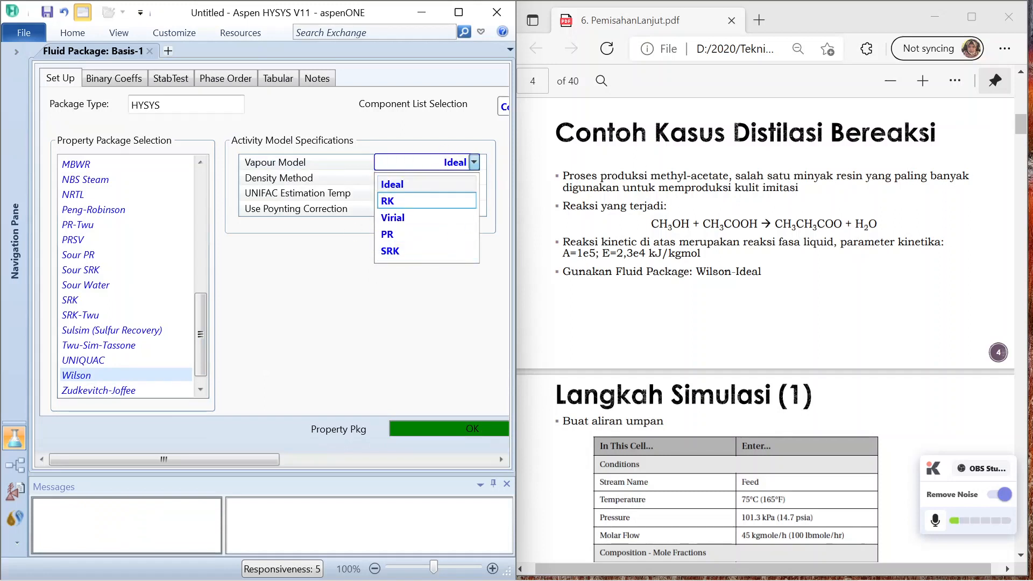
click(419, 184)
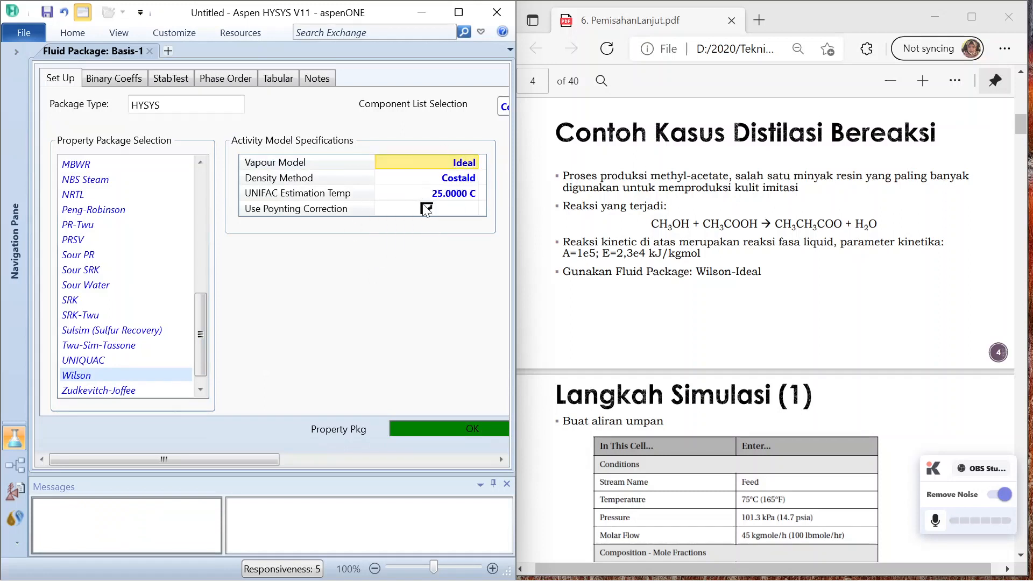
- Examine the Wilson package's binary interaction coefficients and their estimation options
click(116, 79)
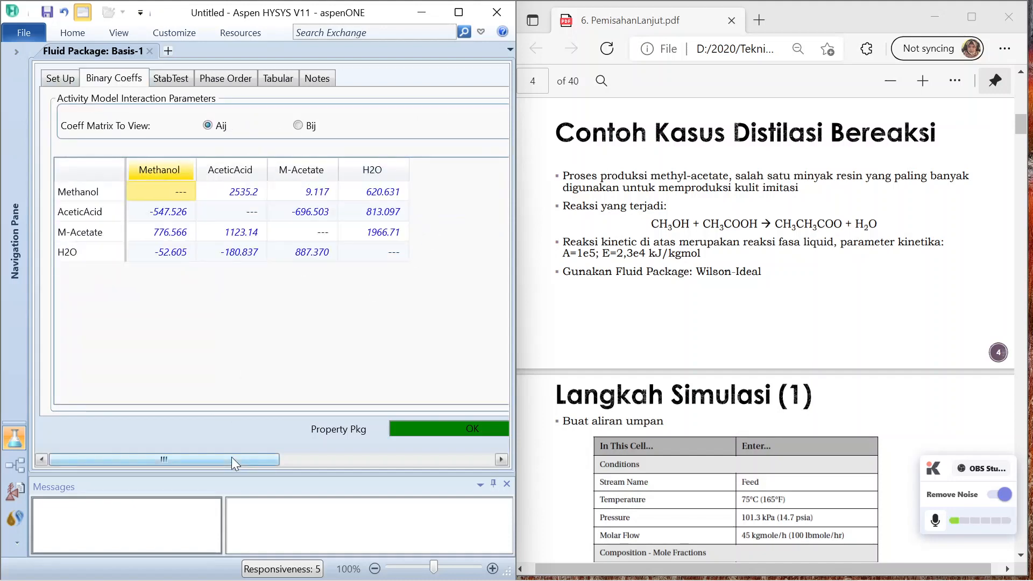
drag(231, 457, 464, 458)
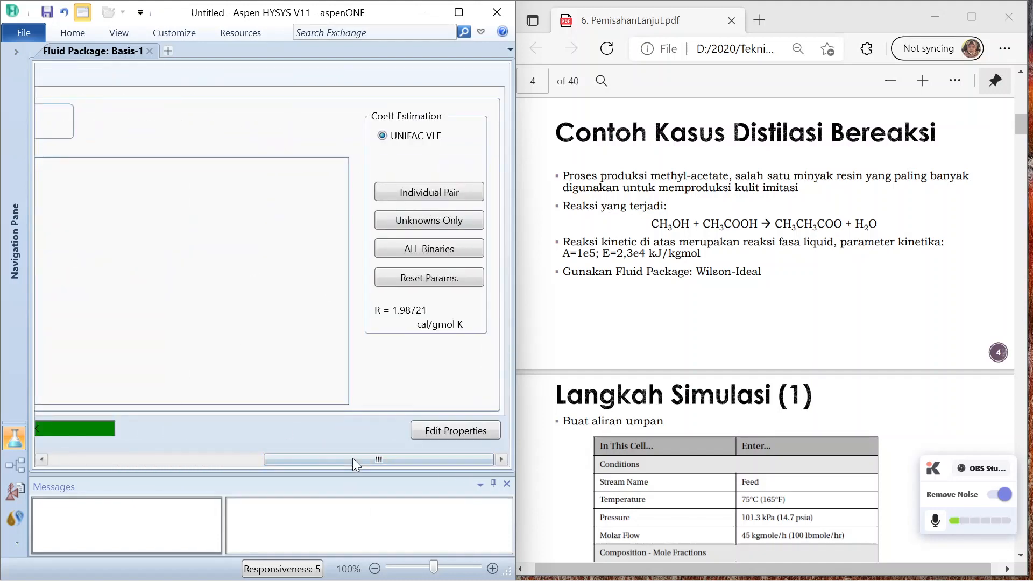
drag(353, 457, 141, 459)
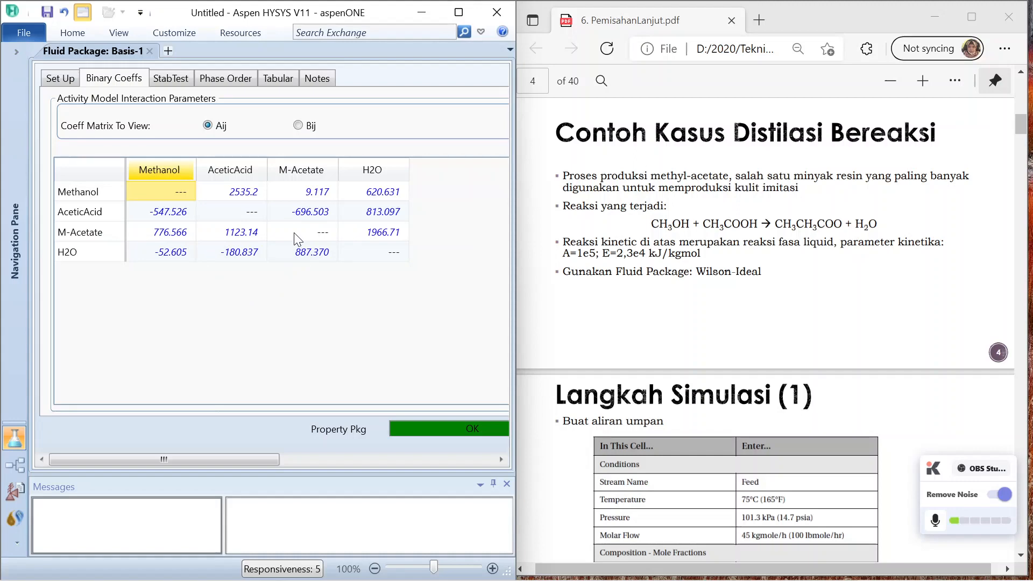
- Create a new reaction set and add a Kinetic reaction with Hysys as the reactant source
click(8, 250)
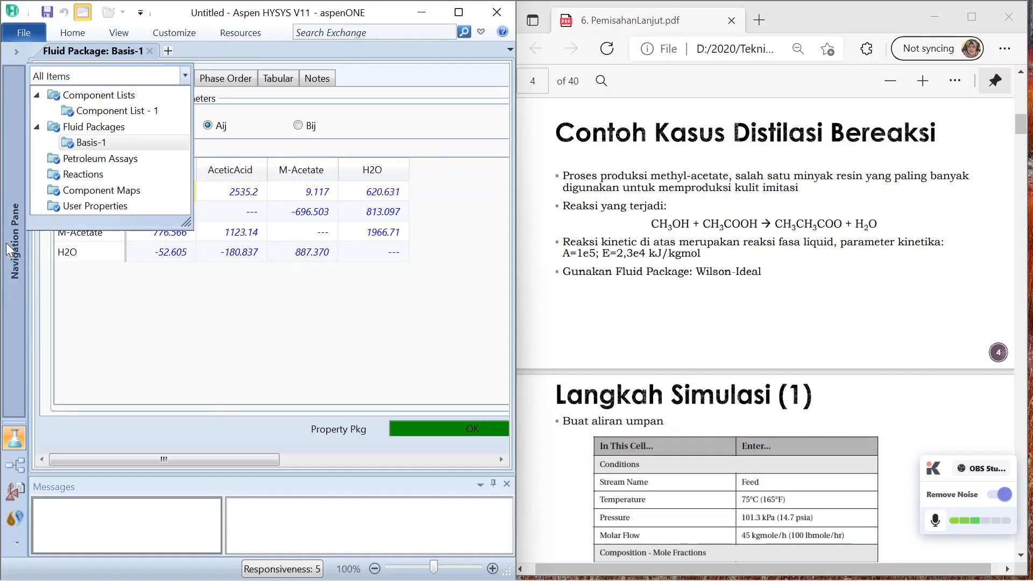
click(90, 173)
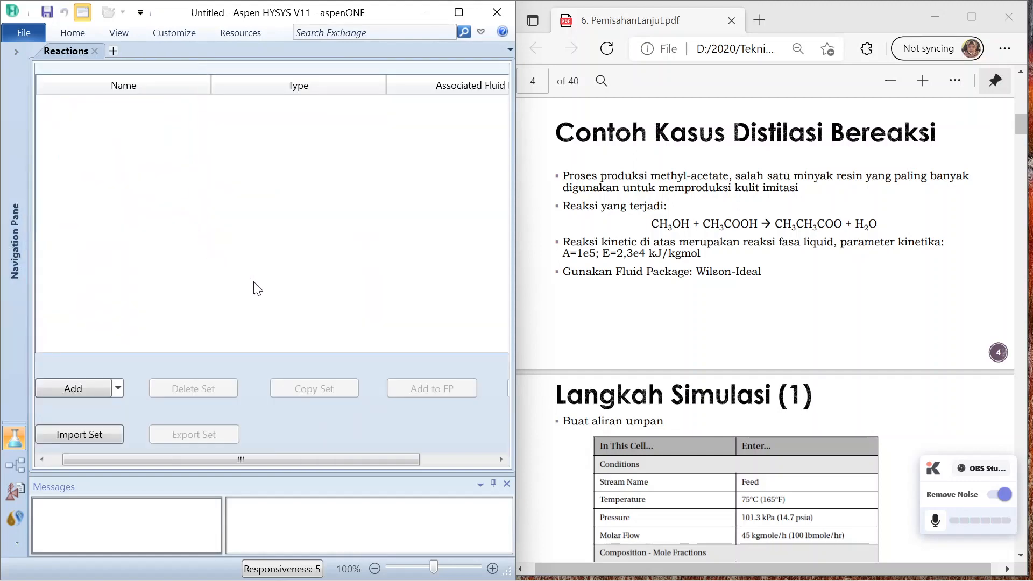
click(75, 392)
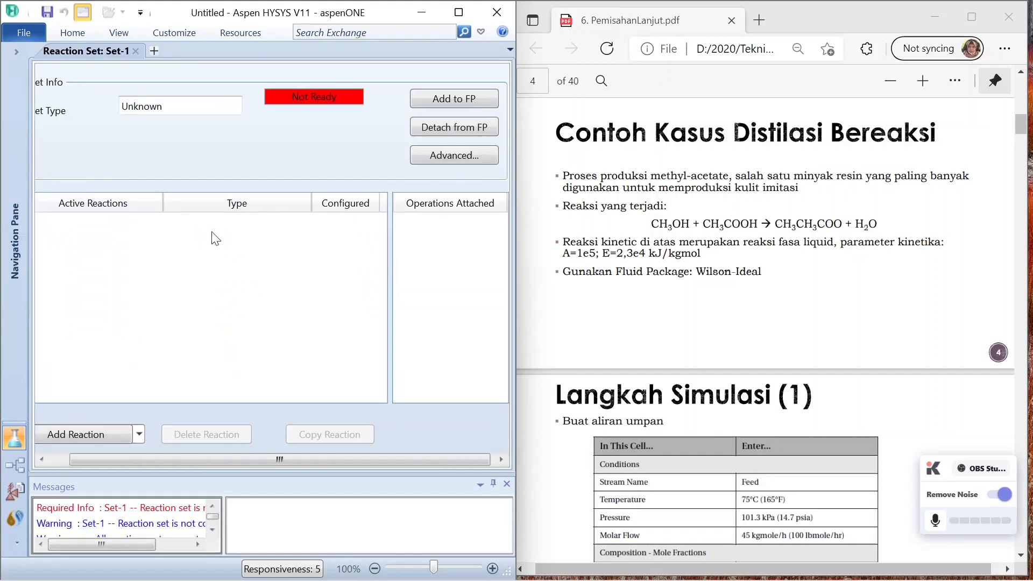
click(89, 444)
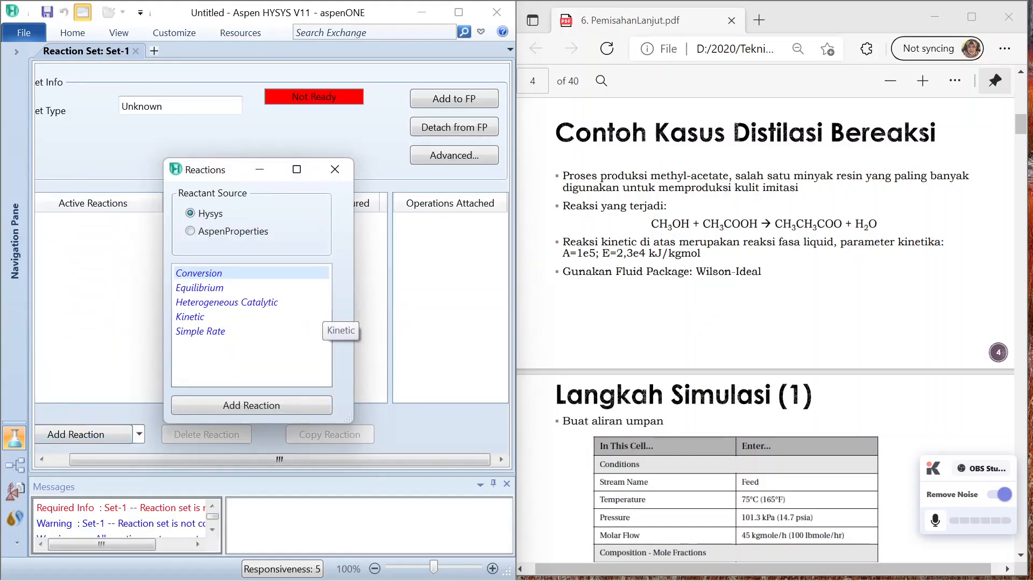
click(194, 318)
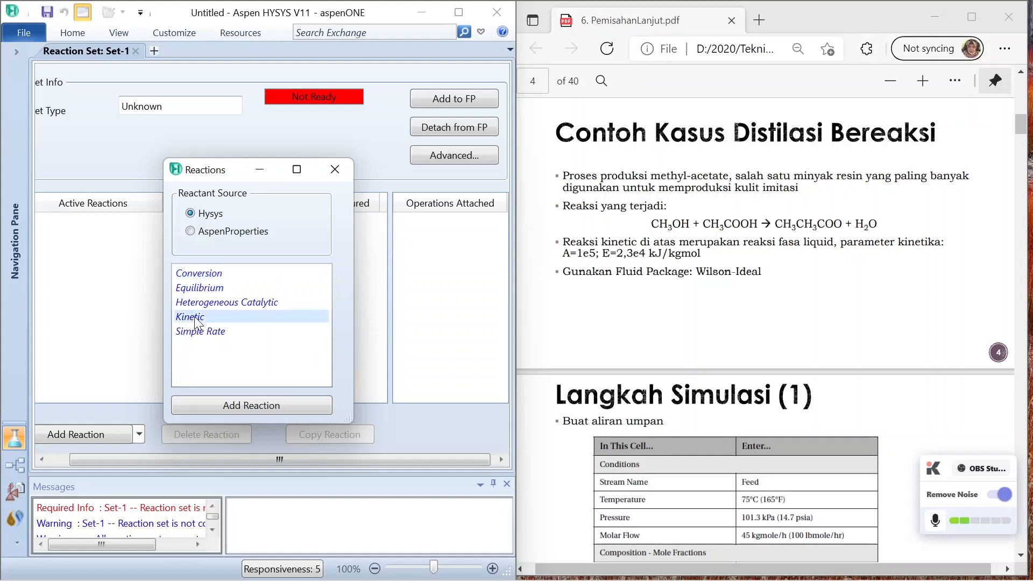
click(256, 410)
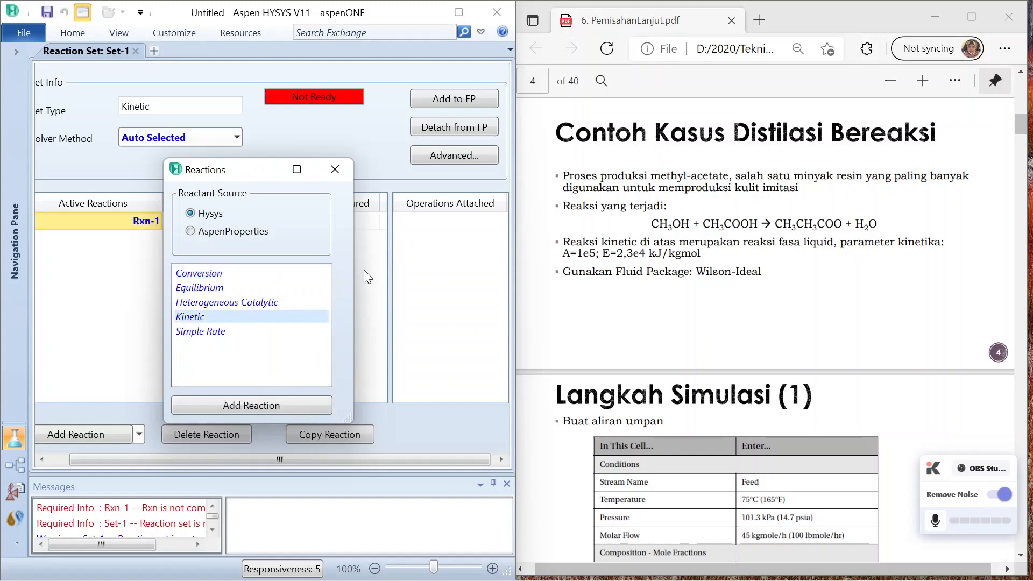
click(337, 171)
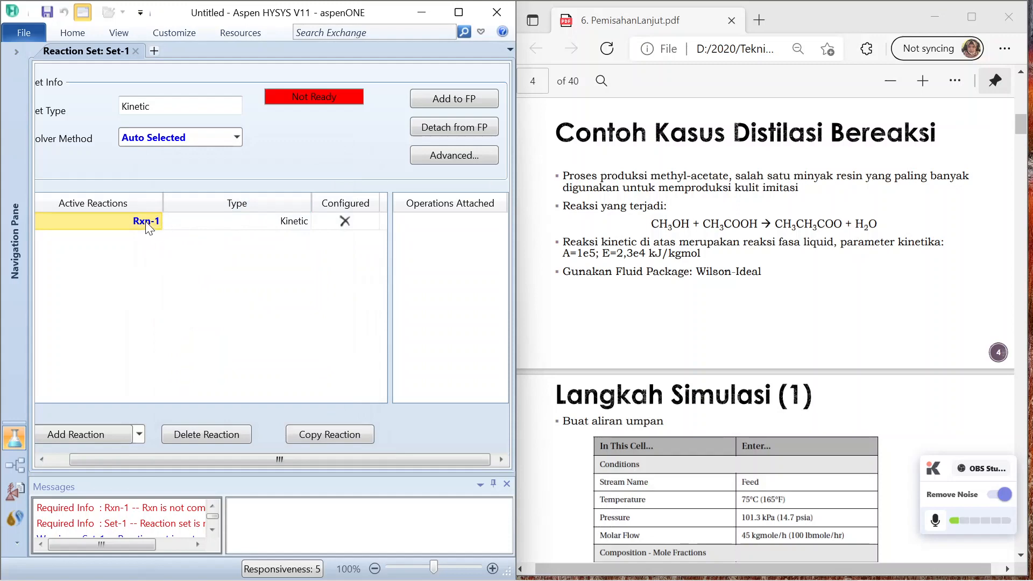
- Open the Rxn-1 kinetic reaction and add Methanol as its first stoichiometry component
double_click(150, 221)
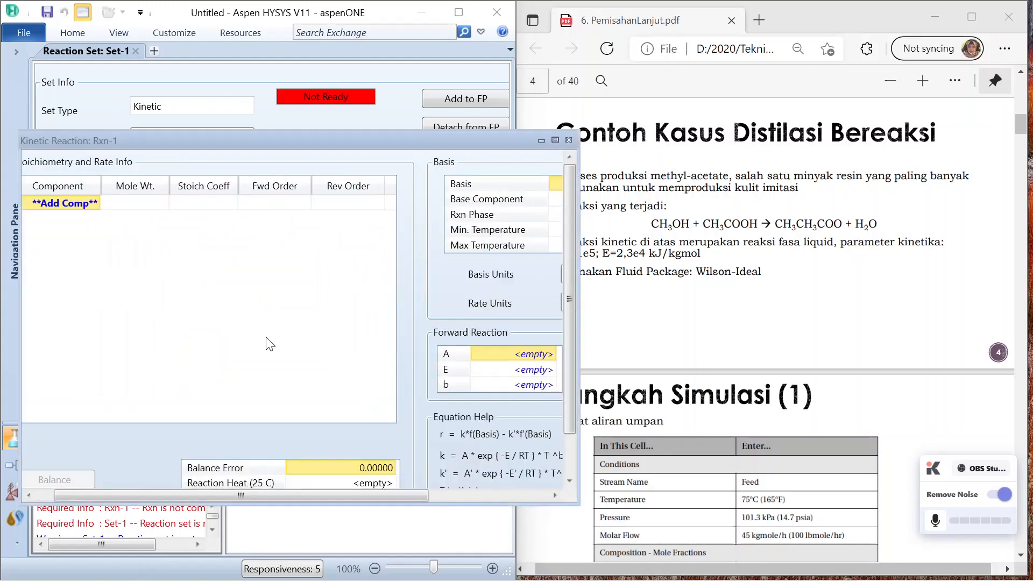
drag(277, 139, 353, 91)
drag(172, 448, 160, 448)
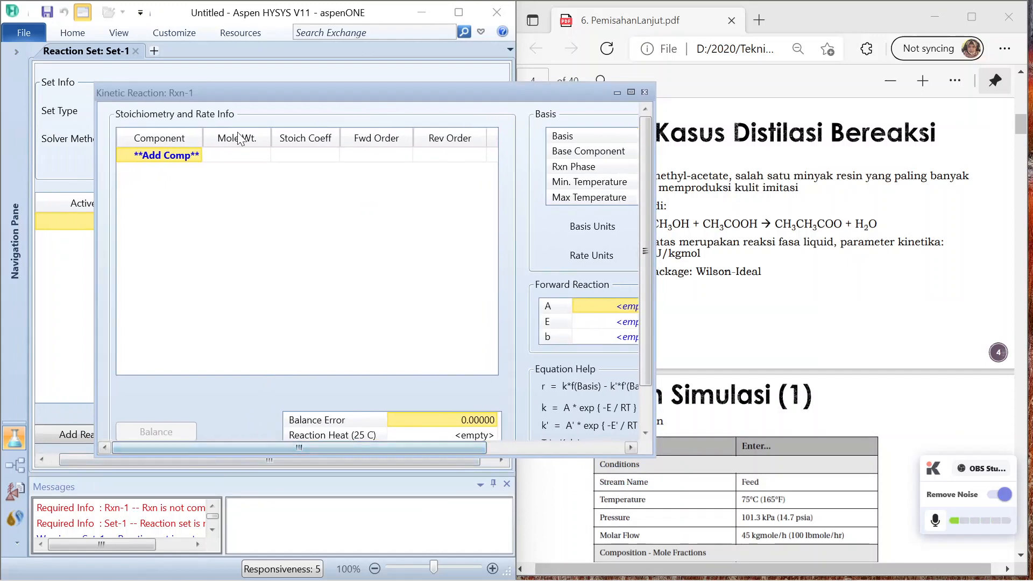
click(198, 155)
click(198, 155)
click(178, 182)
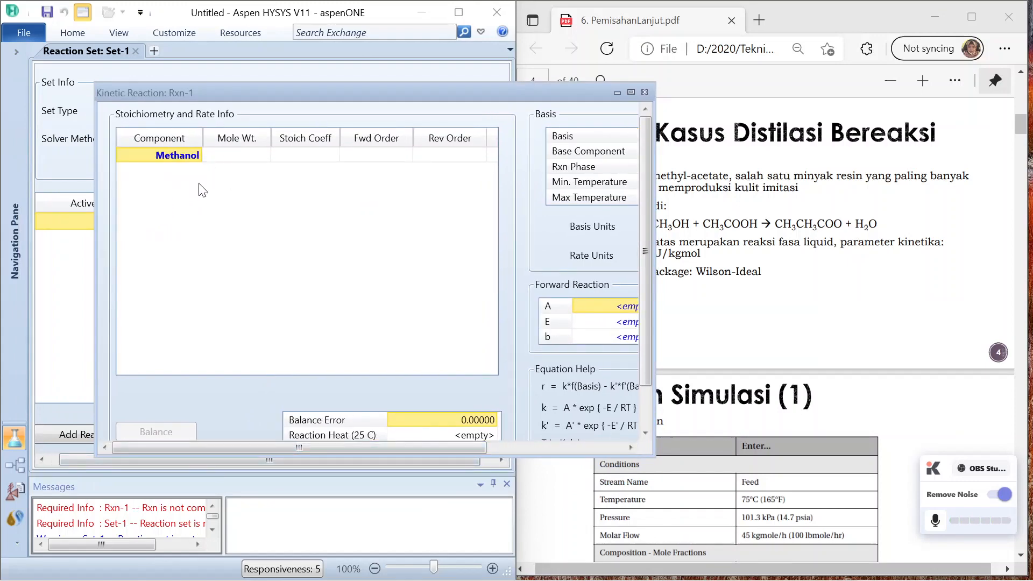
- Add AceticAcid, M-Acetate and H2O to the reaction's stoichiometry components
drag(467, 93, 414, 91)
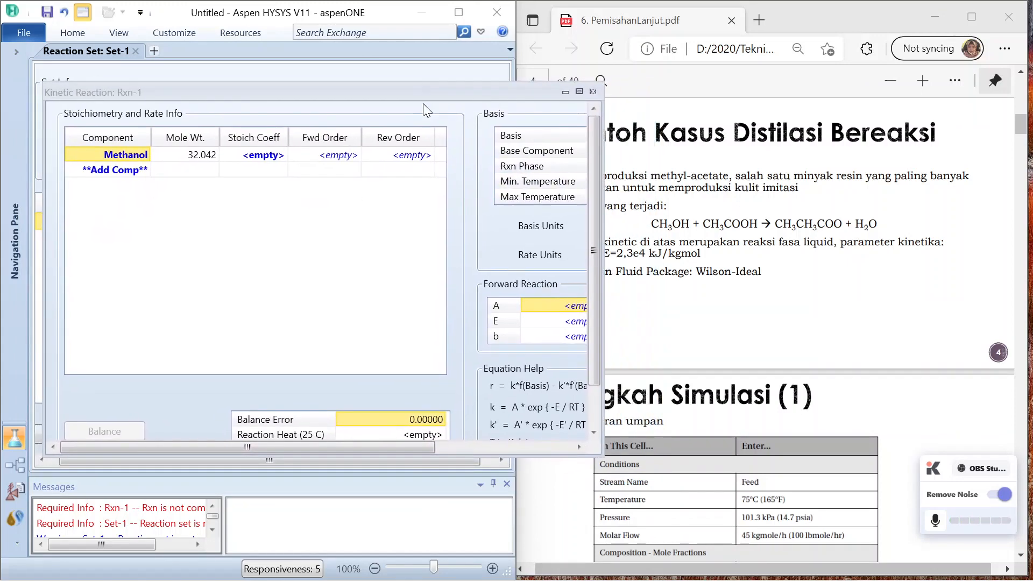
click(146, 171)
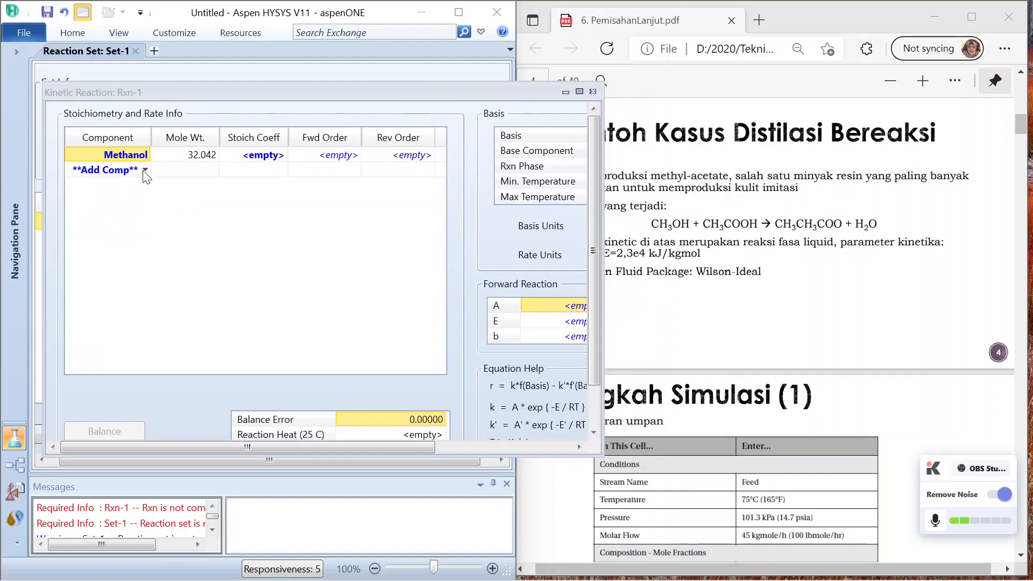
click(145, 171)
click(124, 191)
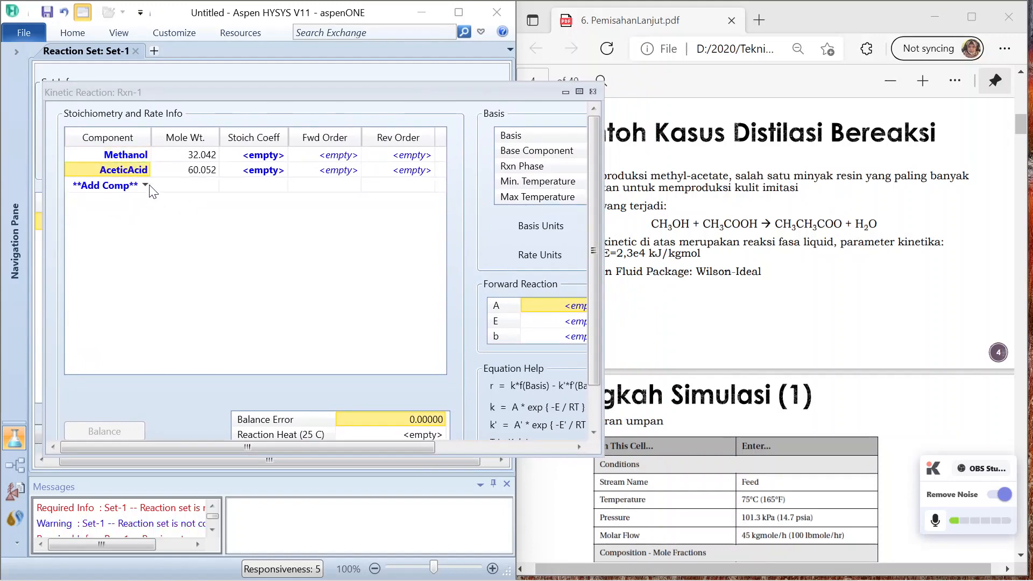
click(146, 184)
click(146, 185)
click(94, 198)
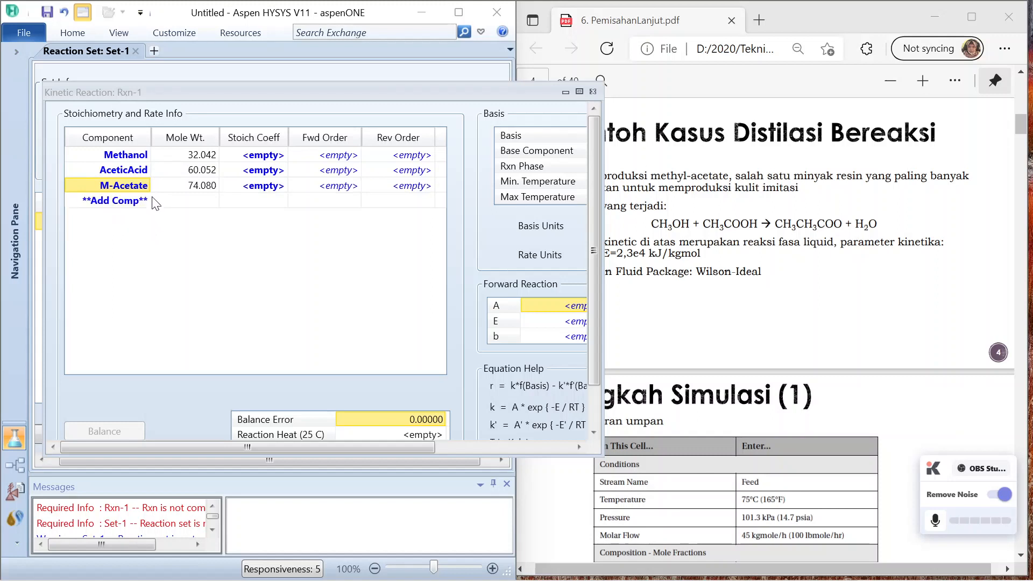
click(145, 200)
click(131, 216)
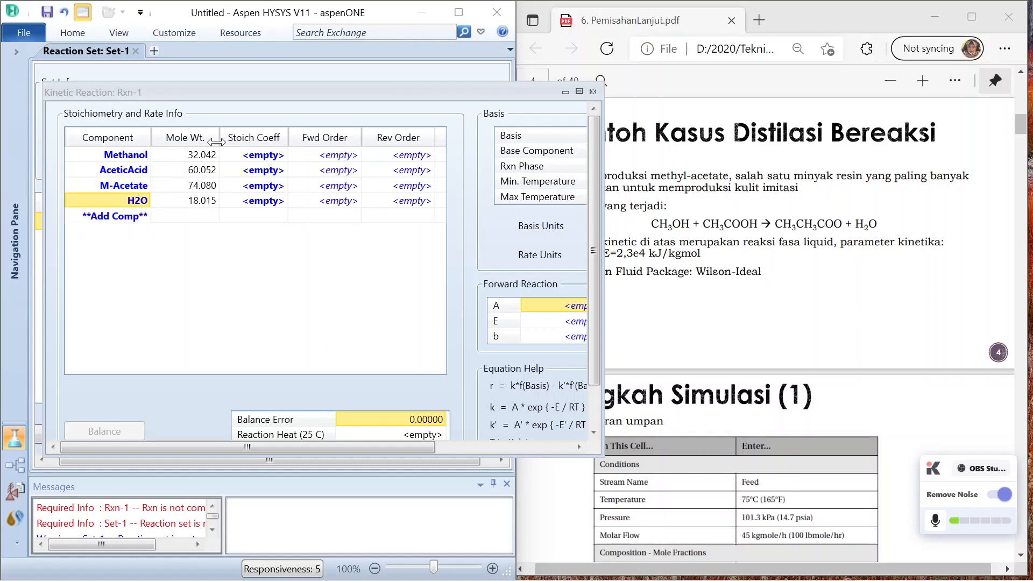
- Set the stoichiometric coefficients to -1 for Methanol and AceticAcid, and 1 for M-Acetate and H2O
click(245, 158)
text(-1)
key(Return)
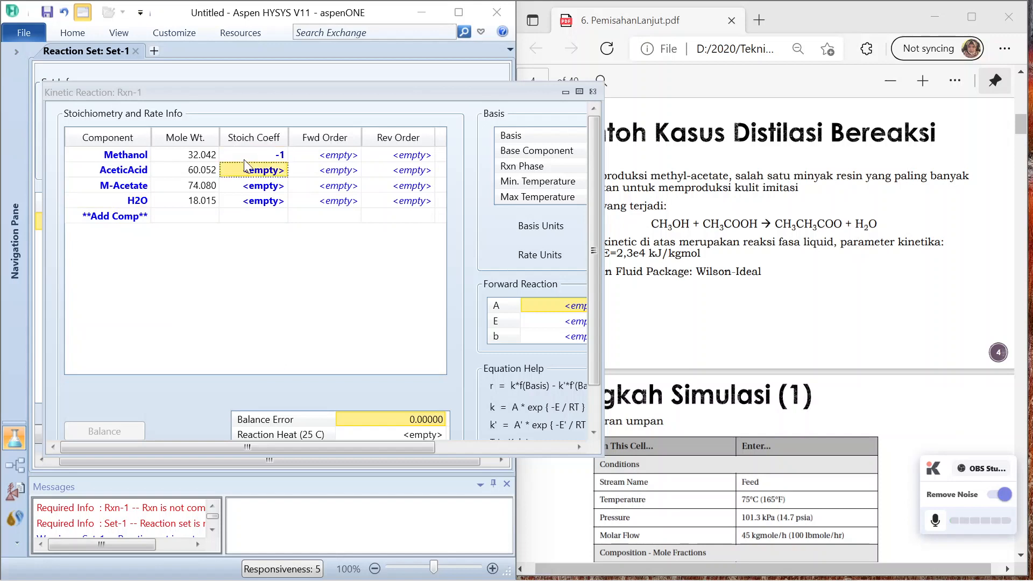
text(-1)
key(Return)
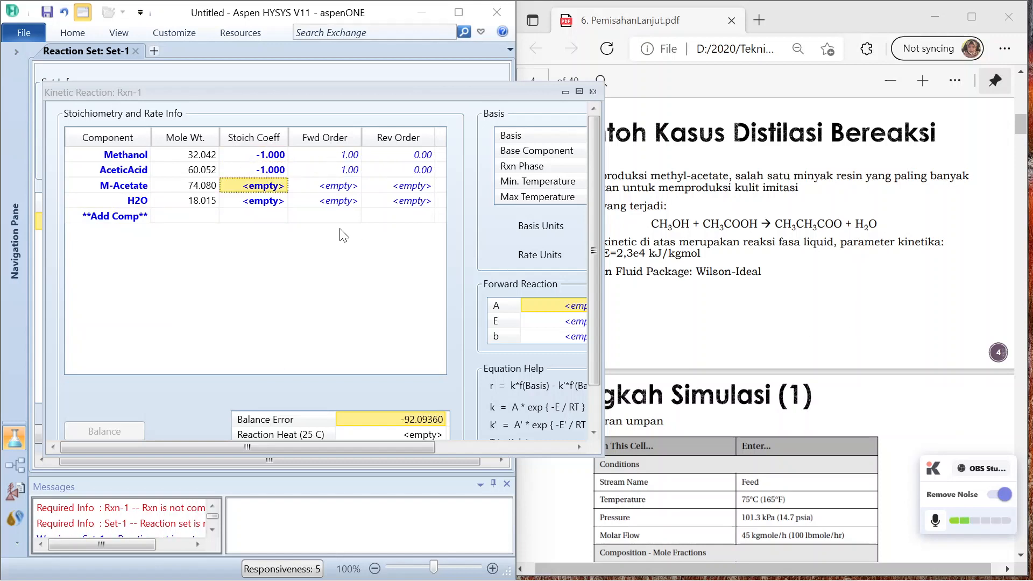
text(1)
key(Return)
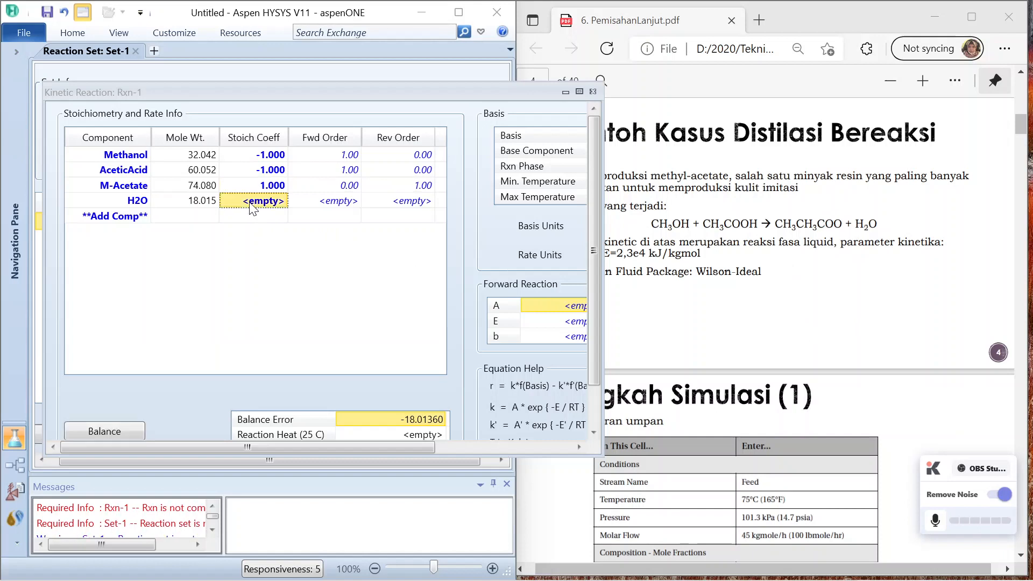
text(1)
key(Return)
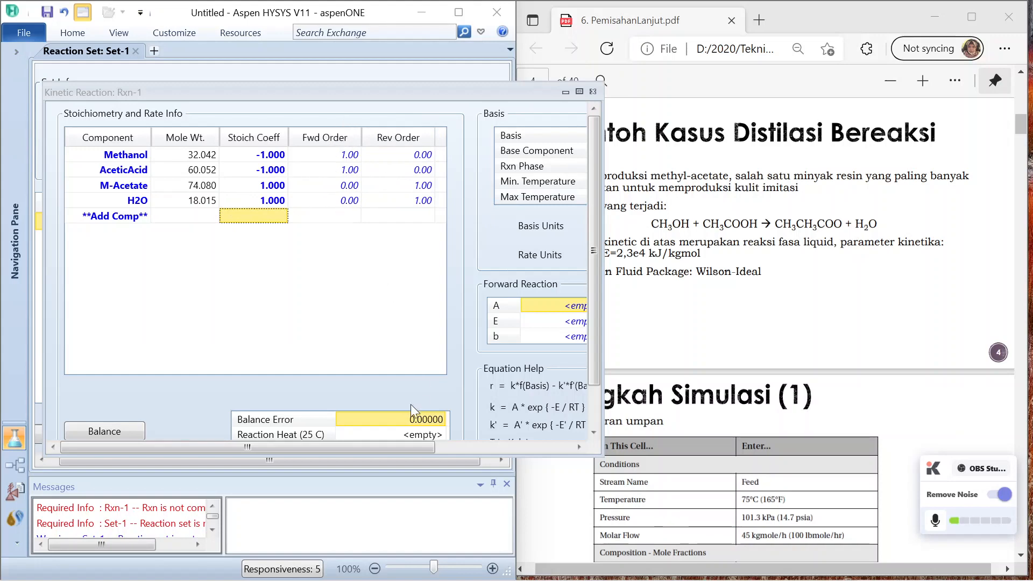
- Set the forward reaction's A to 1e5 and E to 2.3e4 kJ/kgmole, and close the reaction after checking its status
drag(279, 446, 535, 443)
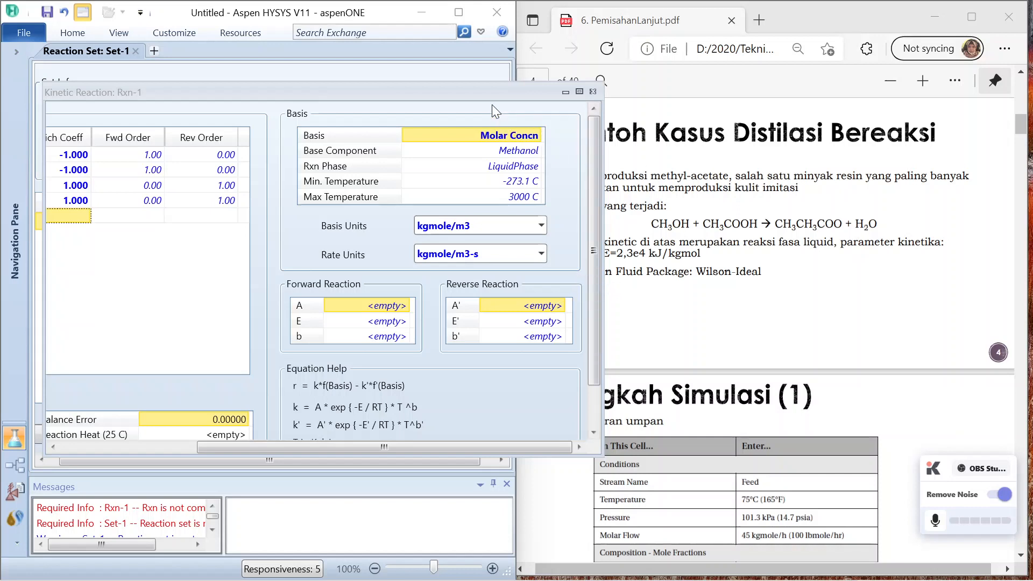
drag(490, 95, 440, 98)
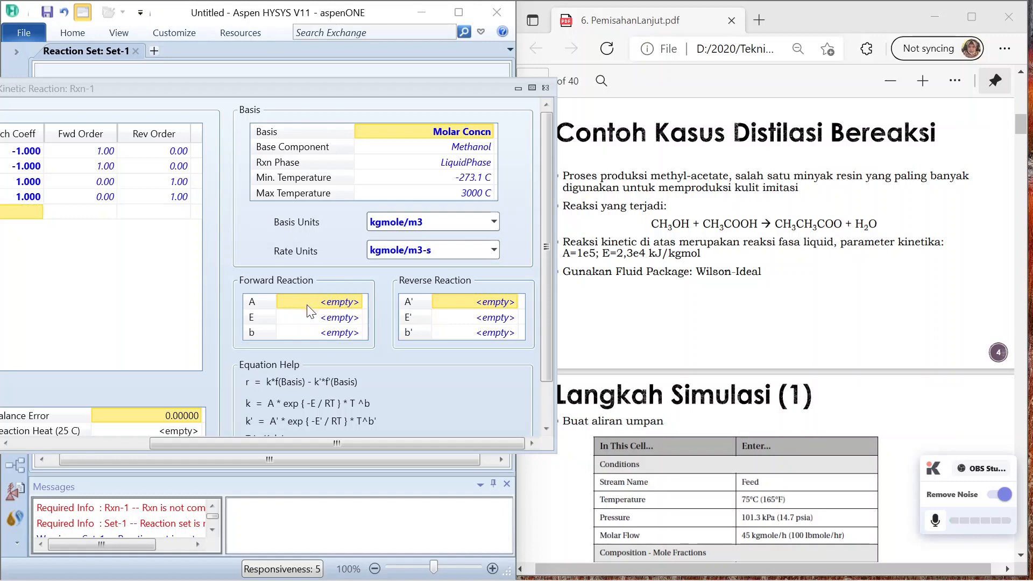
text(1.0000e+005)
key(Return)
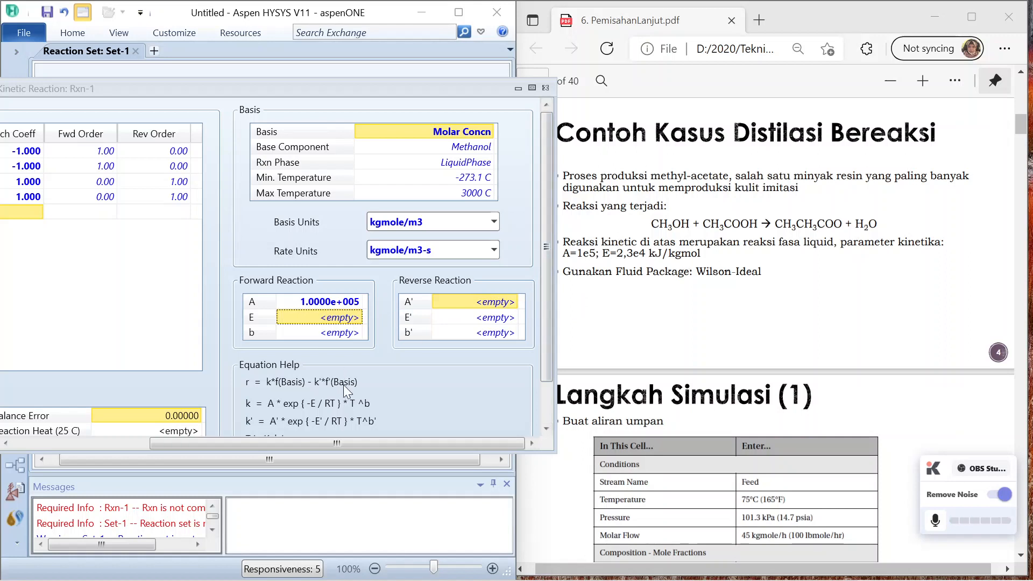
text(2.3e)
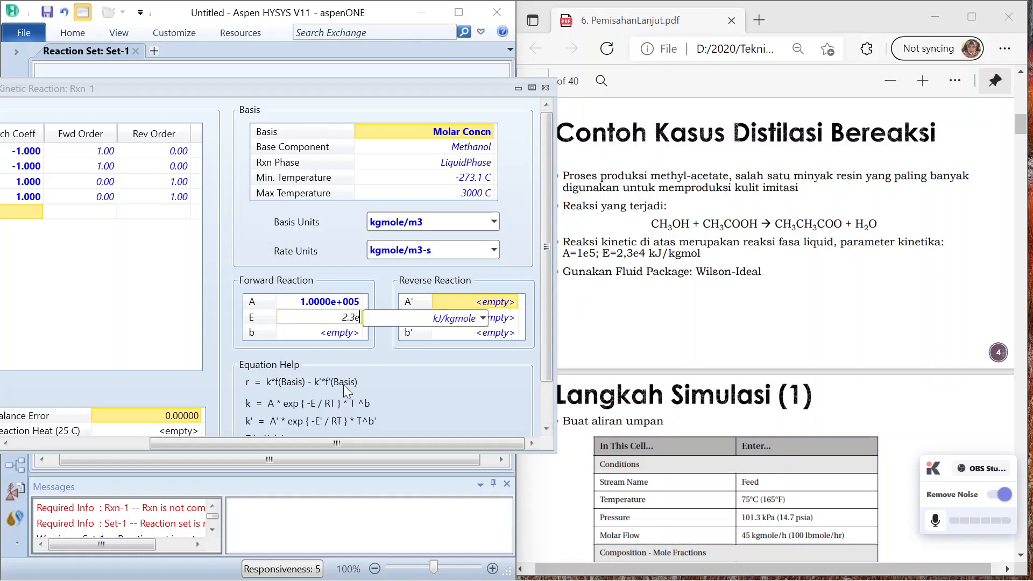
text(4)
key(Return)
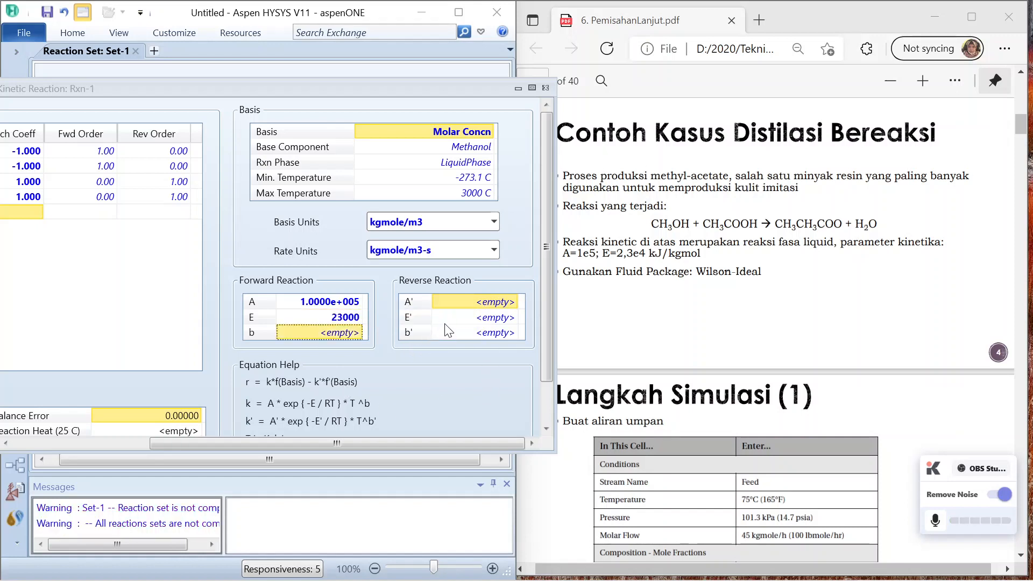
drag(342, 437, 170, 449)
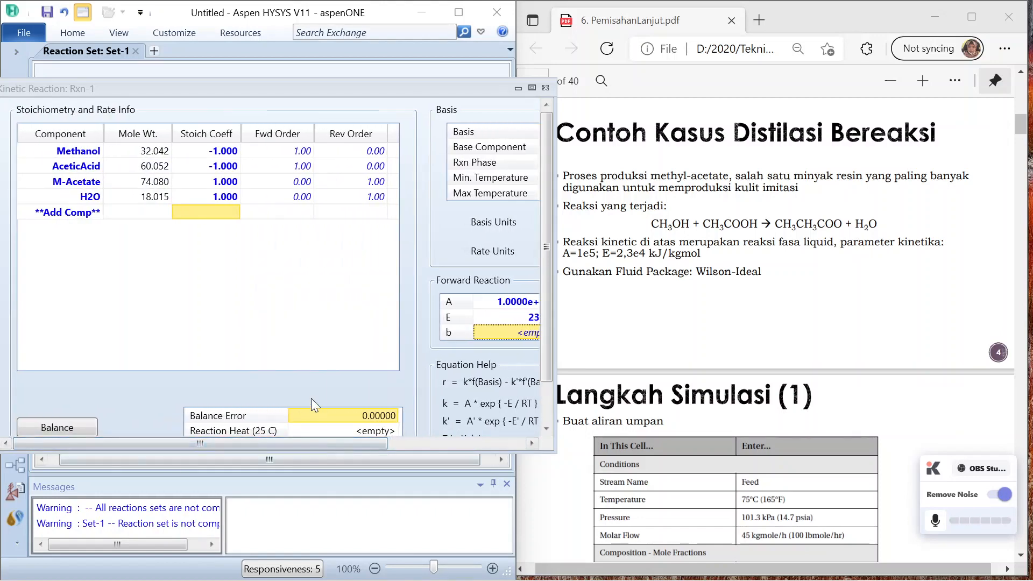
scroll(356, 408, down, 1)
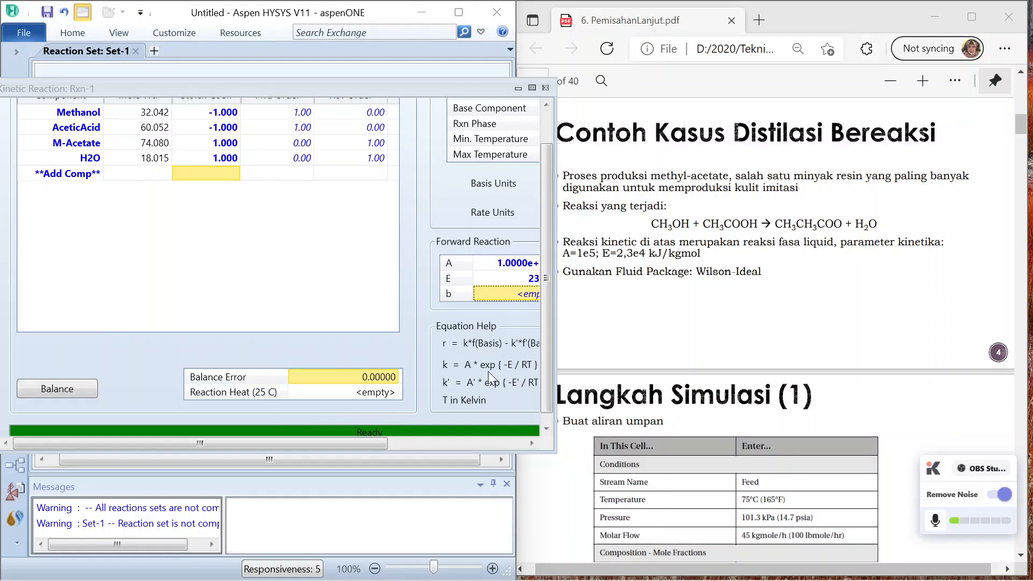
scroll(488, 372, down, 1)
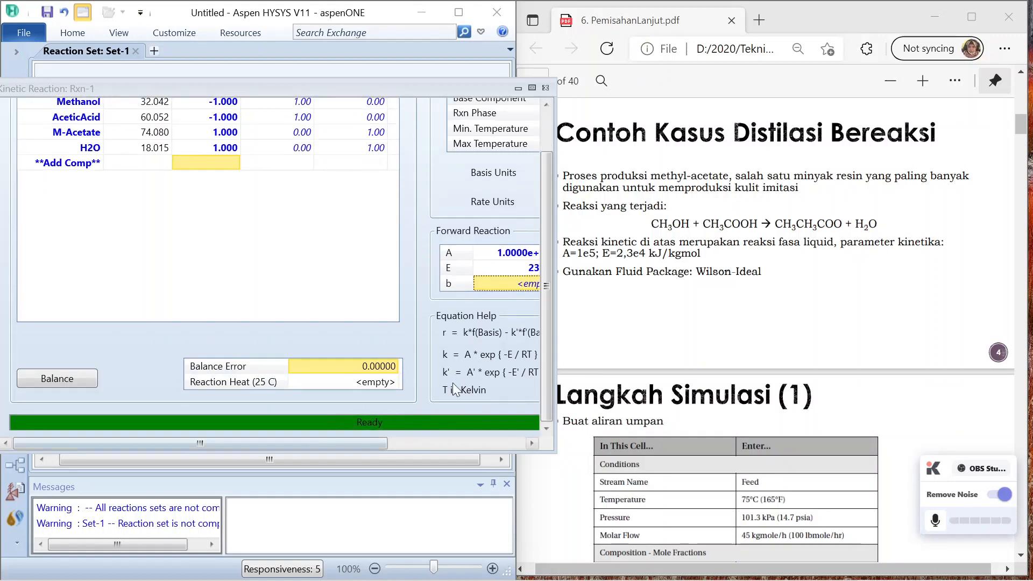
click(546, 87)
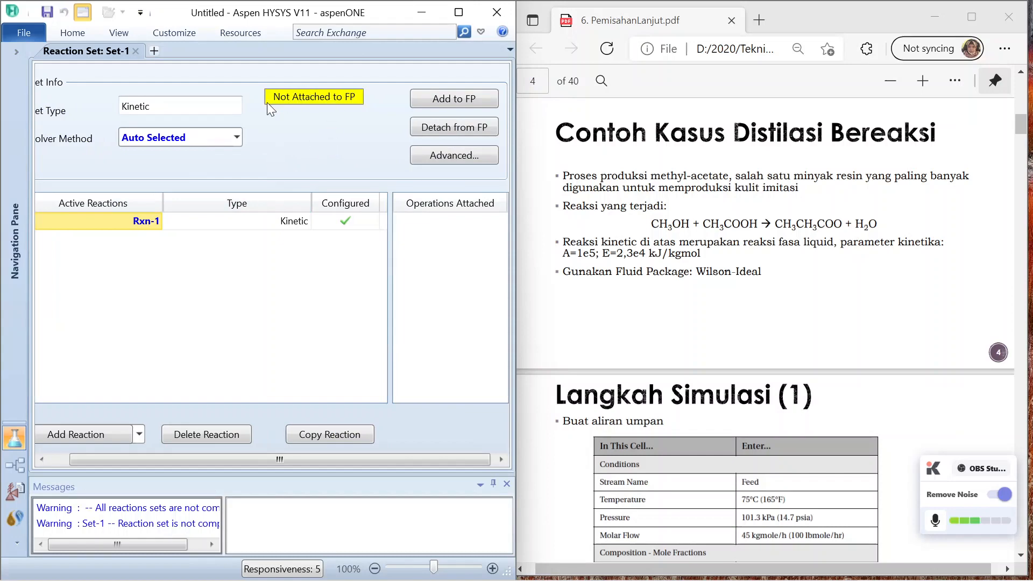
- Attach reaction set Set-1 to the Basis-1 fluid package and enter the simulation environment with the model palette closed
click(457, 100)
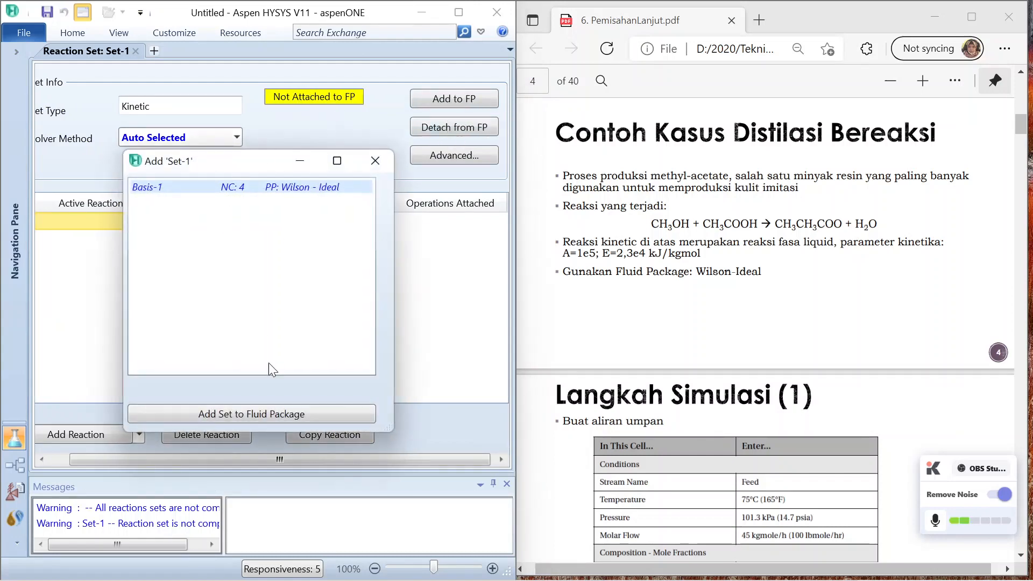
click(263, 413)
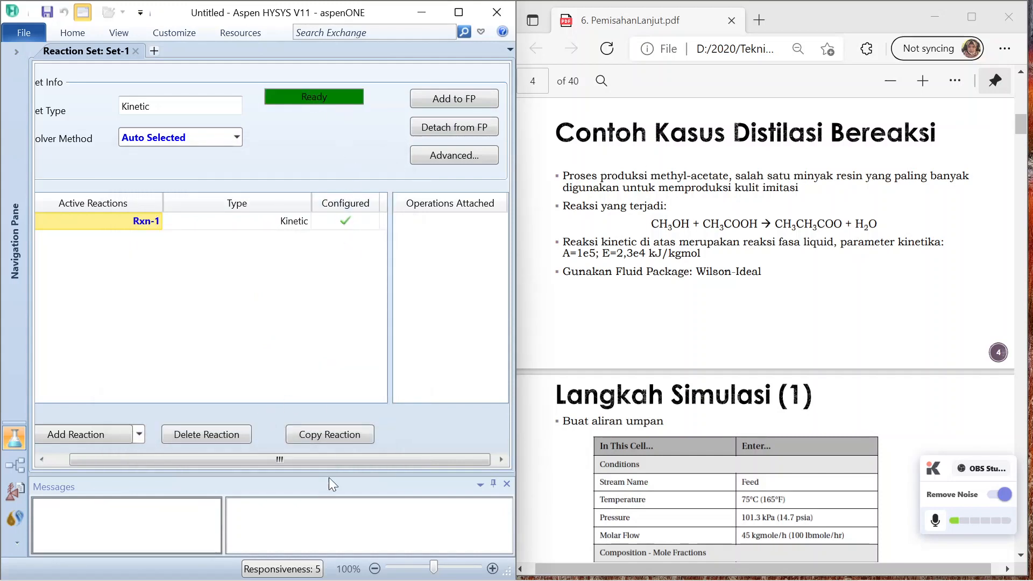
drag(337, 460, 287, 470)
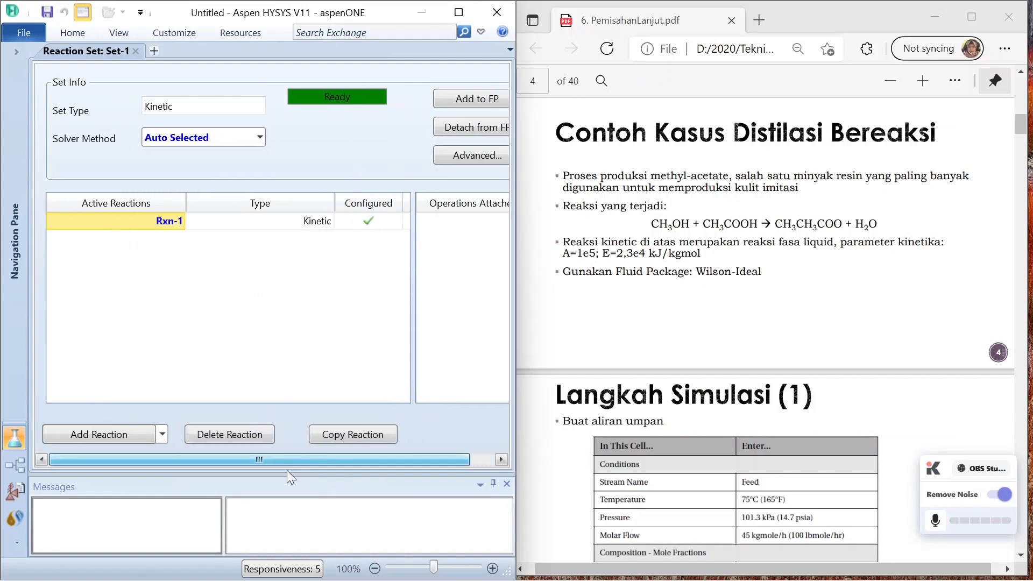
click(22, 466)
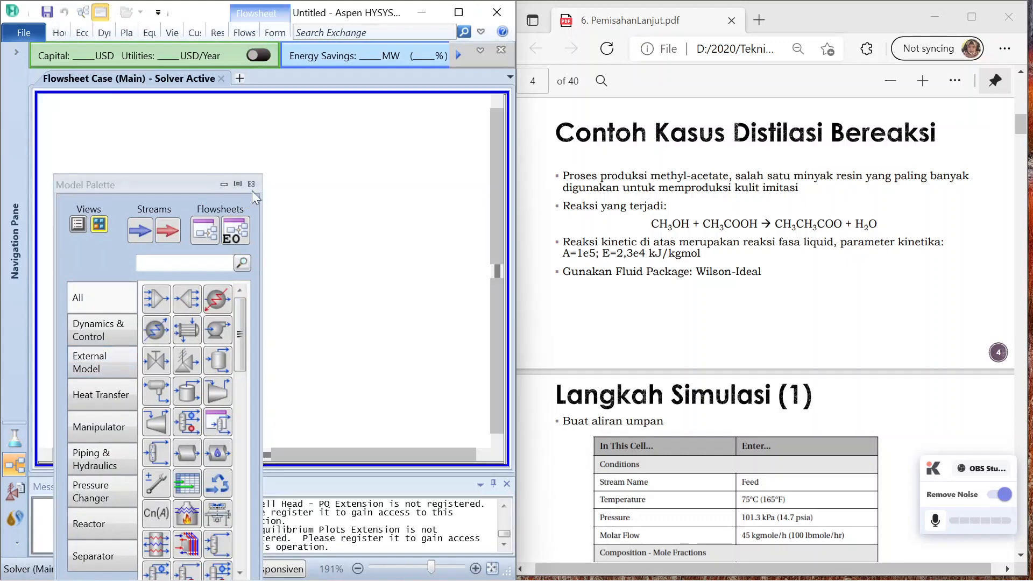
click(252, 183)
- Look up the feed stream's conditions and mole fractions in the PDF's "Langkah Simulasi (1)" table
drag(783, 187, 791, 223)
scroll(789, 240, down, 1)
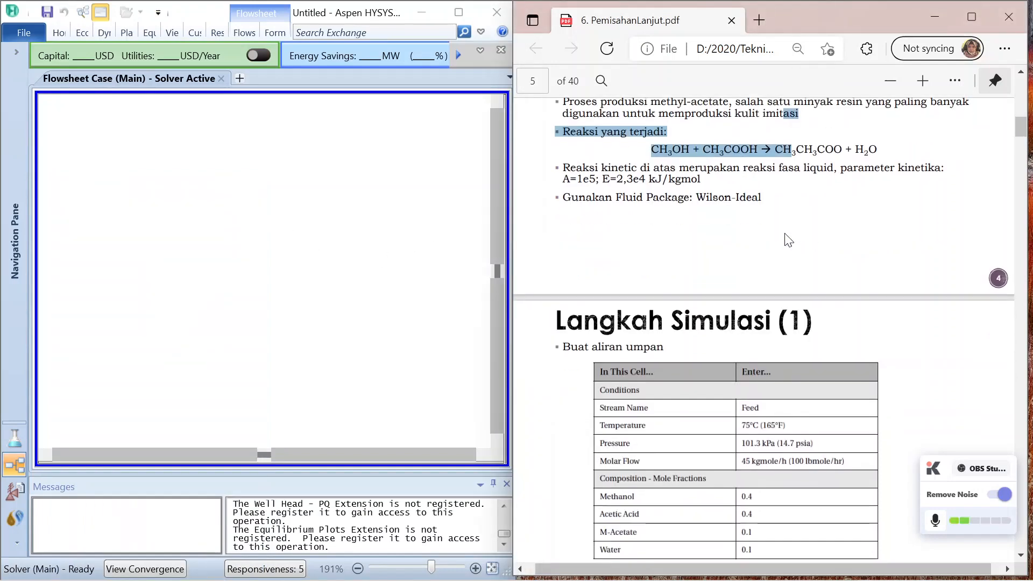
scroll(788, 239, down, 4)
scroll(786, 233, up, 1)
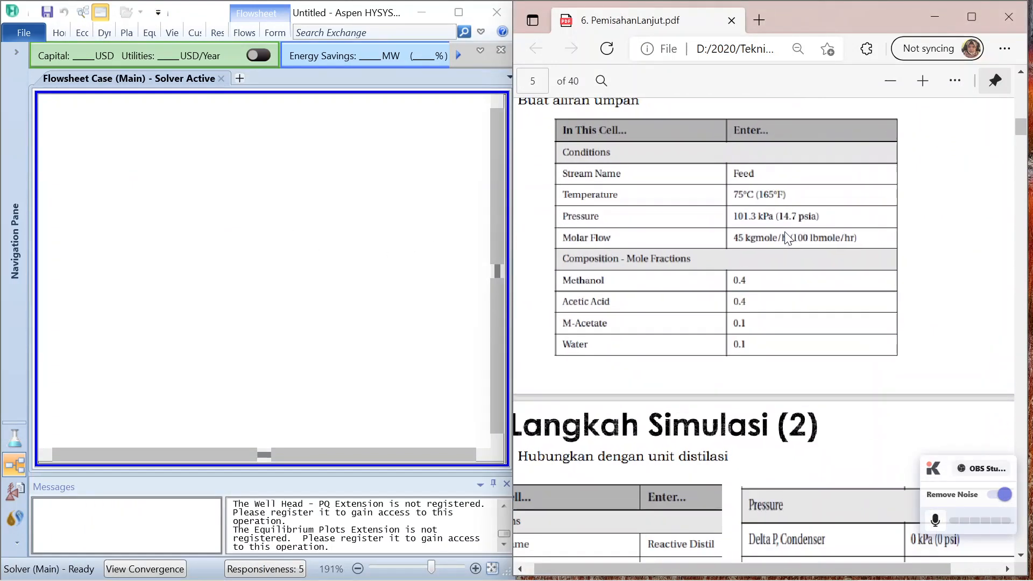
scroll(786, 237, up, 1)
scroll(786, 241, up, 1)
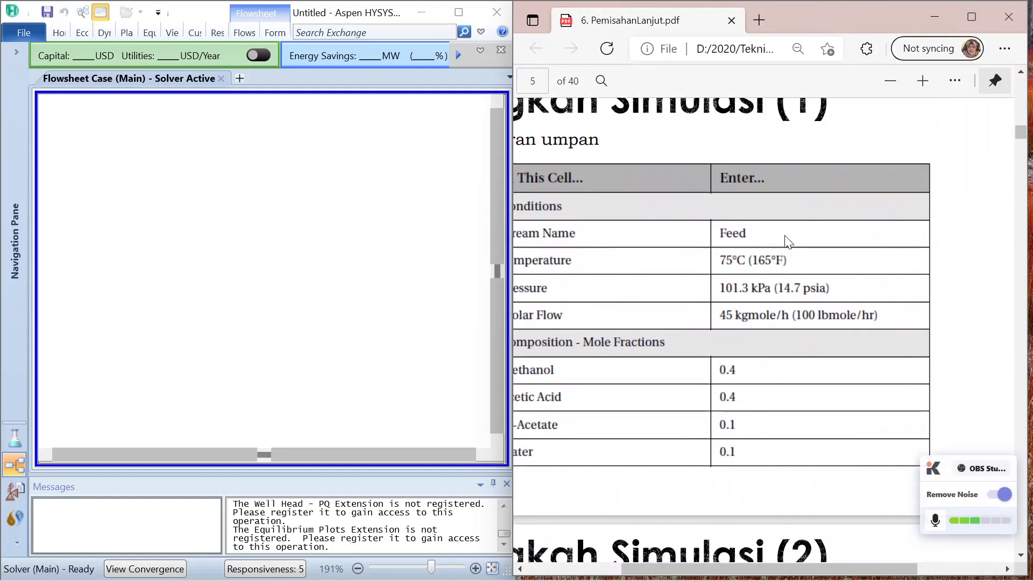
scroll(797, 249, down, 1)
click(521, 569)
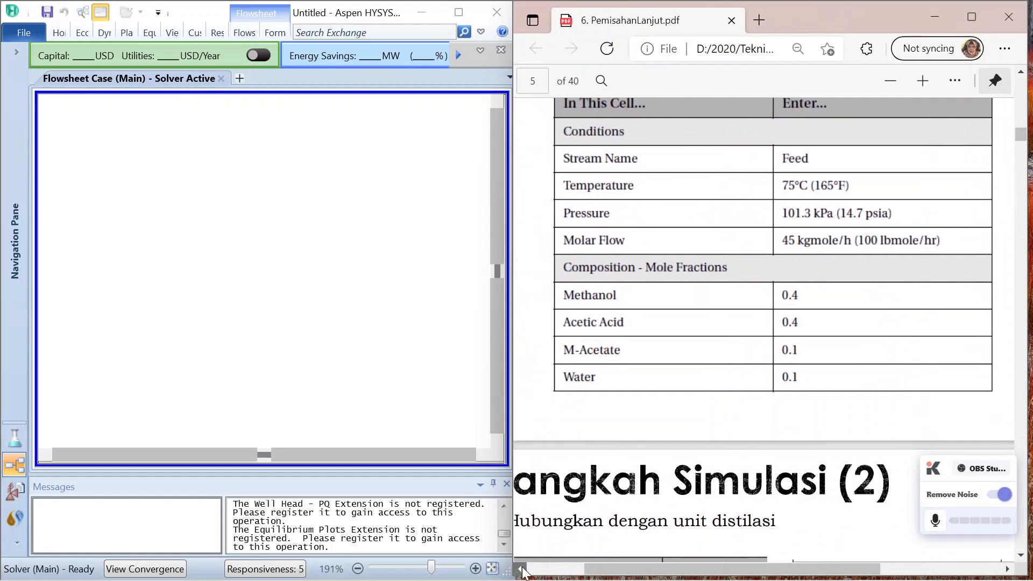
- Add a material stream to the flowsheet in Aspen HYSYS and place it in the upper-left area of the canvas
click(186, 263)
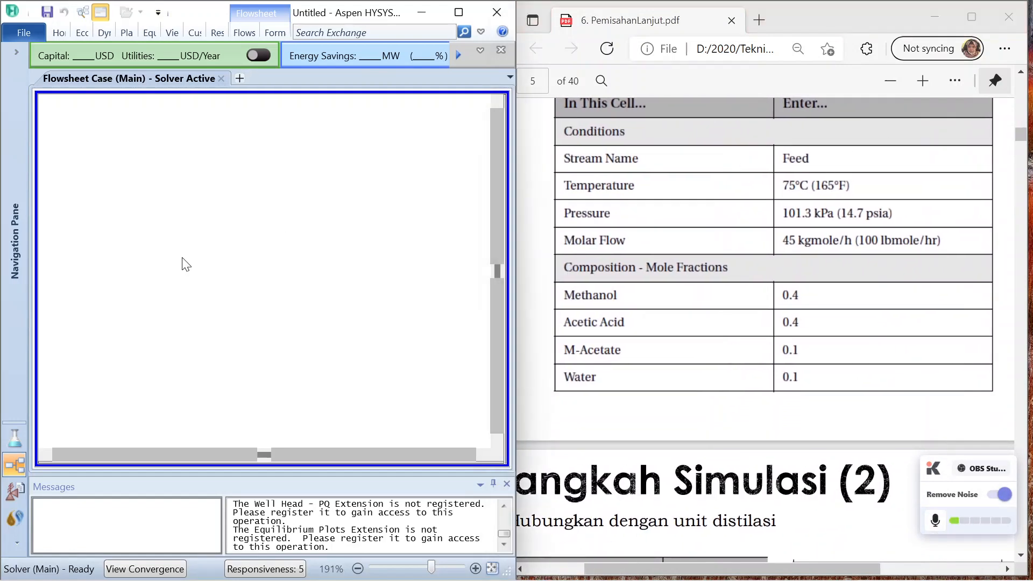
key(F4)
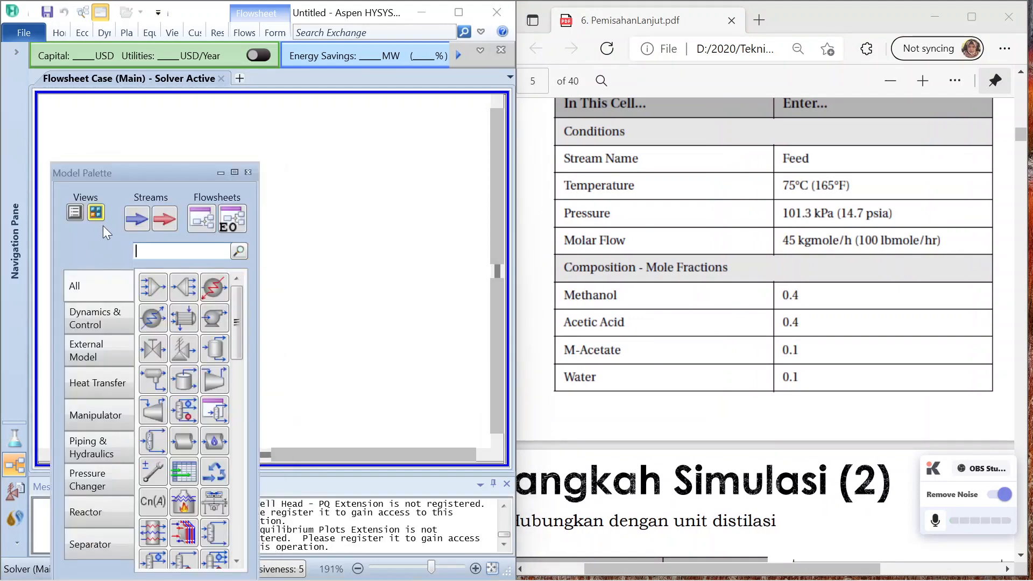
click(138, 219)
click(323, 162)
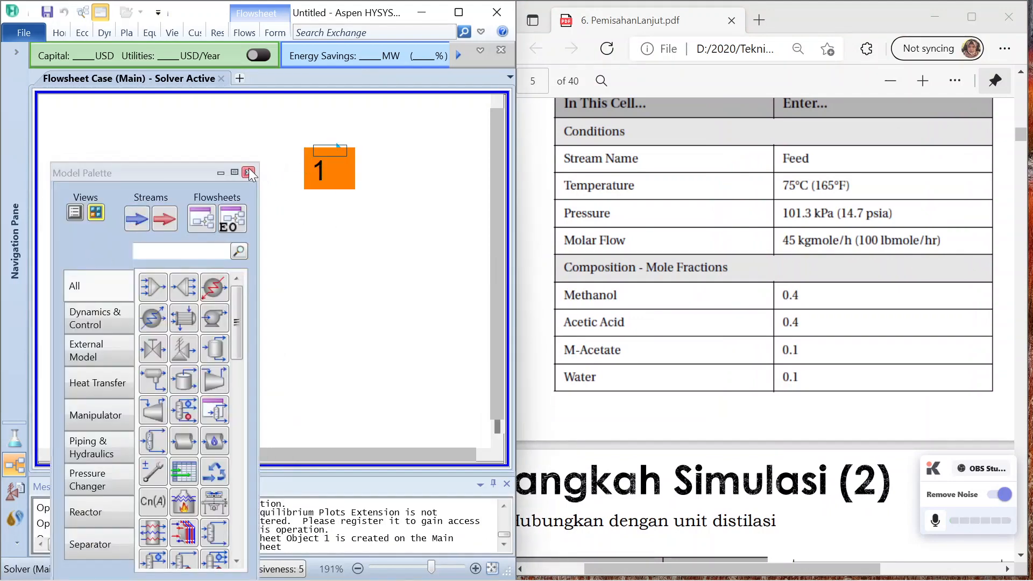
click(249, 172)
drag(324, 154, 157, 160)
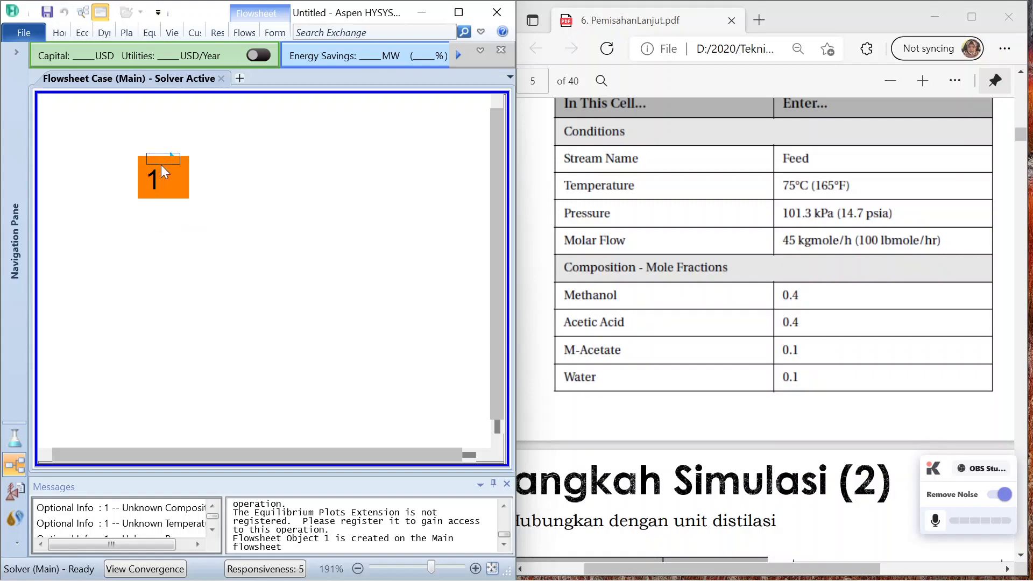
- Open the new material stream on the flowsheet and rename it Feed
double_click(160, 166)
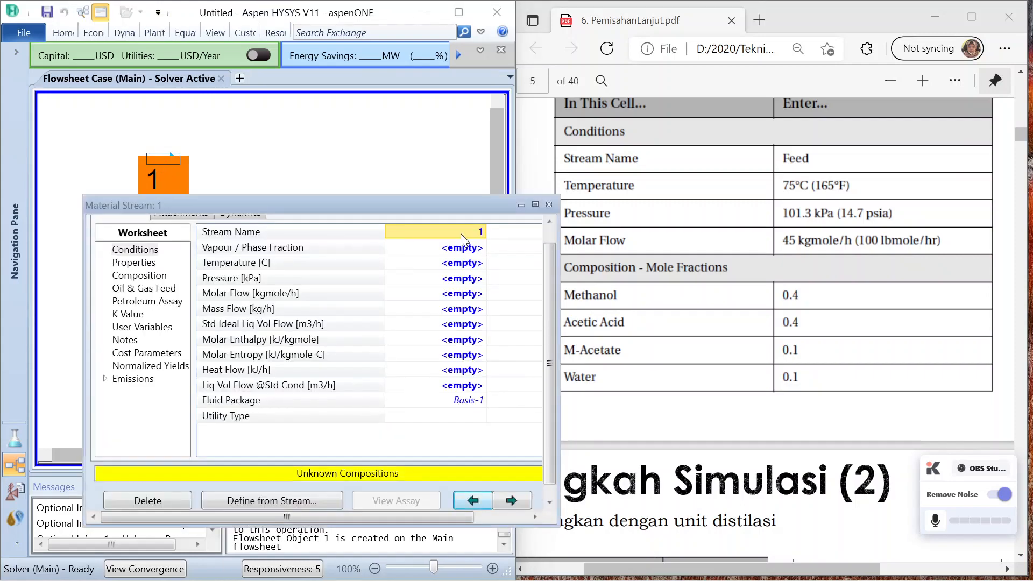
text(Feed)
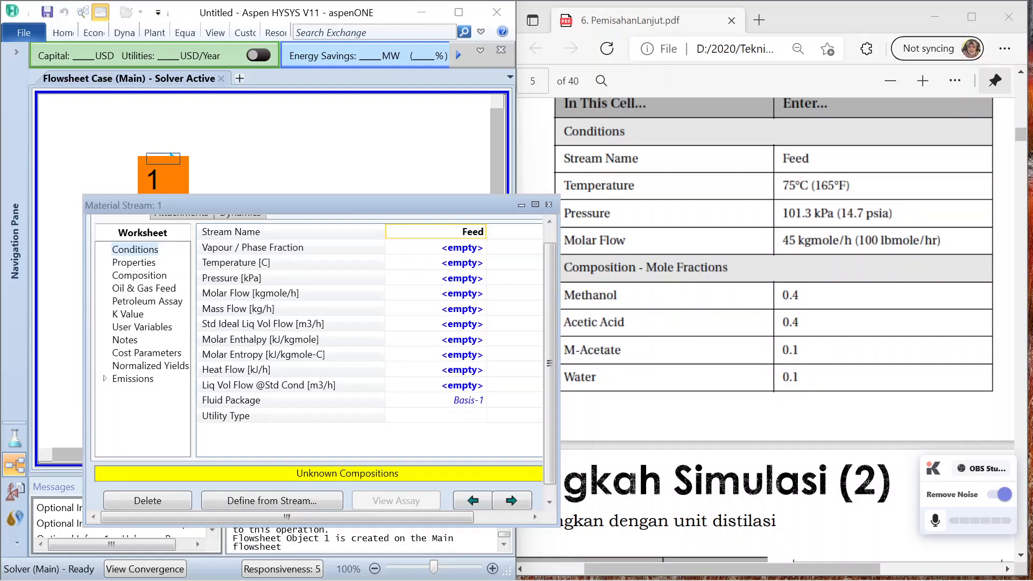
key(Return)
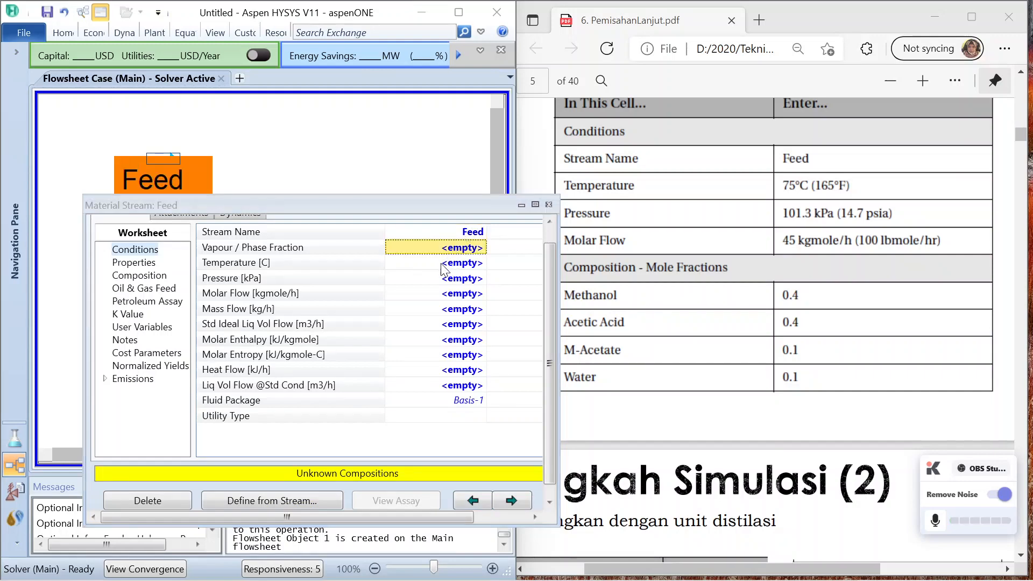
- Set the Feed stream's temperature to 75 °C, pressure to 101.3 kPa and molar flow to 45 kgmole/h
click(442, 264)
text(75)
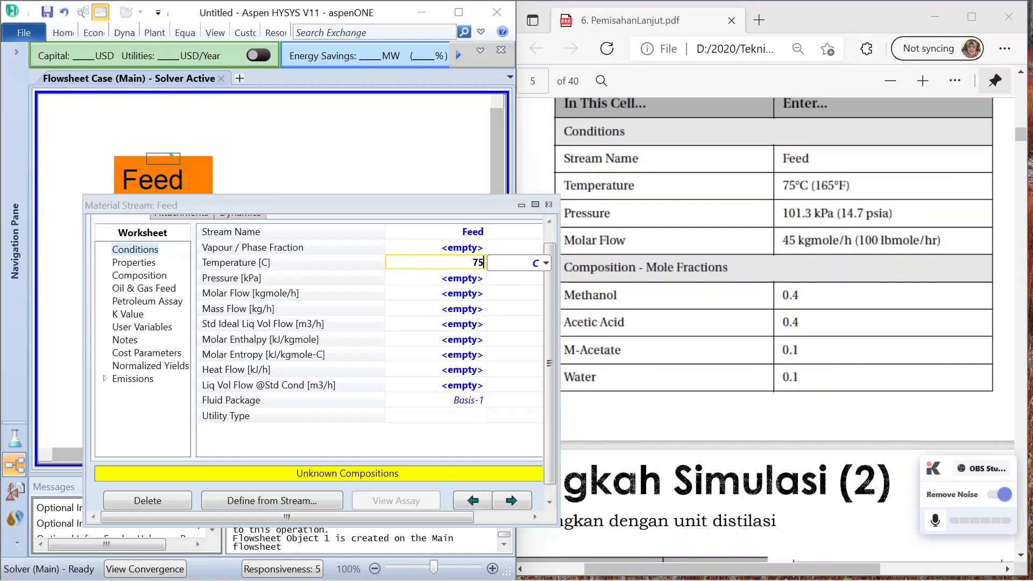
key(Return)
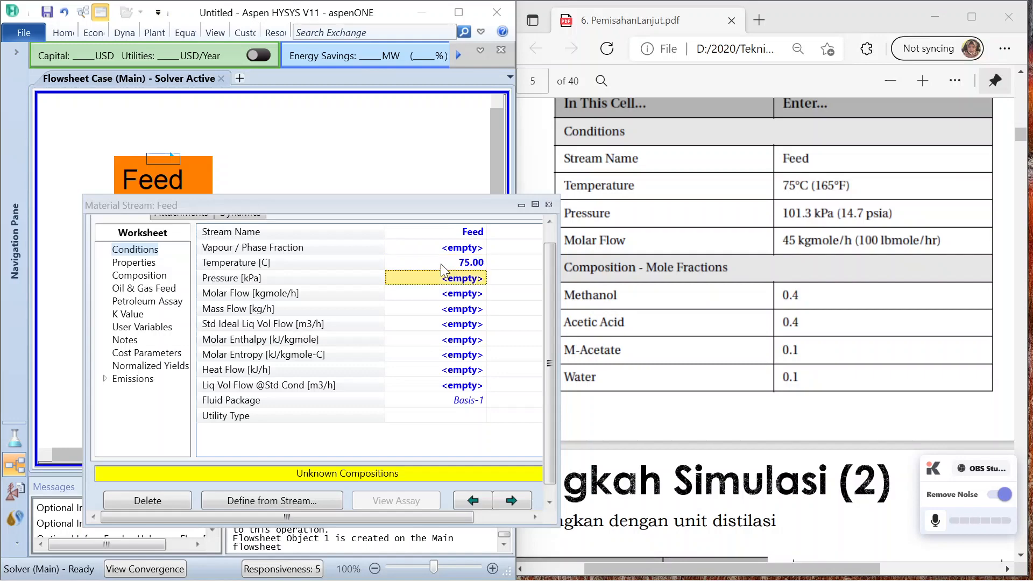
text(10)
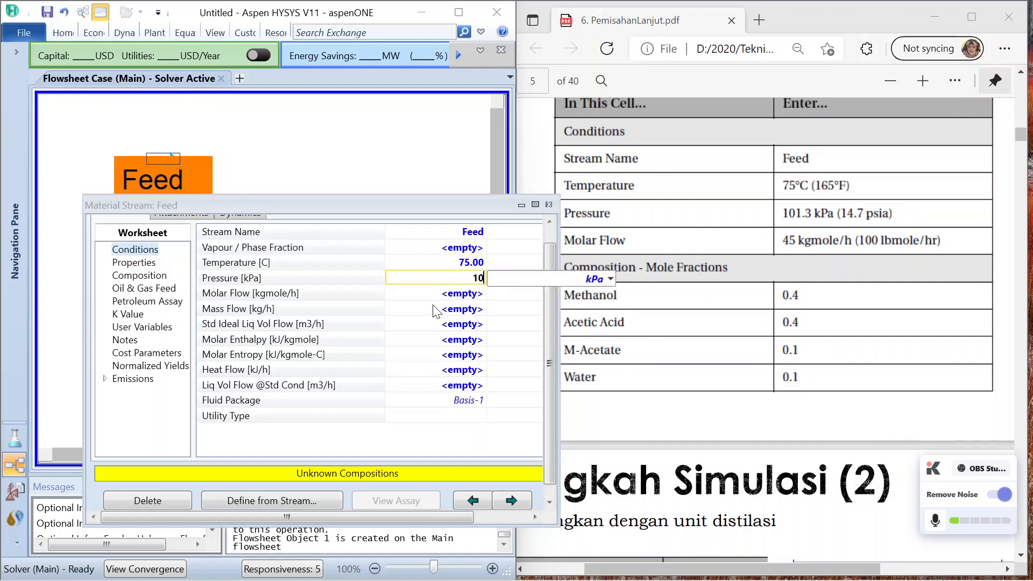
text(1.3)
key(Return)
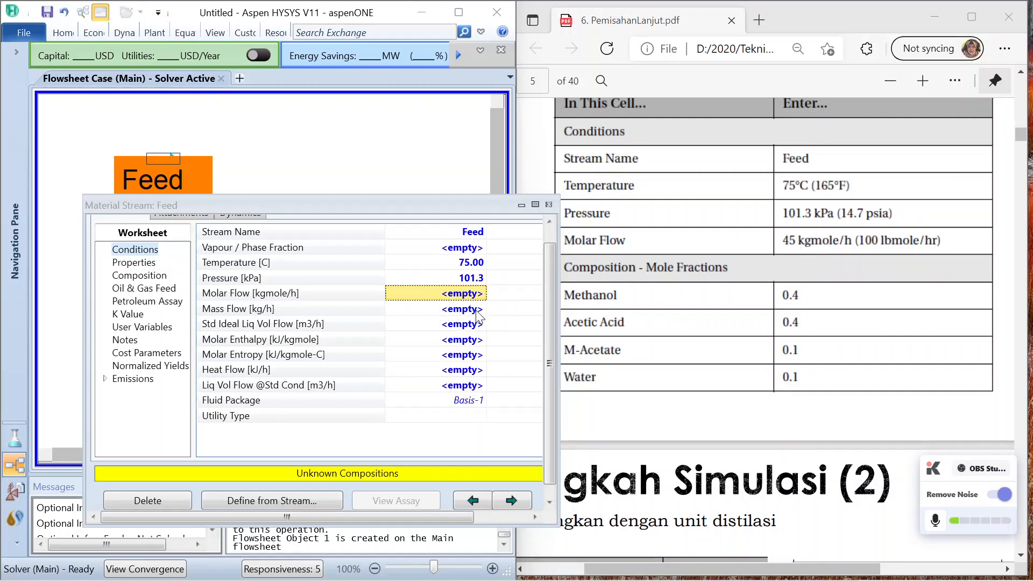
text(45)
key(Return)
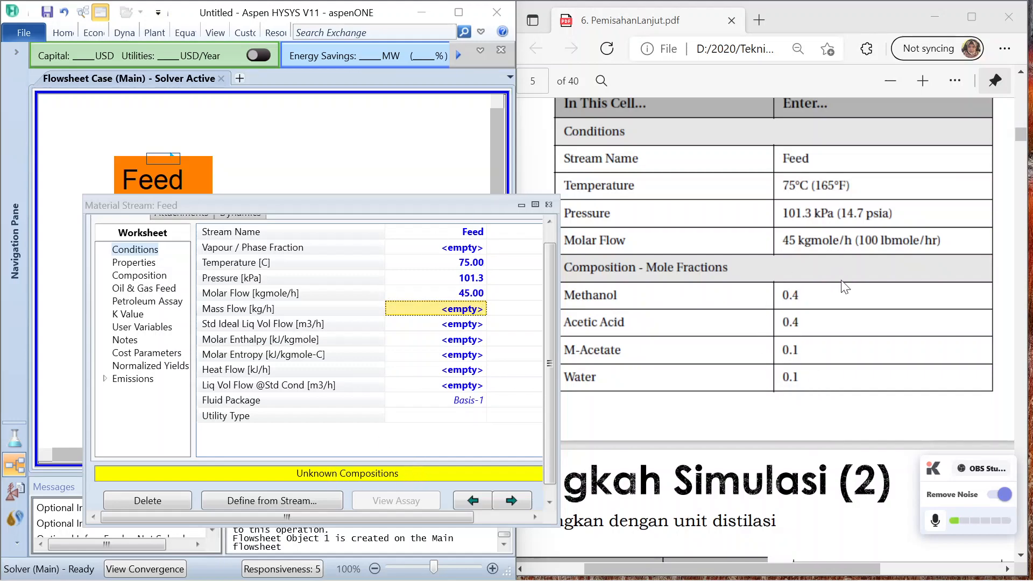
- Enter Feed mole fractions of 0.4 Methanol, 0.4 AceticAcid, 0.1 M-Acetate and 0.1 H2O, and close the stream's window
click(129, 279)
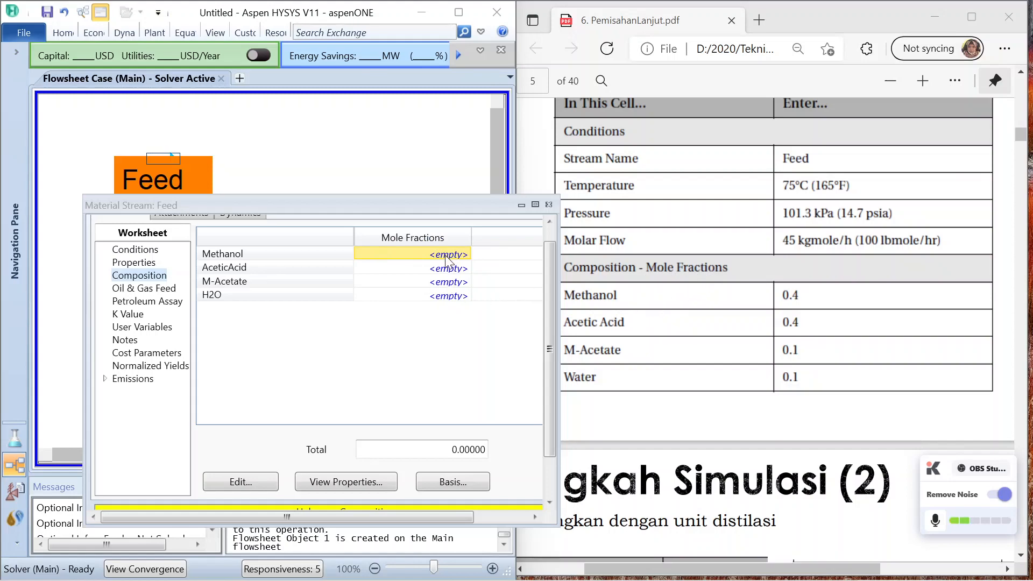
text(0.4)
key(Return)
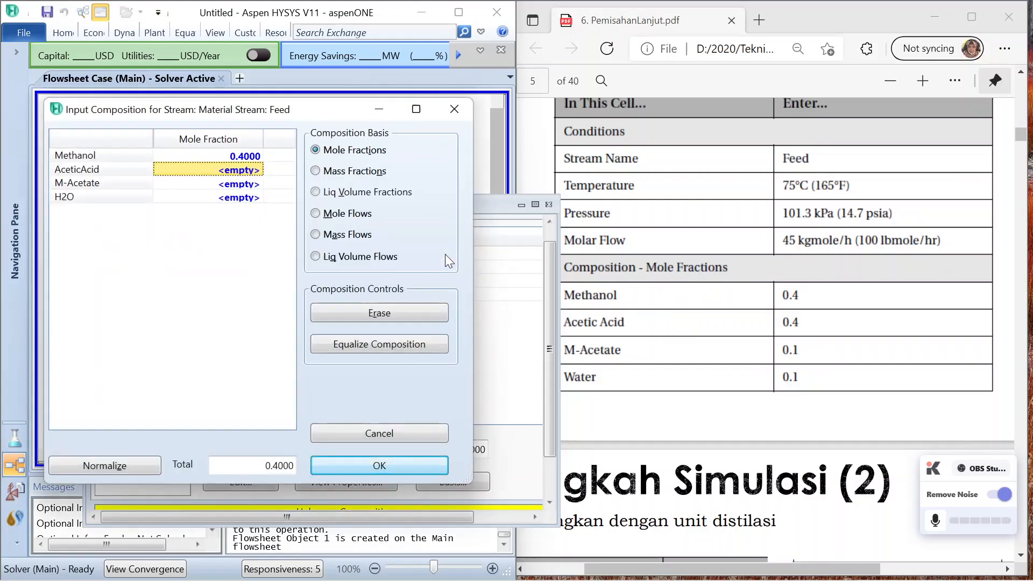
text(0.4)
key(Return)
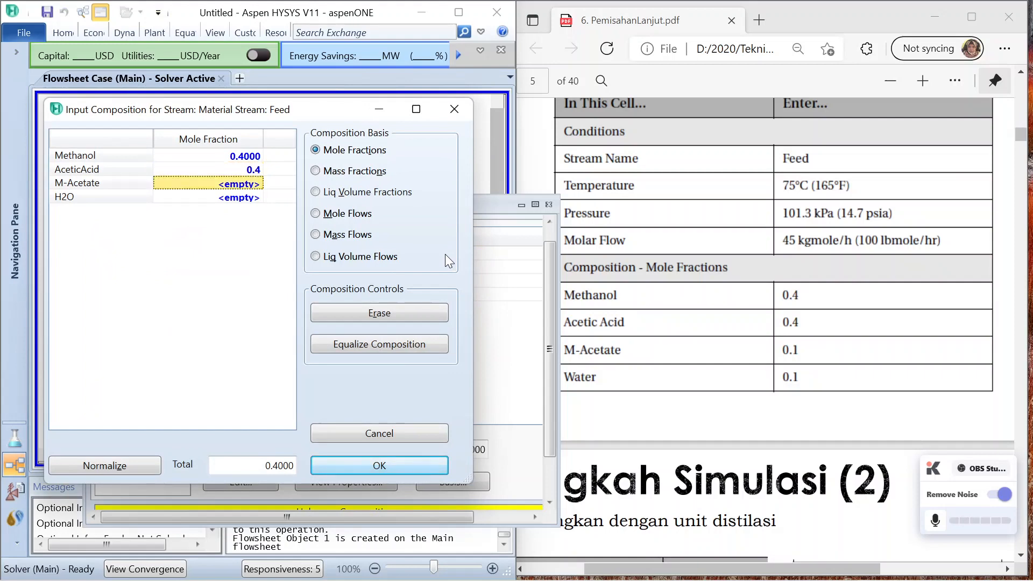
text(0.1)
key(Return)
text(0)
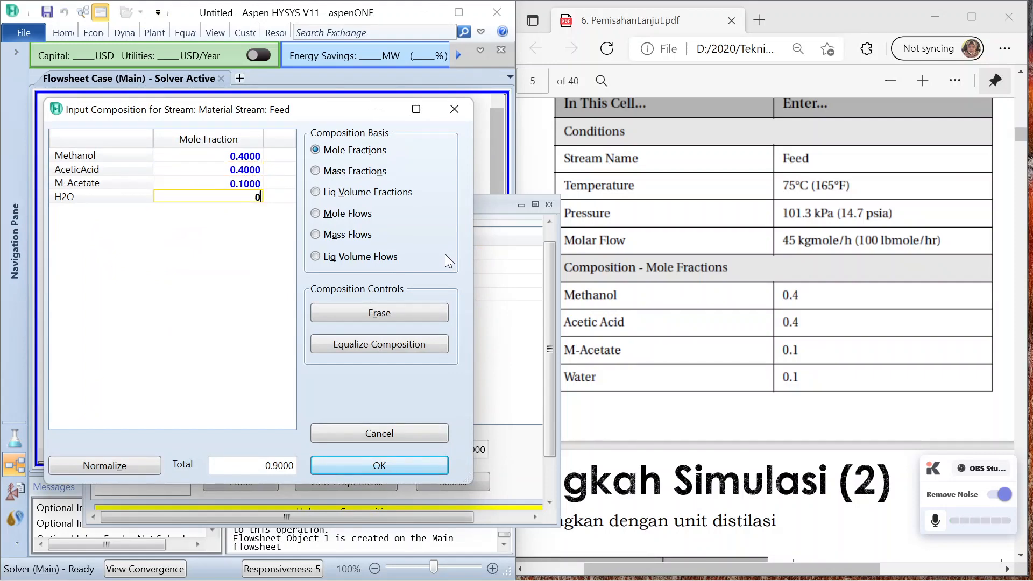
text(.1)
key(Return)
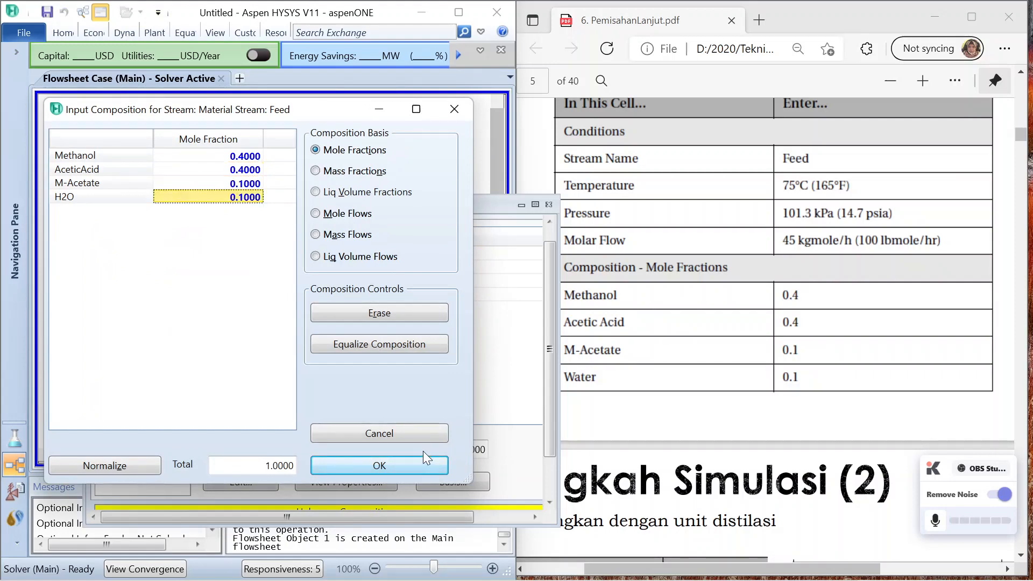
click(421, 465)
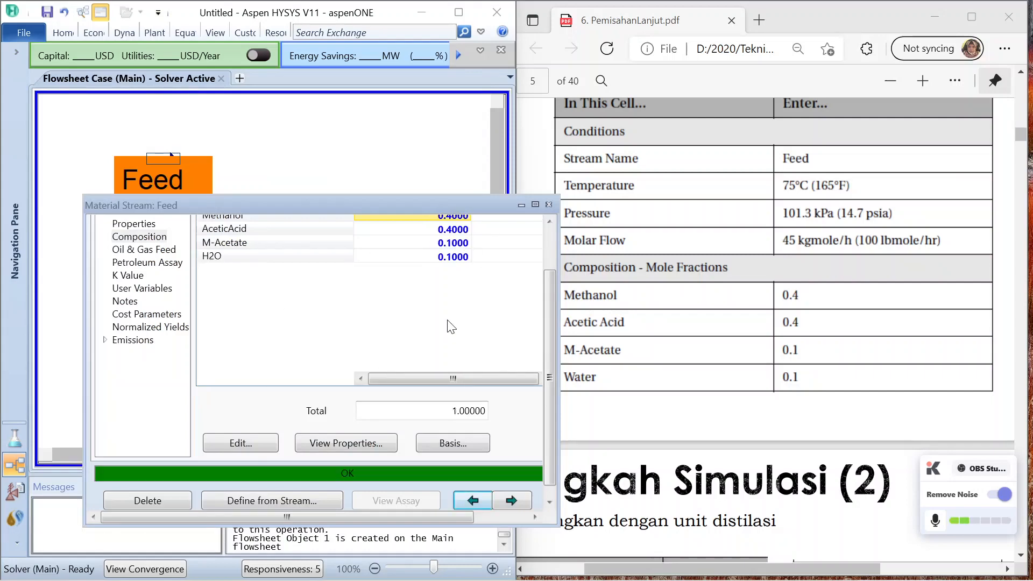
drag(361, 204, 341, 134)
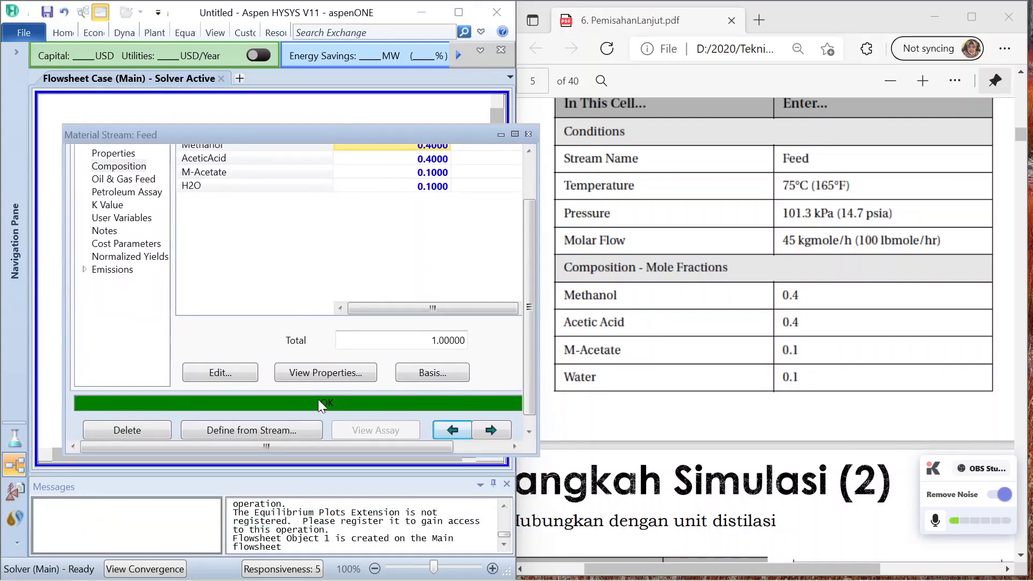
click(528, 134)
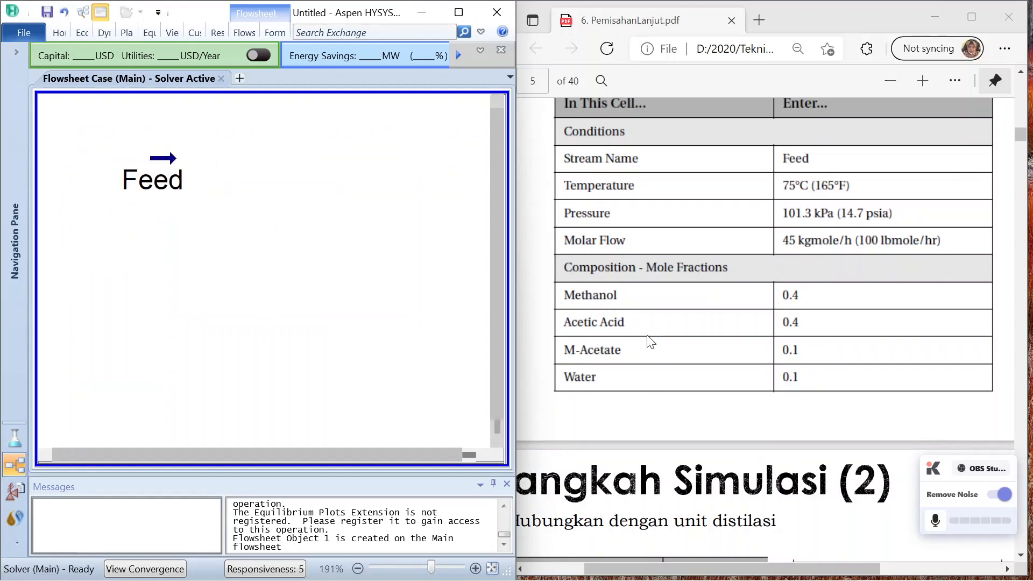
- Look up the distillation column's connection settings in the PDF's "Langkah Simulasi (2)" table and return to the HYSYS flowsheet
scroll(650, 341, down, 10)
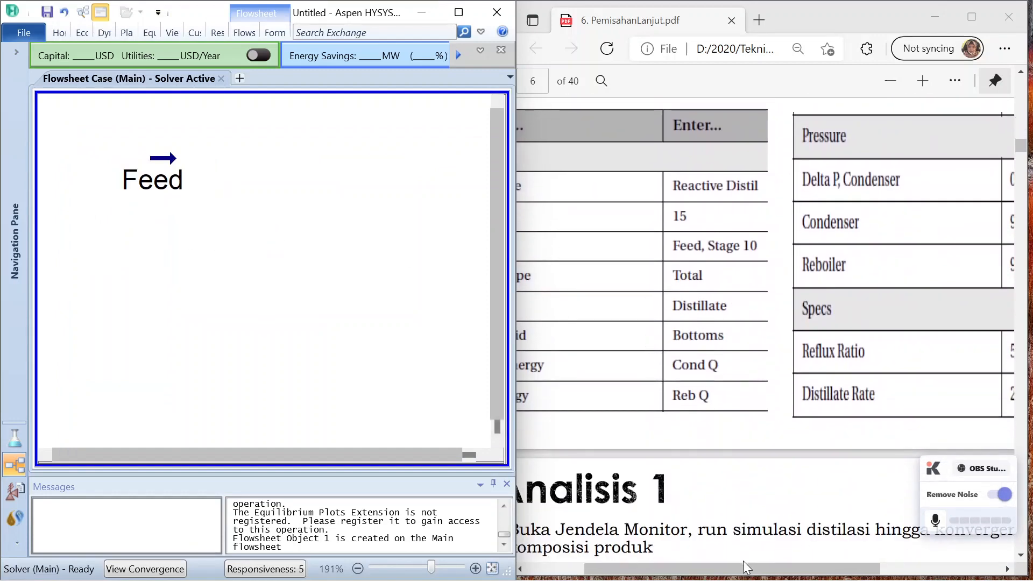
drag(743, 560, 660, 557)
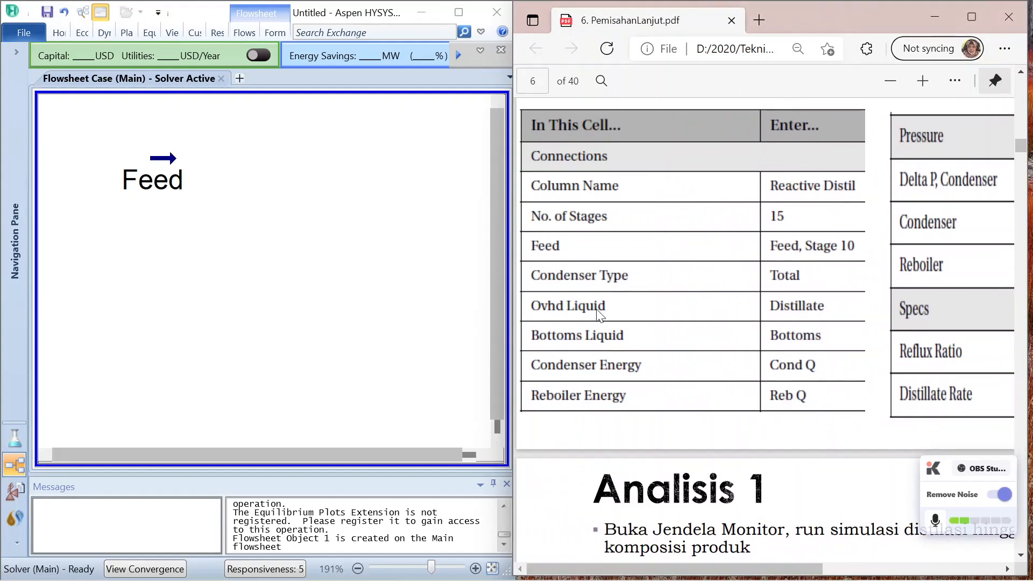
click(497, 102)
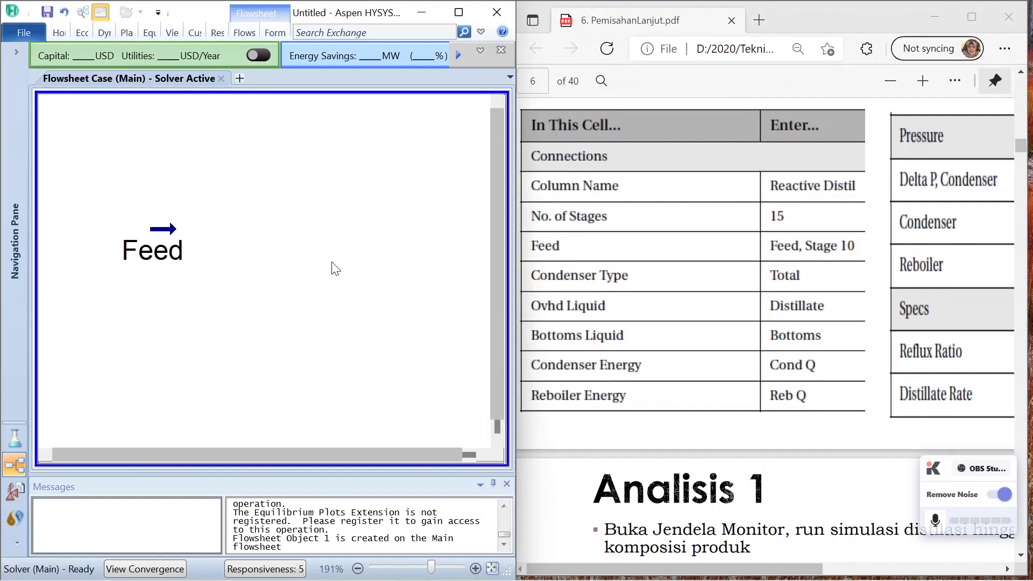
- Add a distillation column to the flowsheet beside the Feed stream and open its Input Expert with the model palette closed
key(F4)
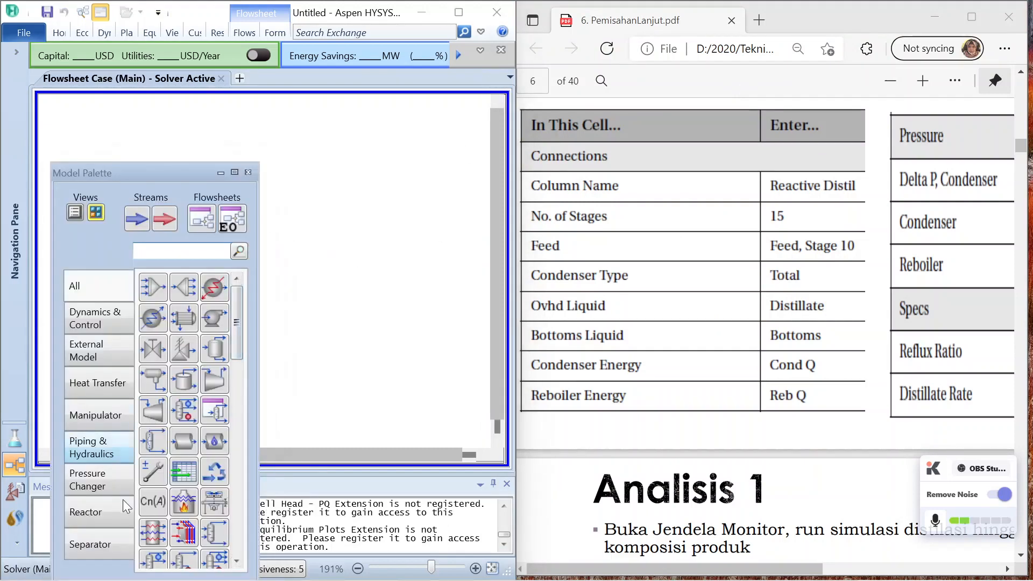
click(107, 549)
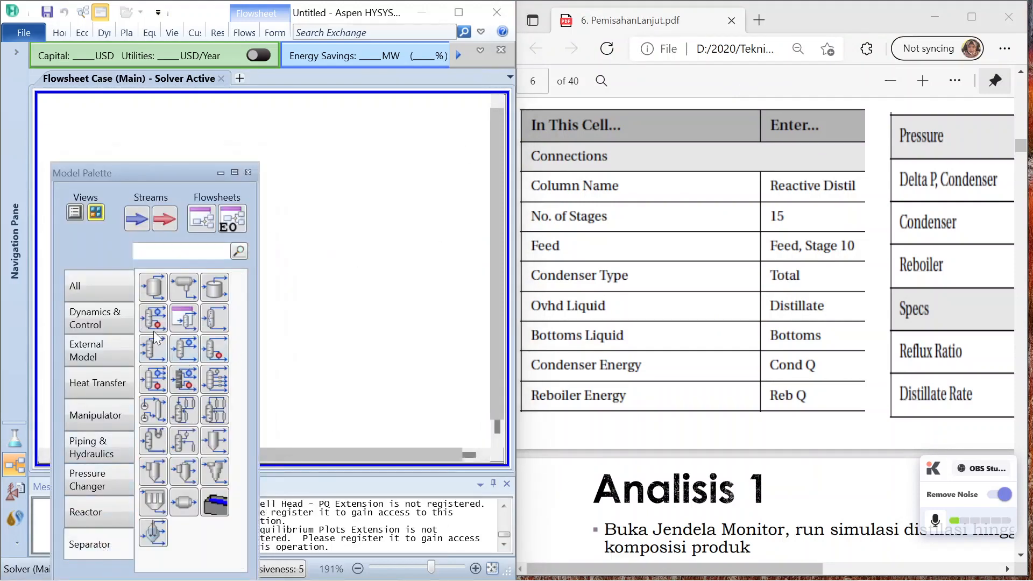
drag(154, 317, 275, 350)
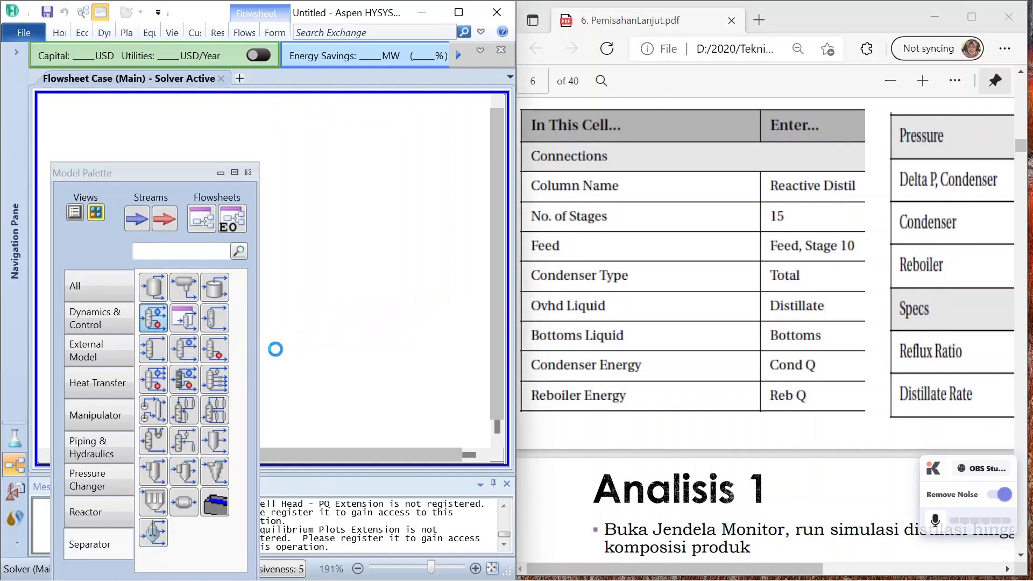
click(247, 173)
drag(253, 251, 233, 253)
double_click(231, 257)
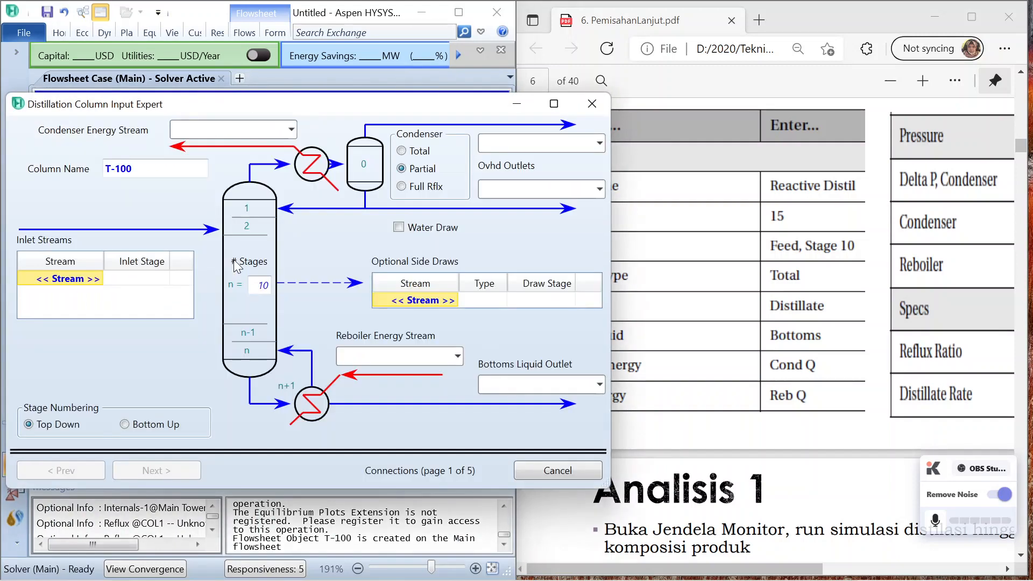
- Name the column Reactive Distillation and set its number of stages to 15
drag(369, 109, 291, 115)
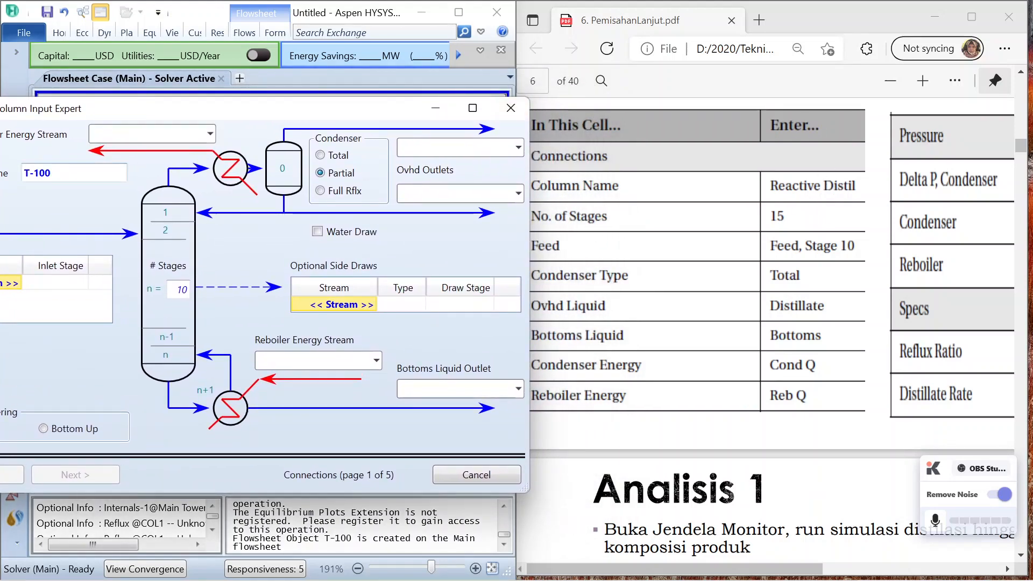
click(74, 173)
text(React)
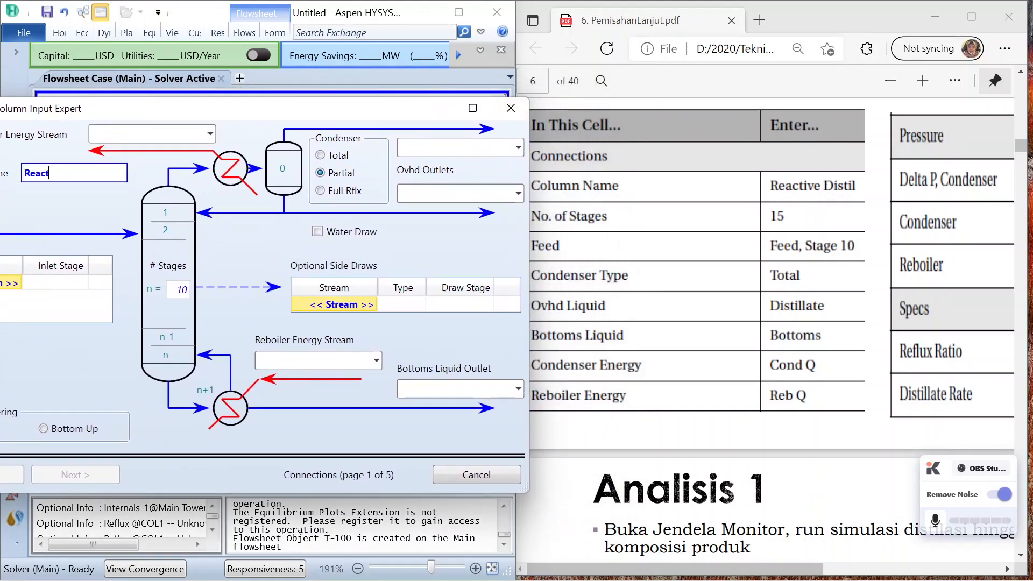
text(ive Distillation)
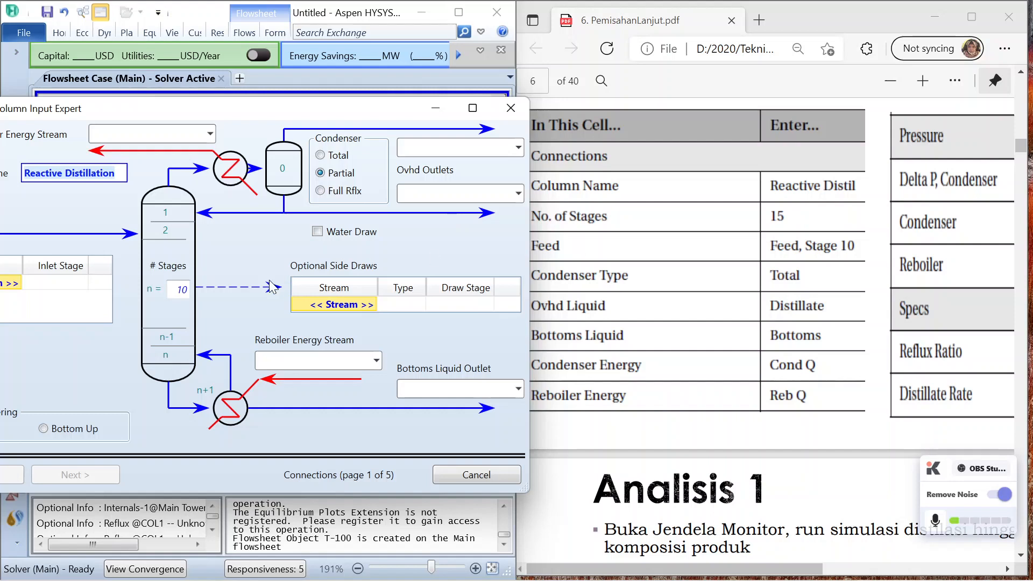
click(178, 290)
text(1)
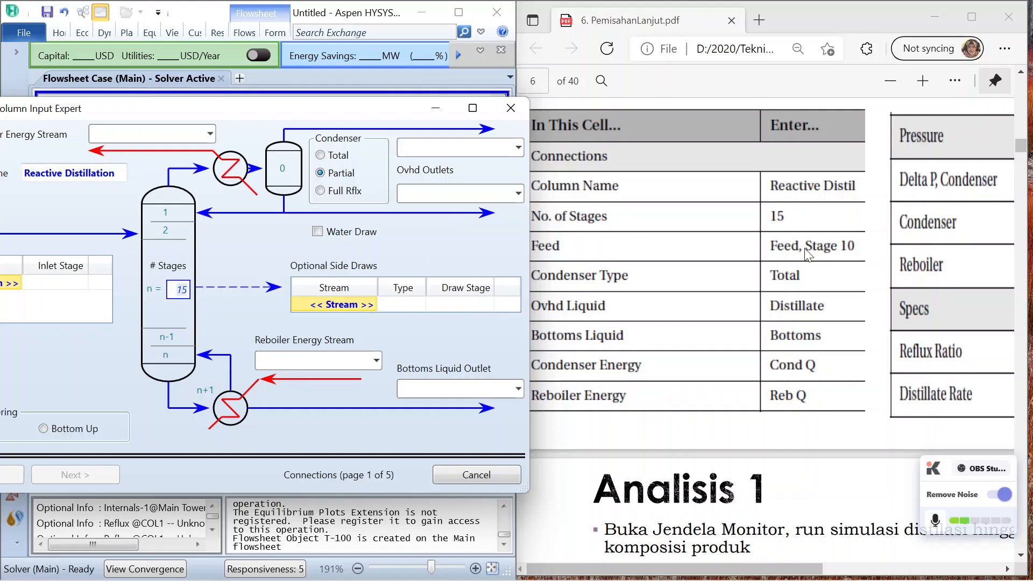
- Connect the Feed stream as the column's inlet at stage 10 of the main tower
drag(228, 110, 271, 108)
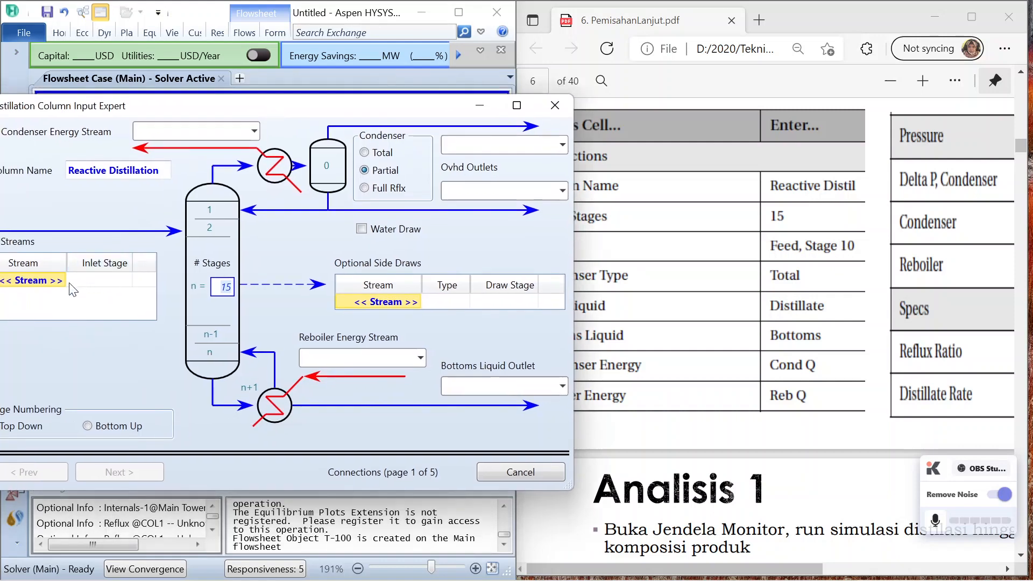
click(61, 285)
click(60, 279)
click(27, 299)
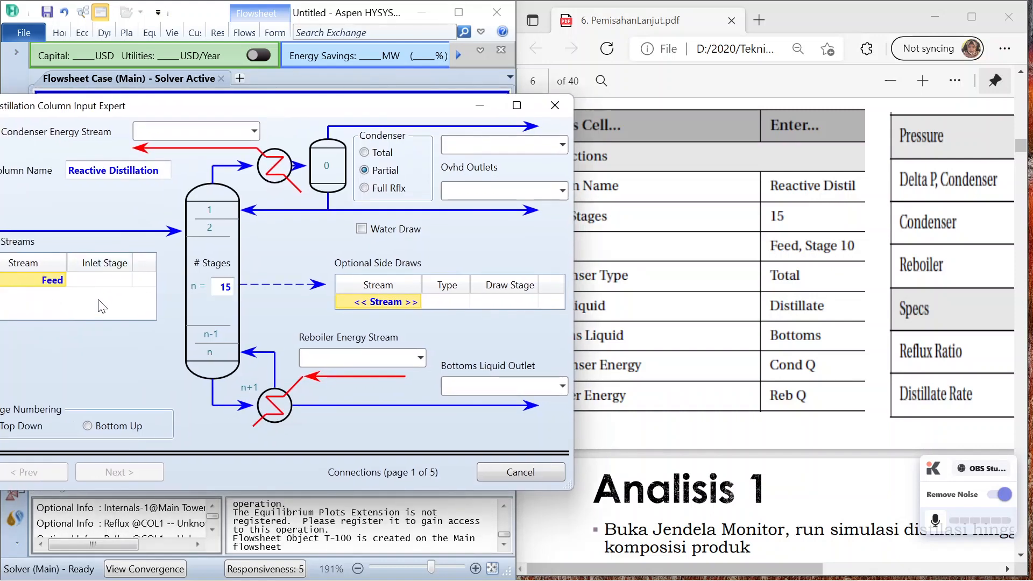
click(129, 280)
click(128, 280)
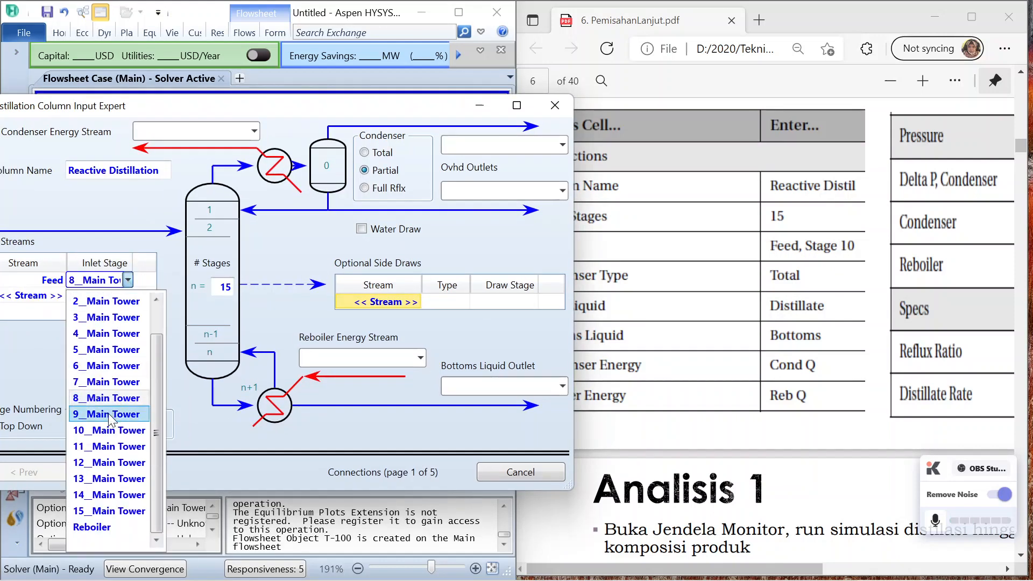
click(104, 432)
- Set the column's condenser type to Total, as listed in the PDF's connections table
click(775, 252)
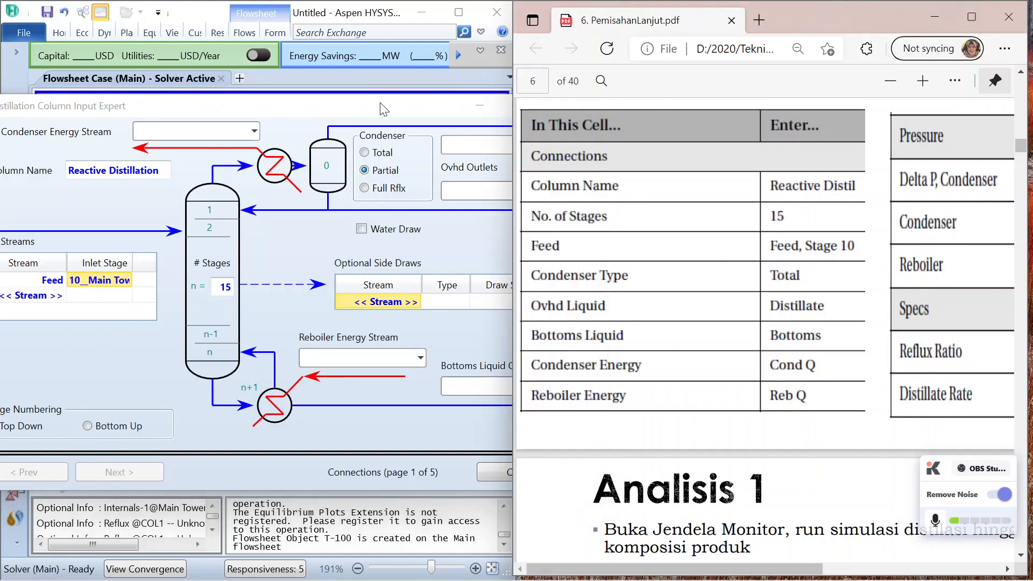
drag(380, 107, 333, 118)
click(318, 165)
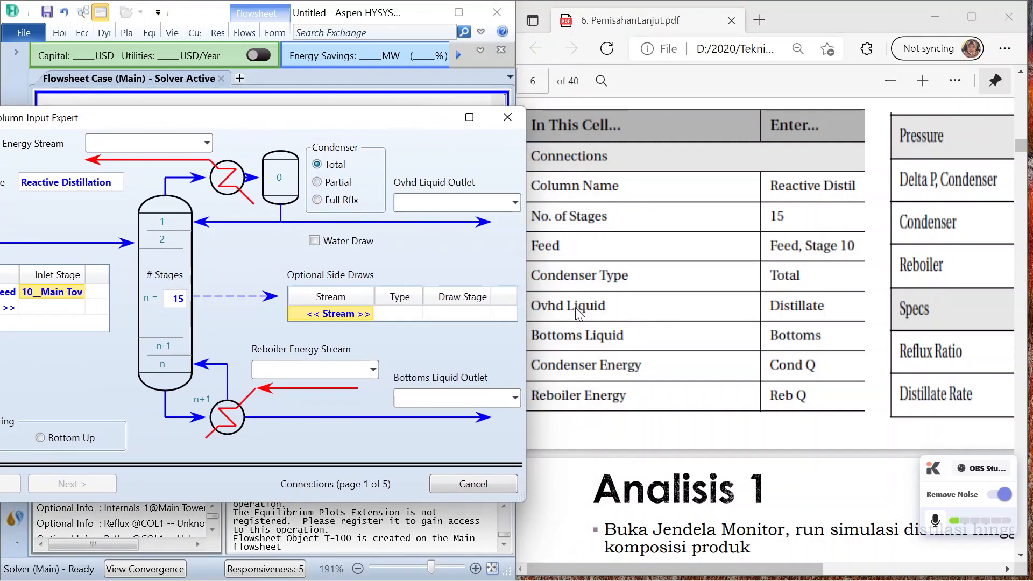
- Name the column's overhead liquid outlet Distillate and its bottoms liquid outlet Bottoms
click(442, 203)
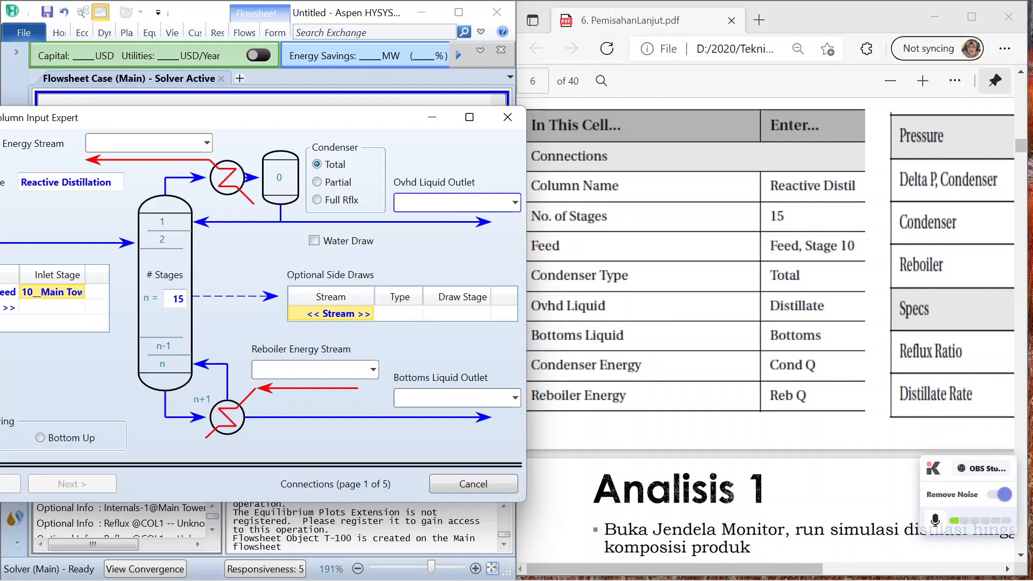
text(Distillate)
key(Tab)
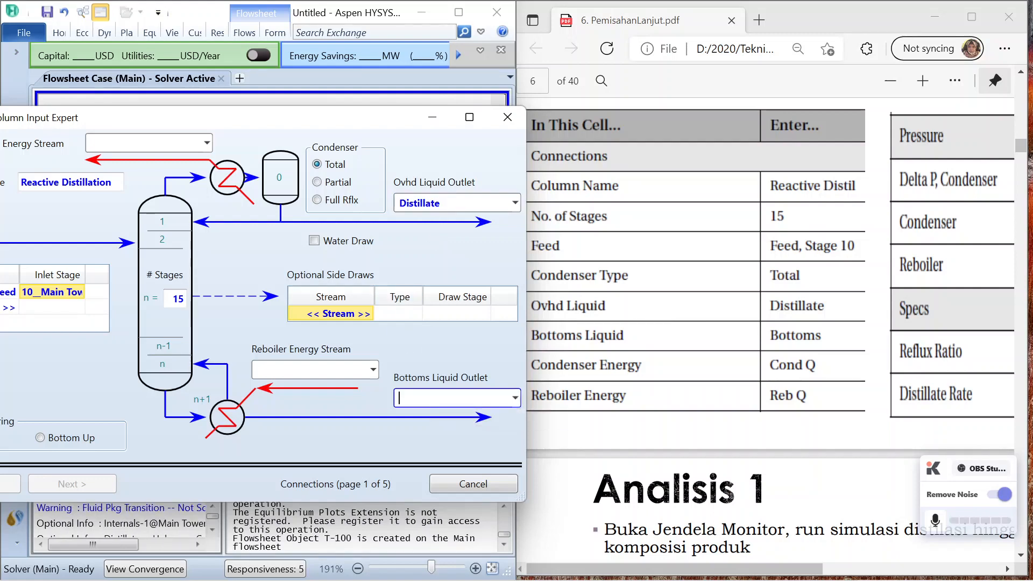
key(Return)
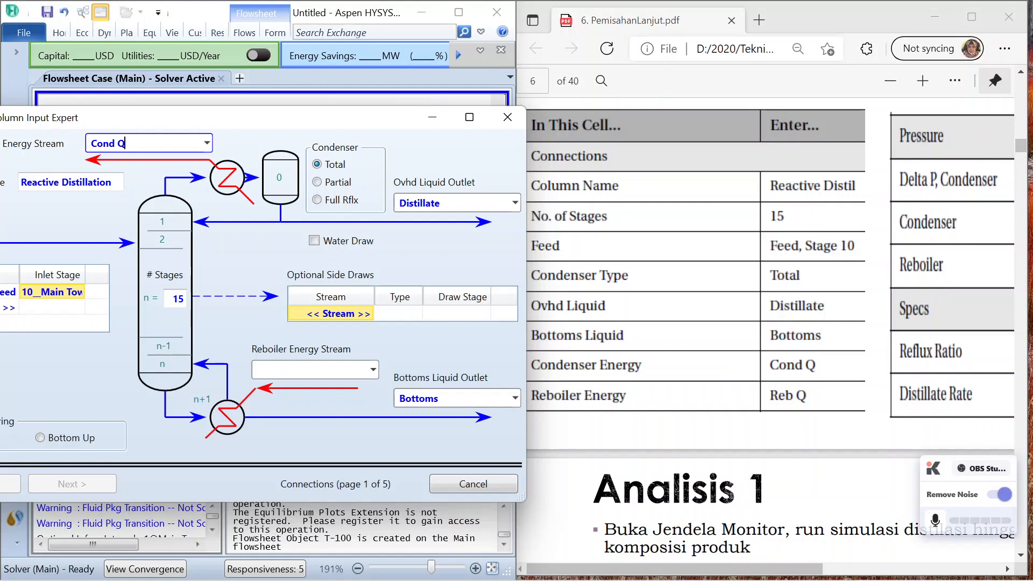
- Name the column's condenser energy stream Cond Q and its reboiler energy stream Reb Q
key(Return)
click(275, 370)
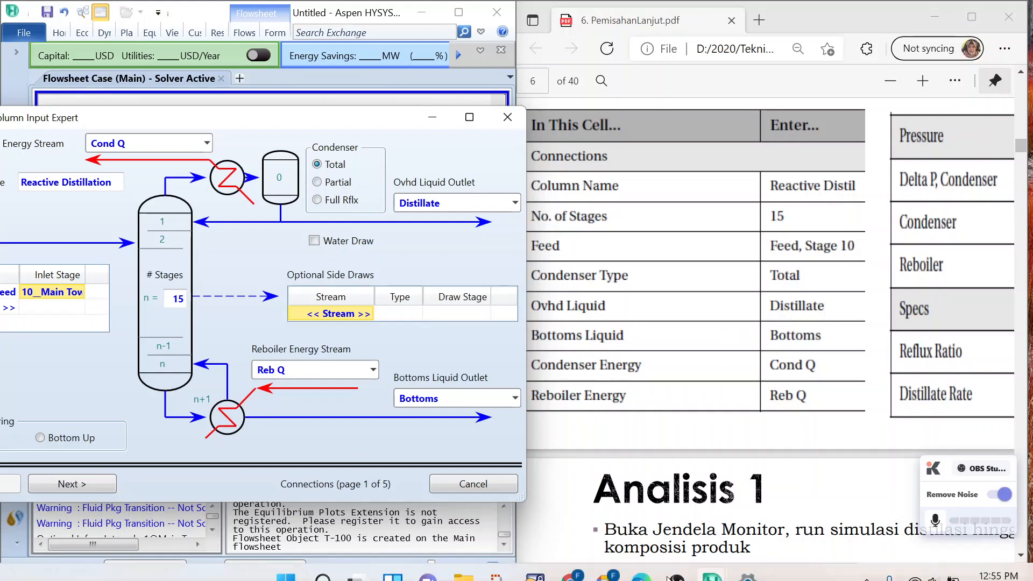
- Accept the column connections and the Once-through, Regular Hysys reboiler configuration, keeping the PDF's pressure values in view
drag(638, 570, 960, 535)
click(940, 520)
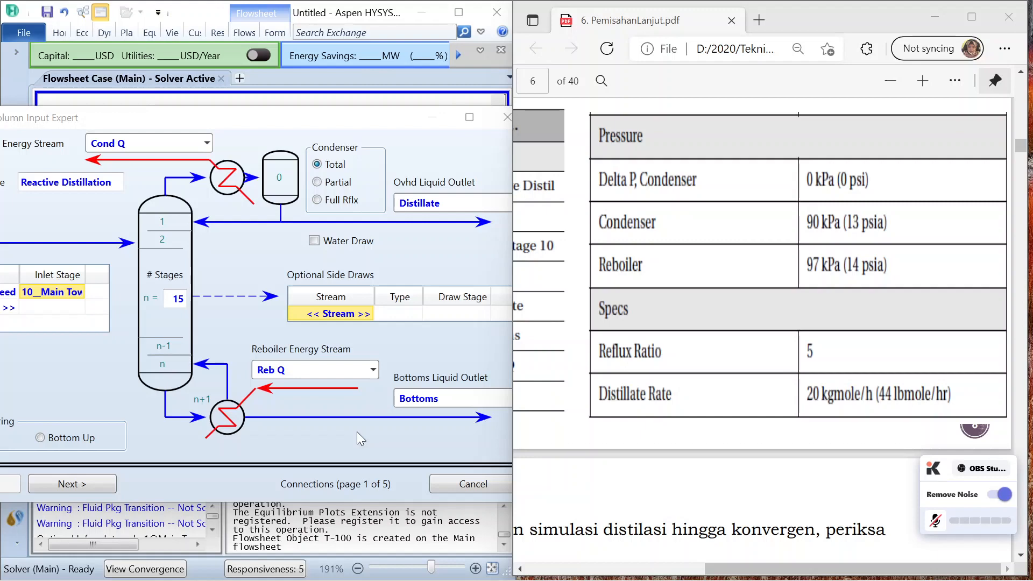
click(937, 521)
drag(224, 121, 321, 80)
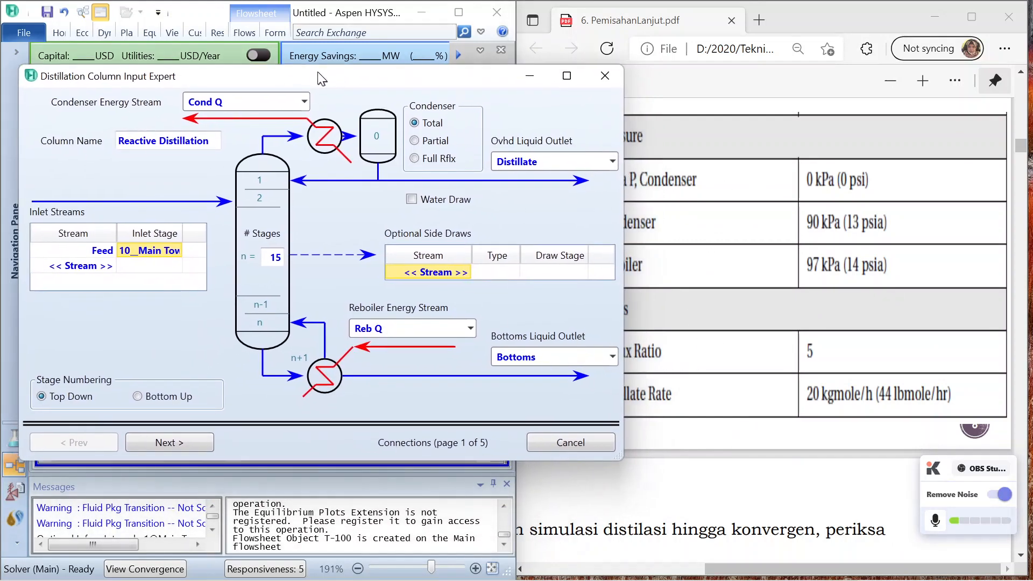
click(194, 443)
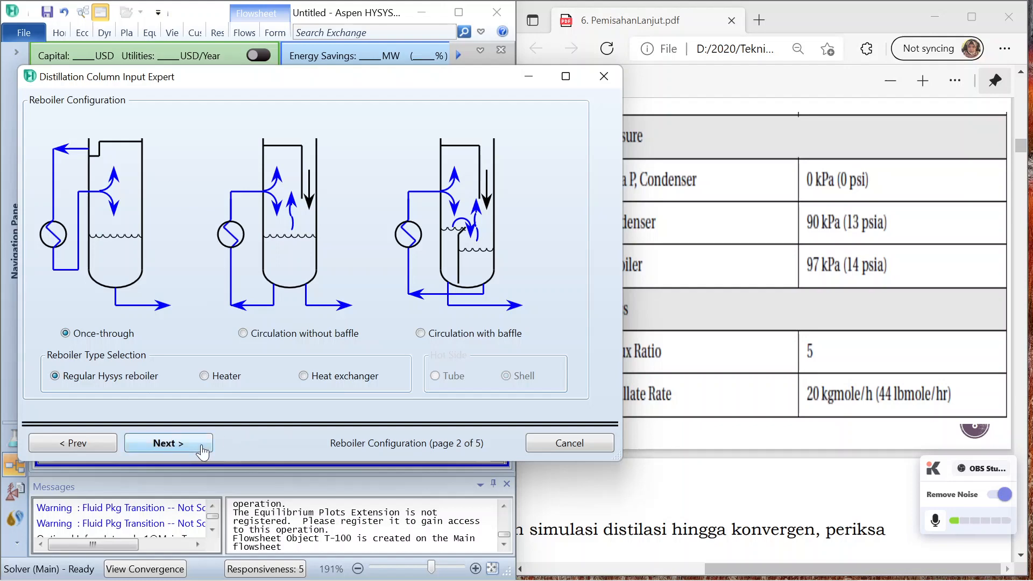
click(202, 450)
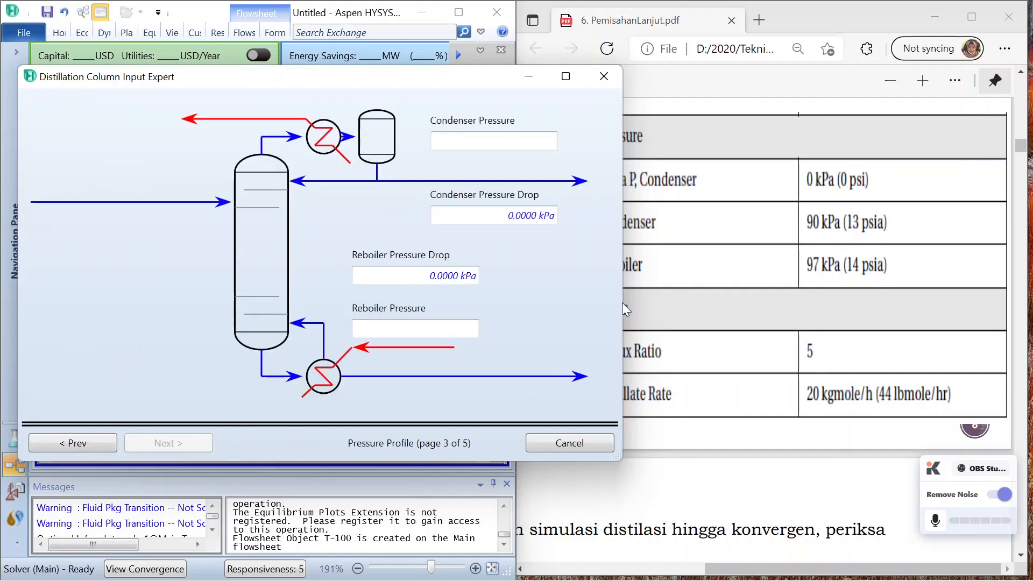
- Set the column's condenser pressure to 90 kPa and its reboiler pressure to 97 kPa
drag(622, 302, 577, 299)
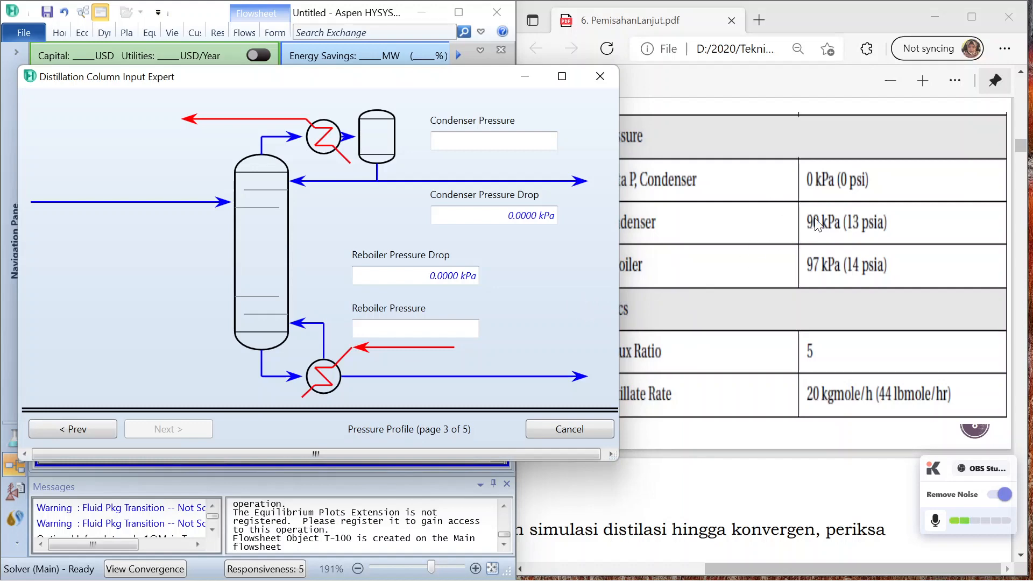
click(500, 141)
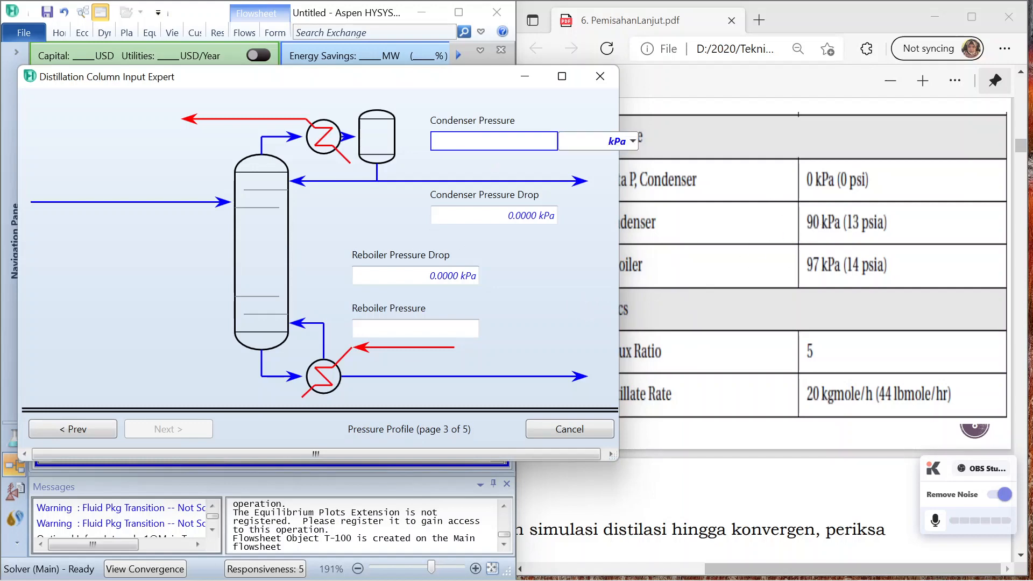
text(90)
click(469, 329)
key(Return)
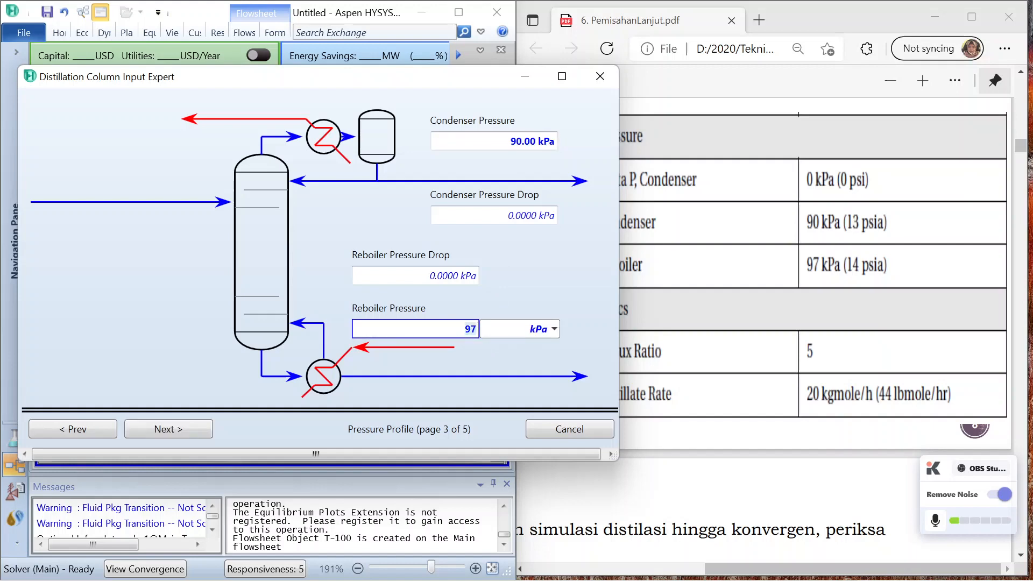
- Skip the optional temperature estimates and complete the column setup with a reflux ratio of 5 and a molar liquid rate of 20 kgmole/h
click(164, 434)
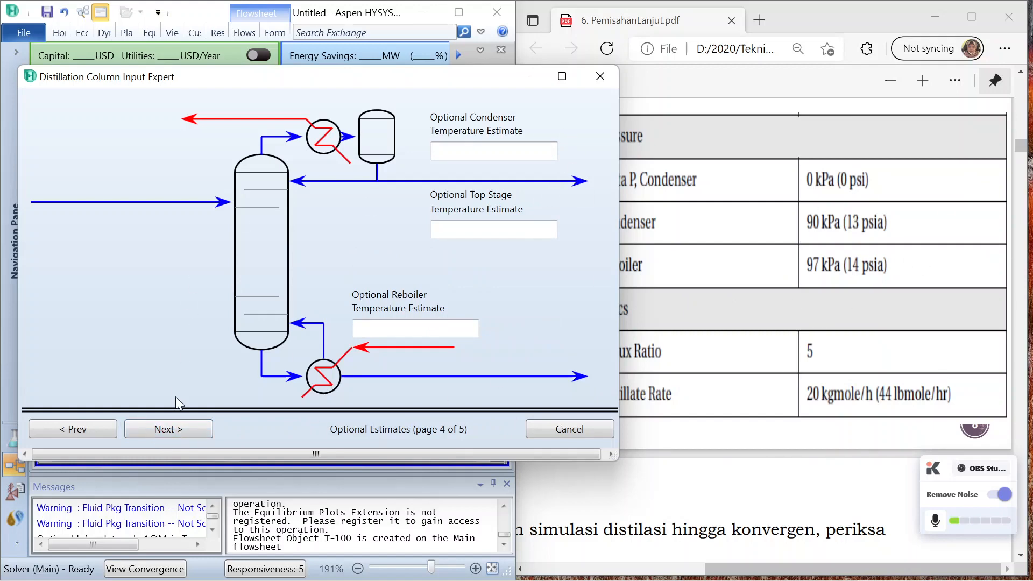
click(184, 434)
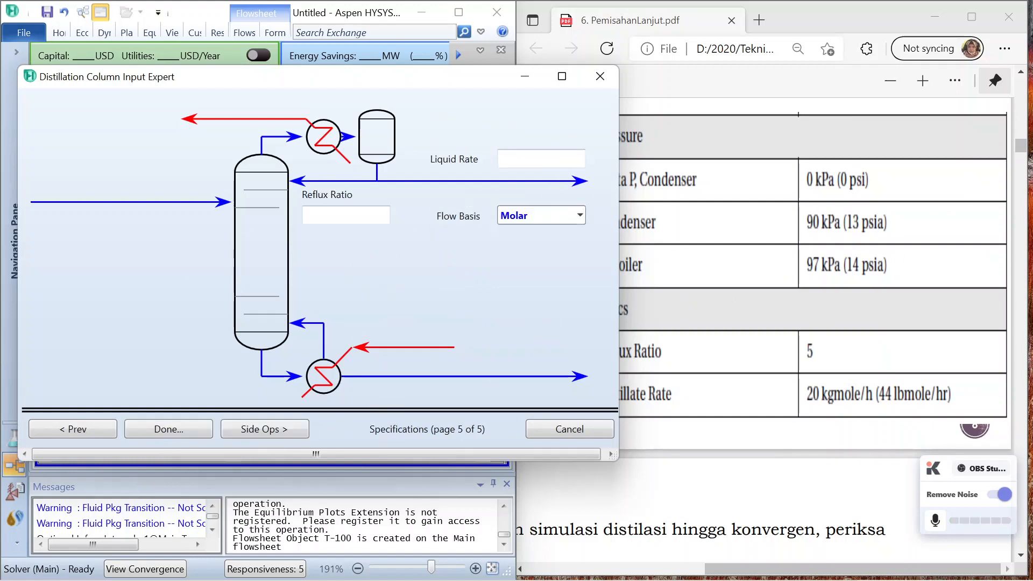
click(346, 215)
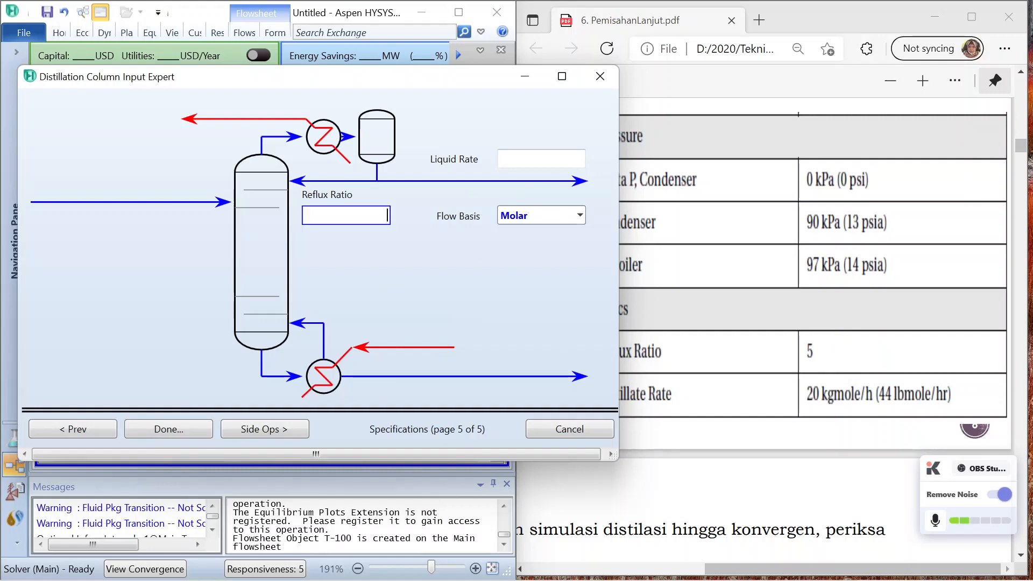
click(824, 359)
click(412, 254)
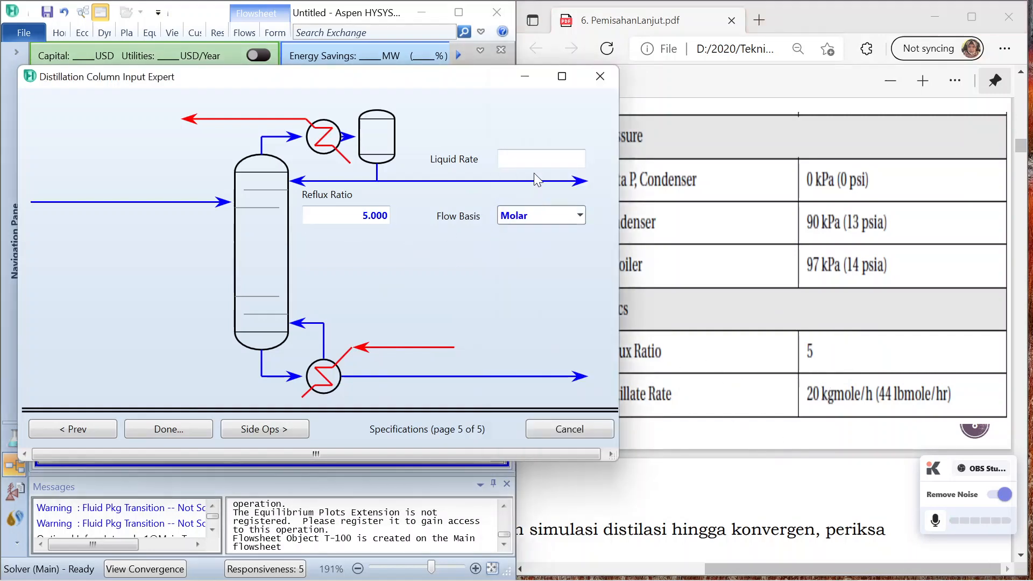
click(541, 158)
text(20)
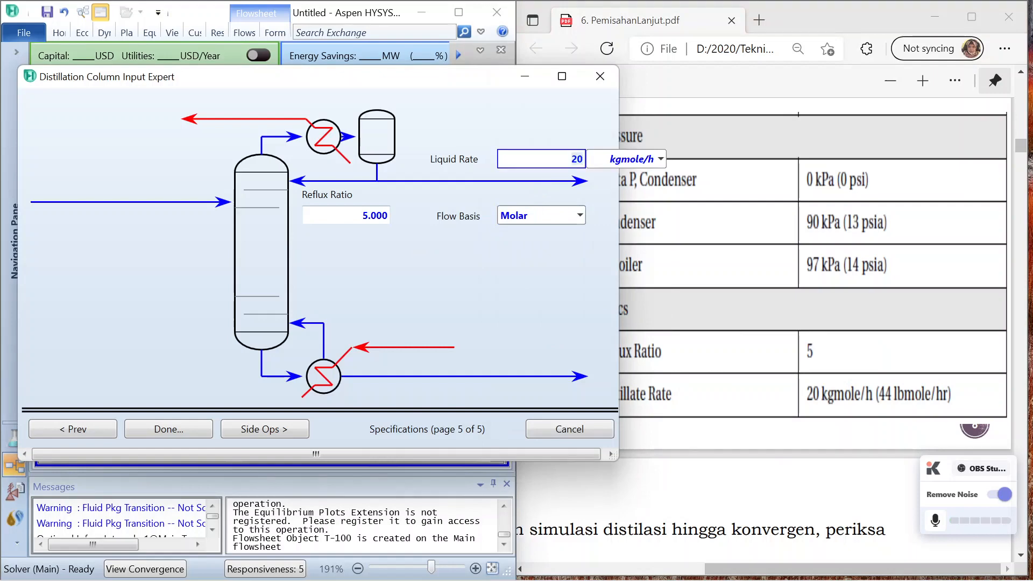
key(Return)
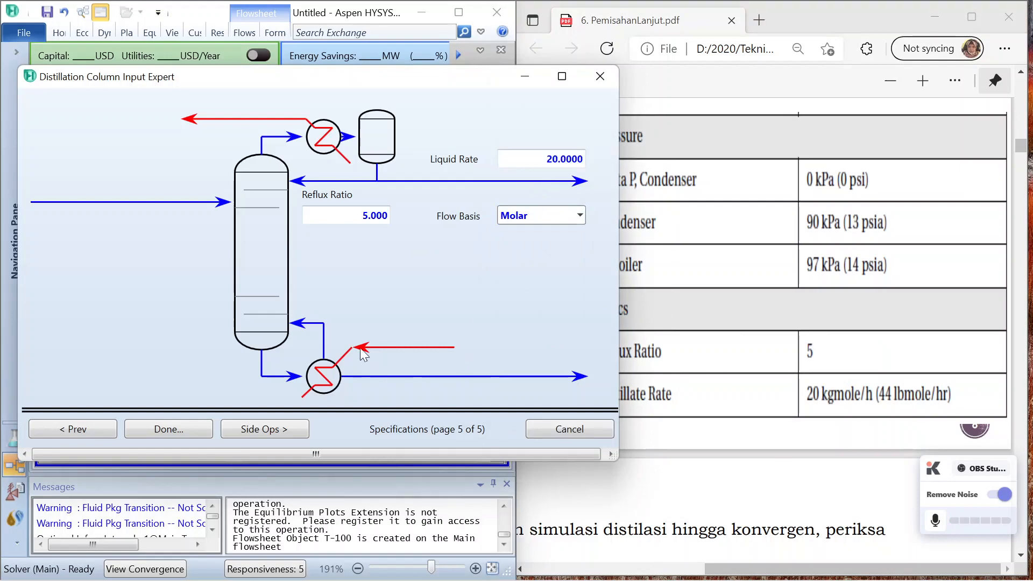
click(170, 431)
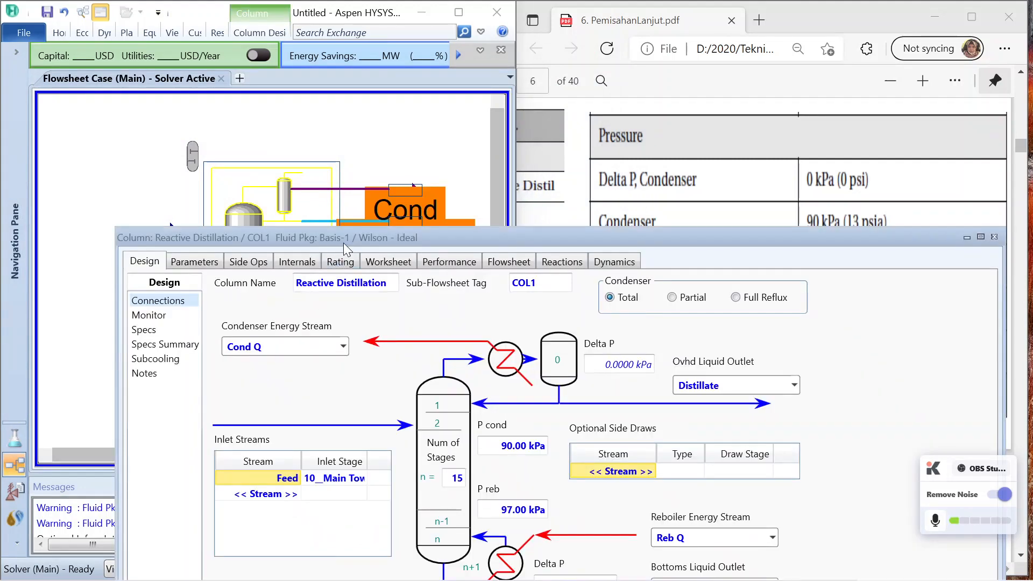
- Run the Reactive Distillation column calculation from its convergence monitor
drag(343, 244, 243, 72)
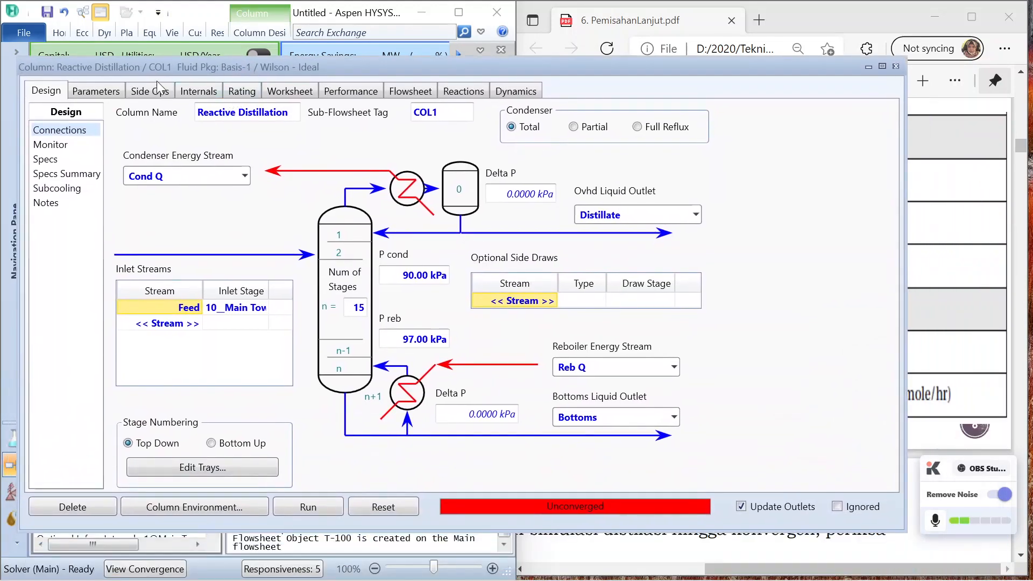
click(59, 149)
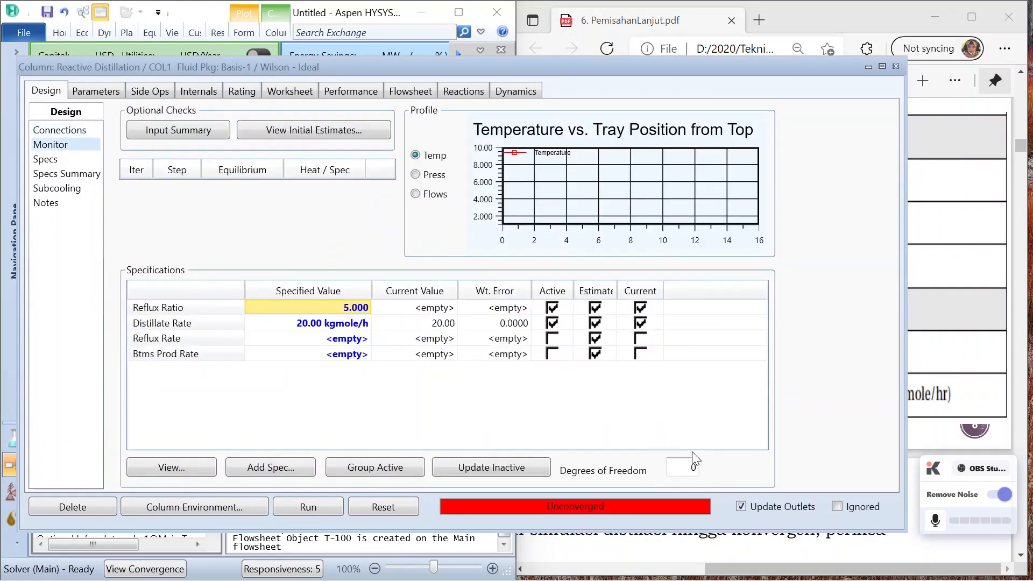
click(358, 510)
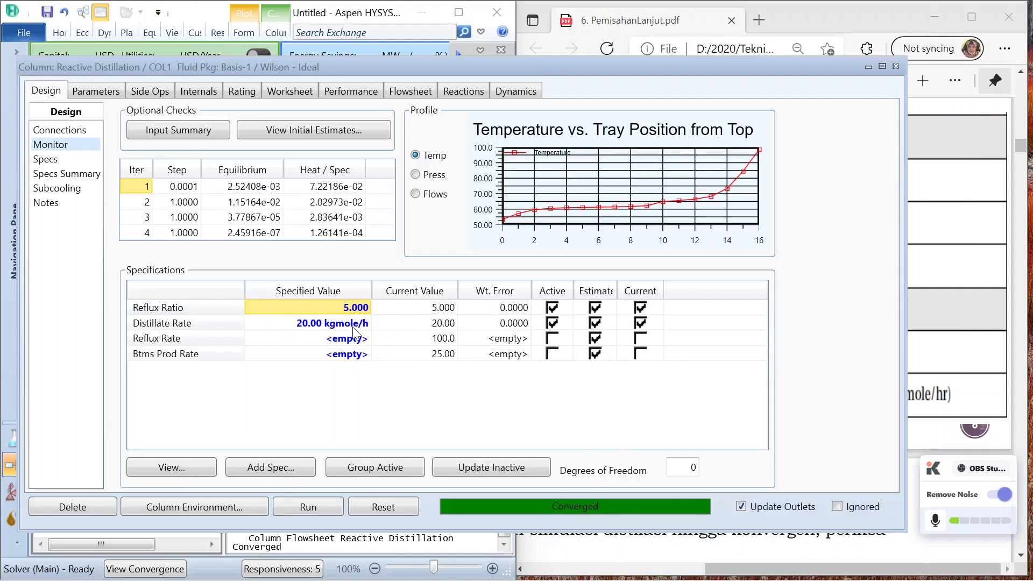
- Examine the Feed, Distillate and Bottoms compositions in the column's worksheet
mouse_move(403, 339)
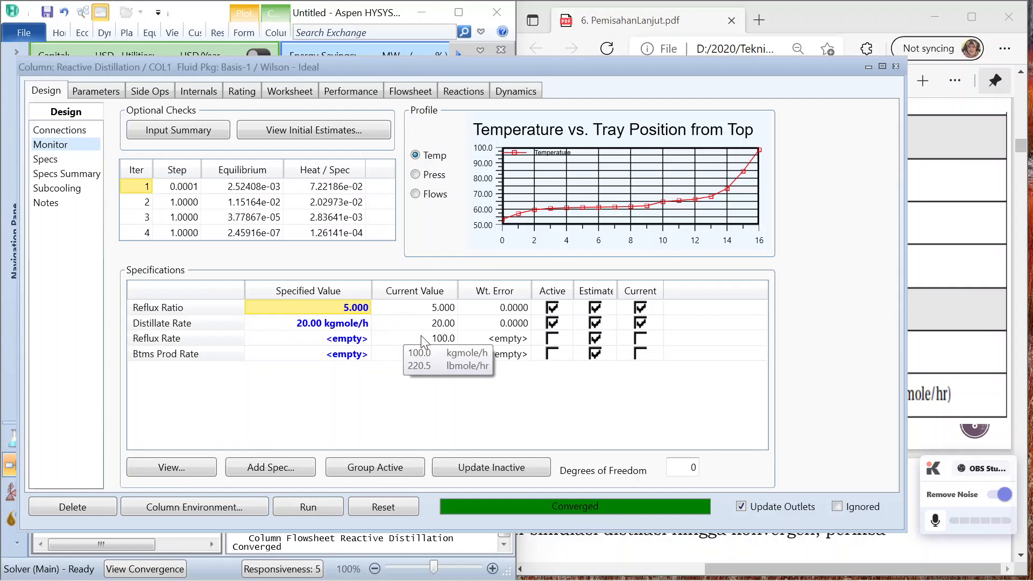
click(304, 94)
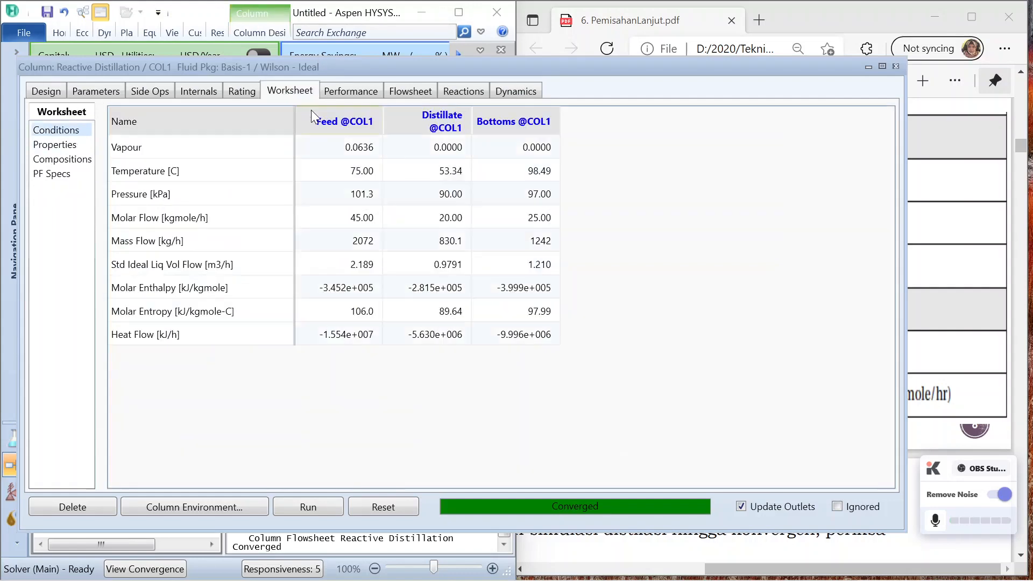
click(59, 160)
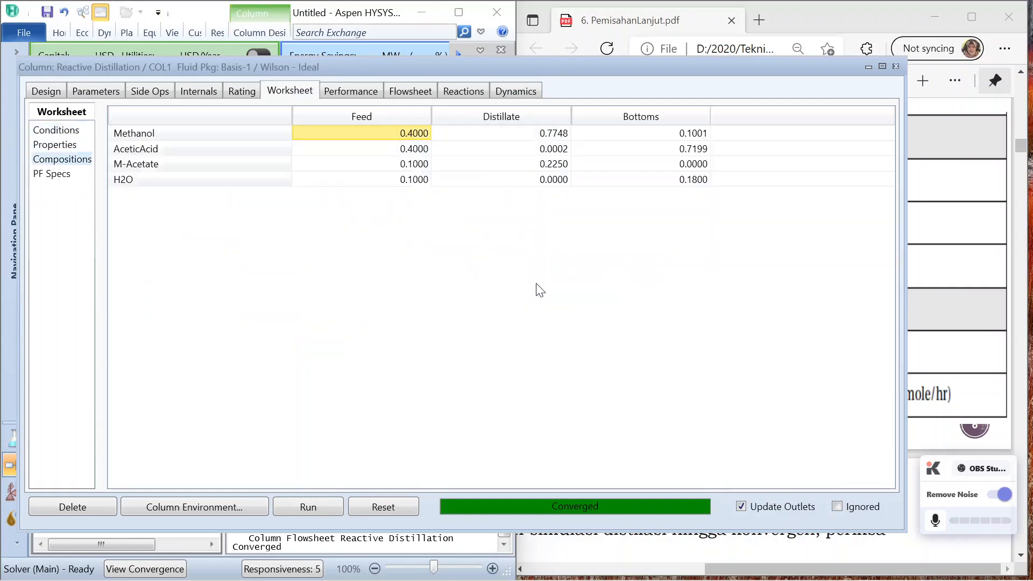
scroll(540, 288, up, 2)
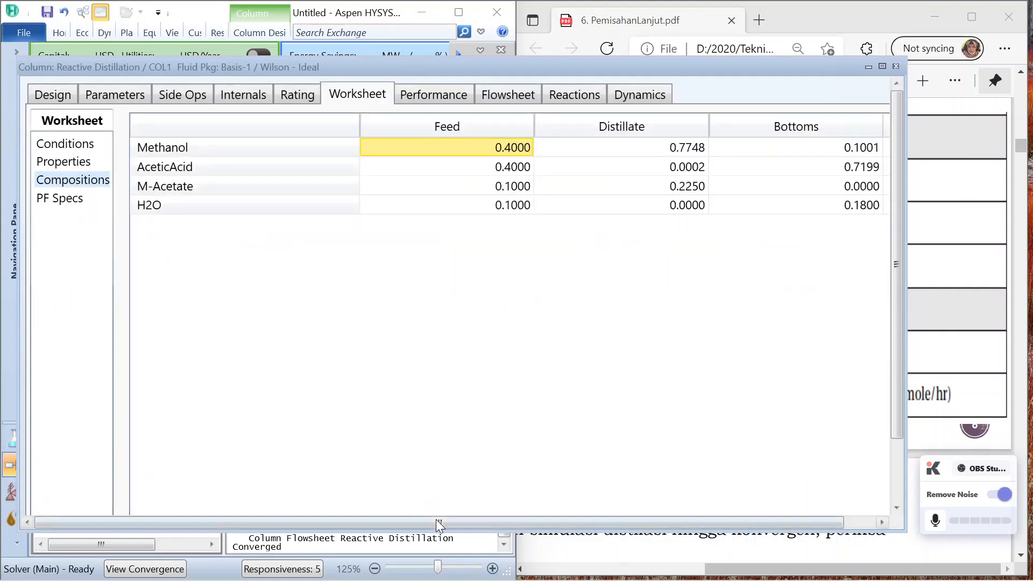
drag(438, 521, 482, 521)
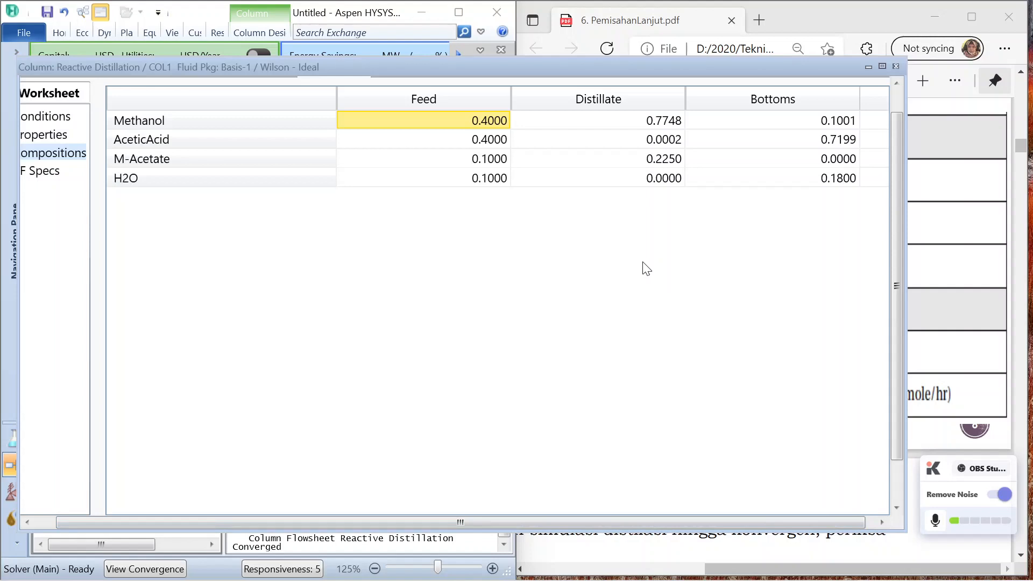
drag(899, 147, 893, 115)
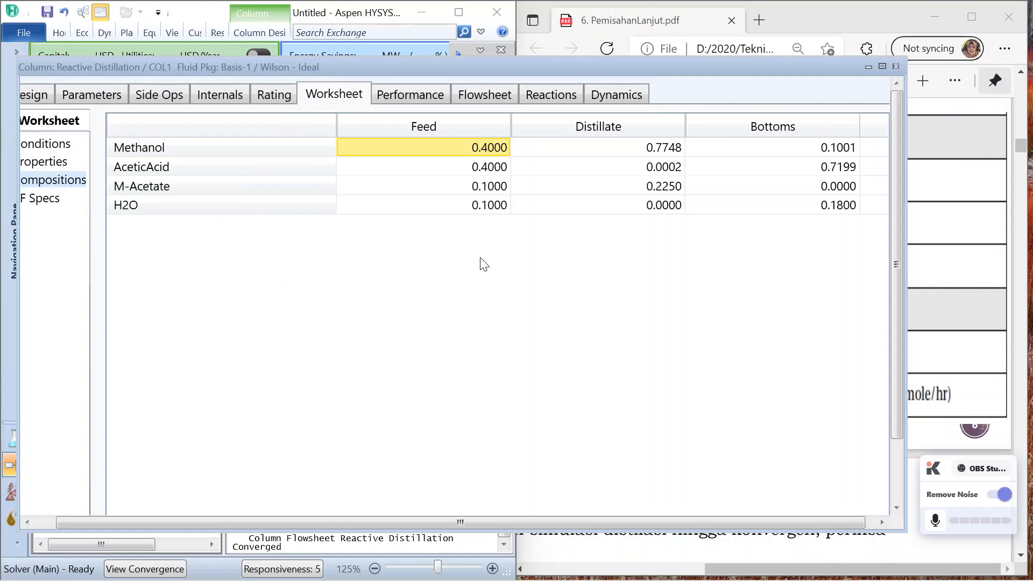
- Capture the Feed, Distillate and Bottoms composition table with the Snipping Tool and put the capture out of the way
click(499, 562)
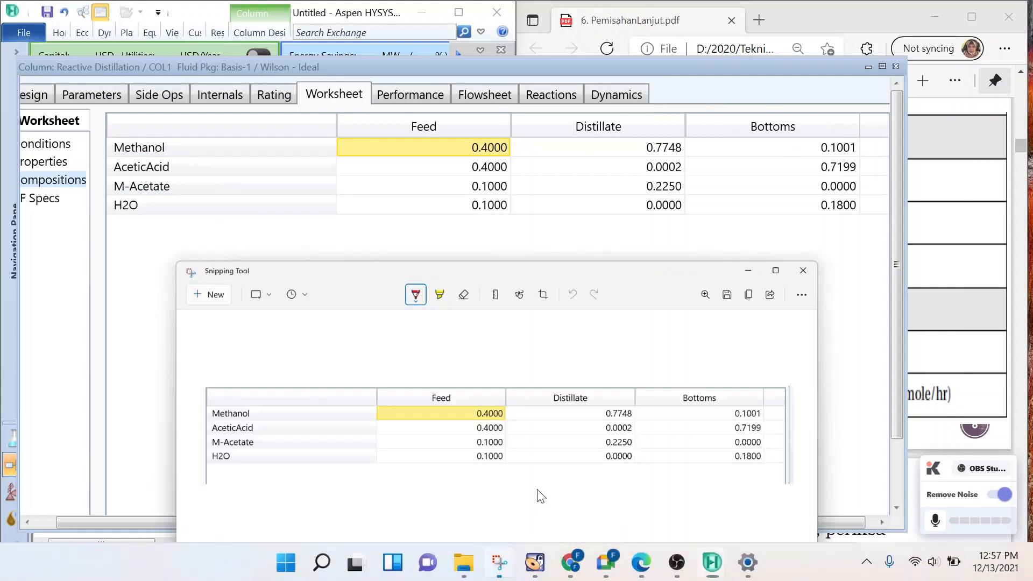
click(135, 209)
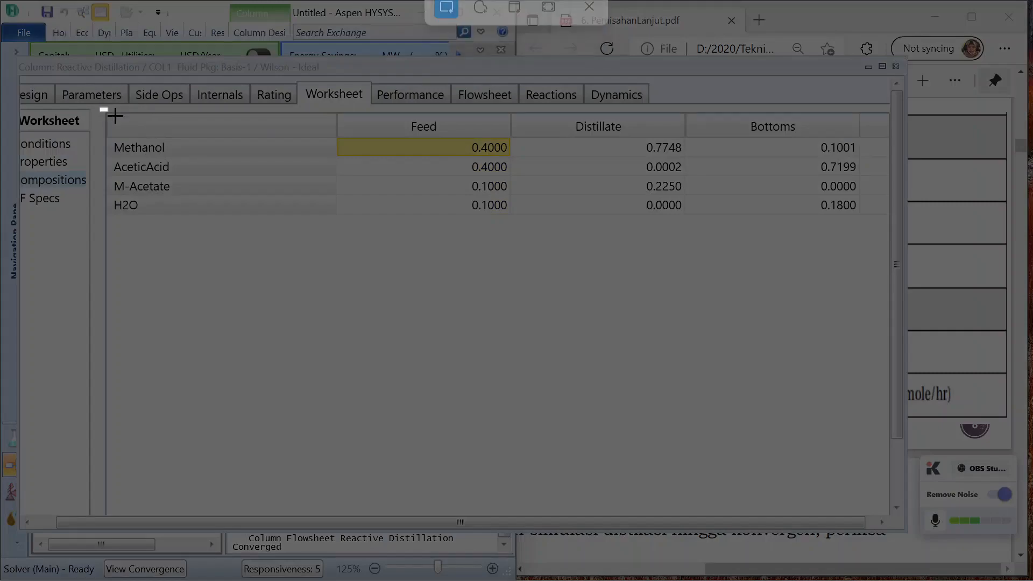
drag(101, 109, 869, 236)
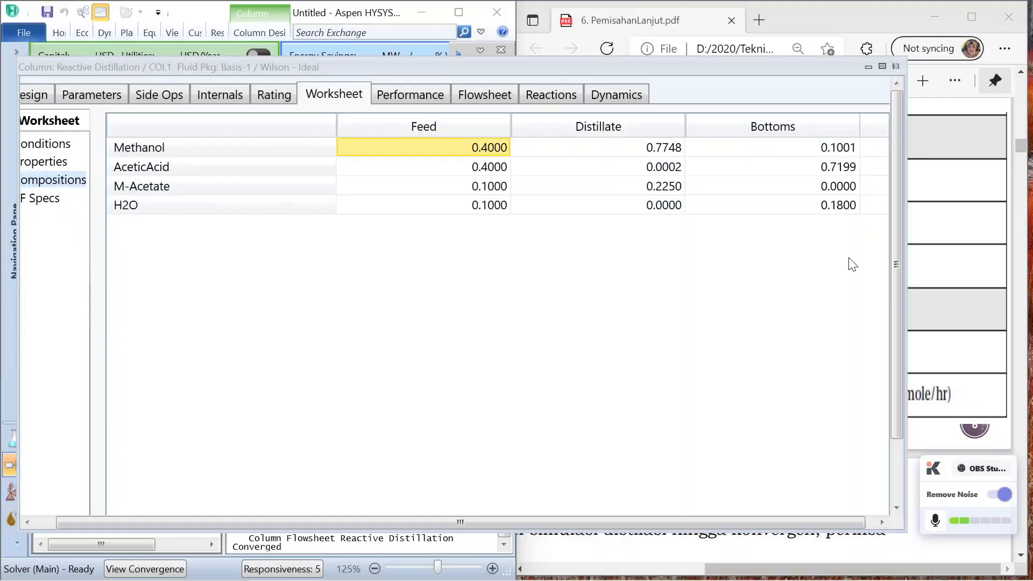
click(685, 89)
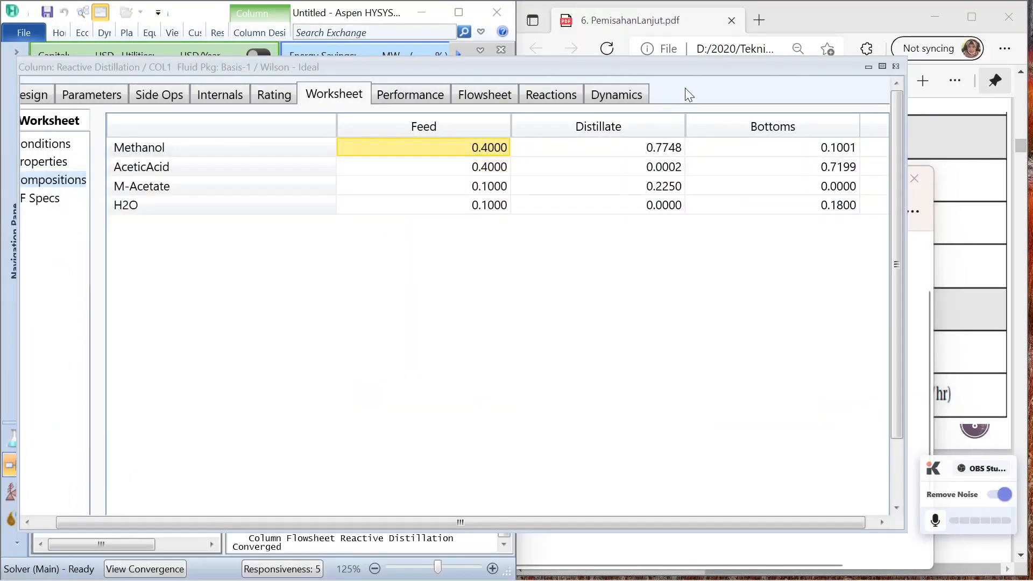
- Read the PDF's Analisis 1 composition table and the Langkah Simulasi (4) instructions for adding the reaction to the column
scroll(759, 155, down, 2)
click(969, 243)
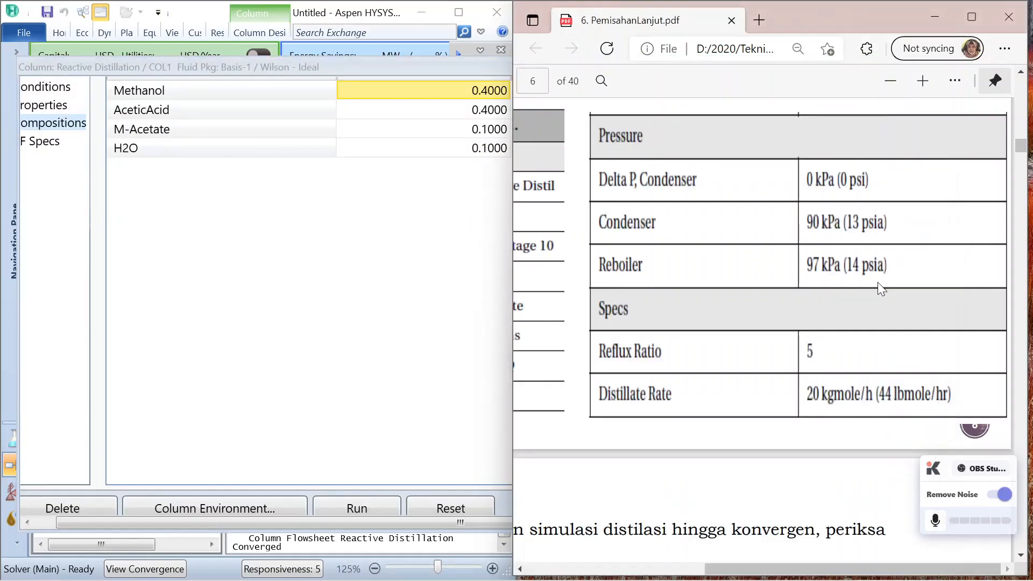
scroll(845, 376, down, 3)
drag(777, 574, 655, 575)
scroll(682, 314, down, 3)
scroll(682, 309, down, 1)
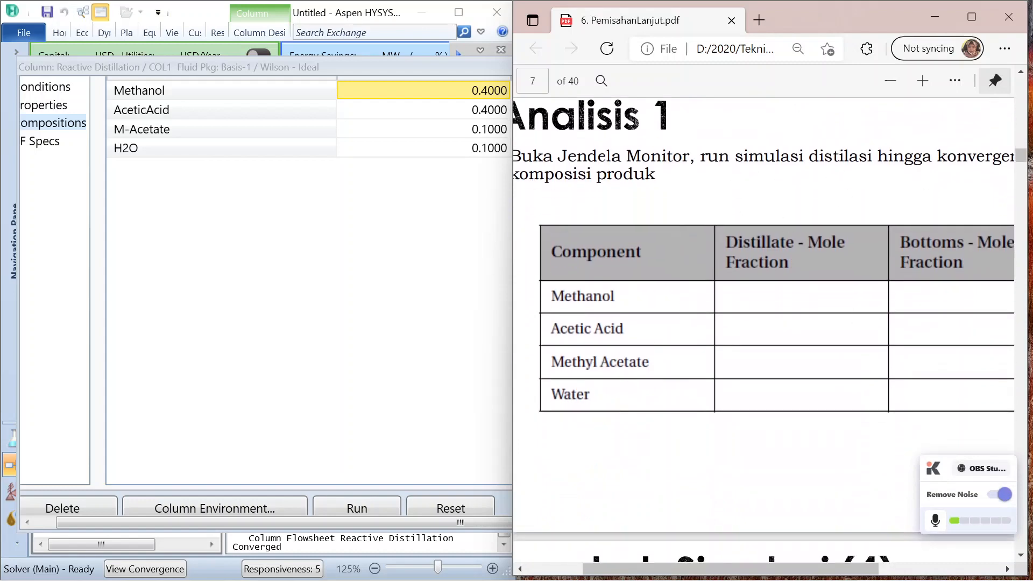
scroll(787, 298, down, 5)
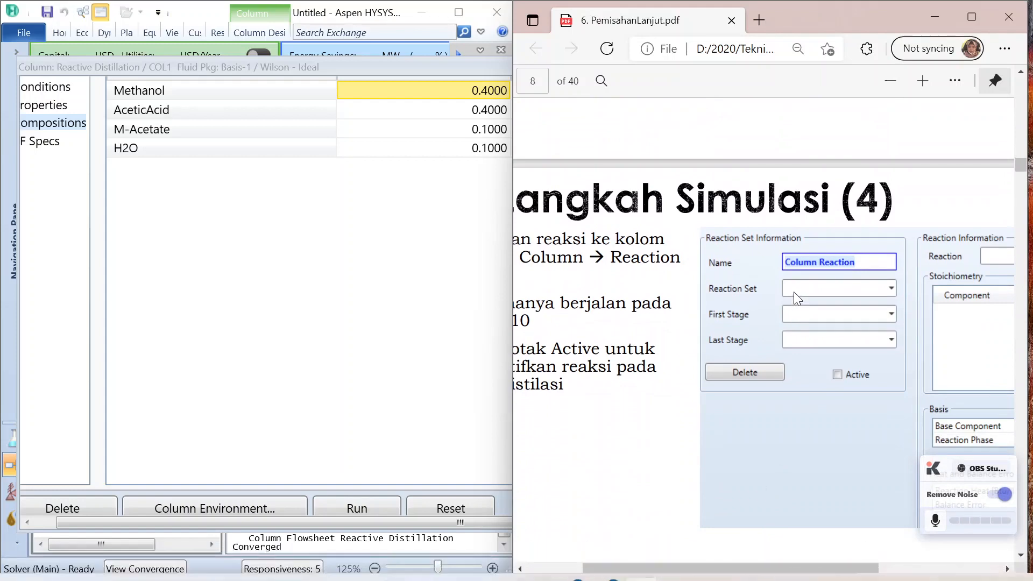
drag(621, 568, 613, 568)
- Close the column's property window and shift the column slightly upward in the maximized flowsheet
click(449, 406)
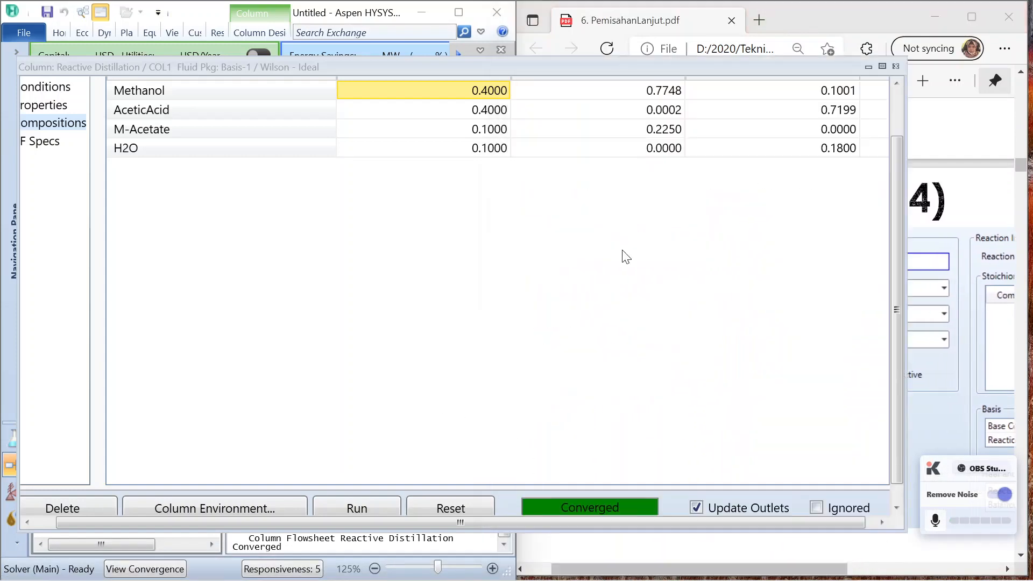
click(895, 66)
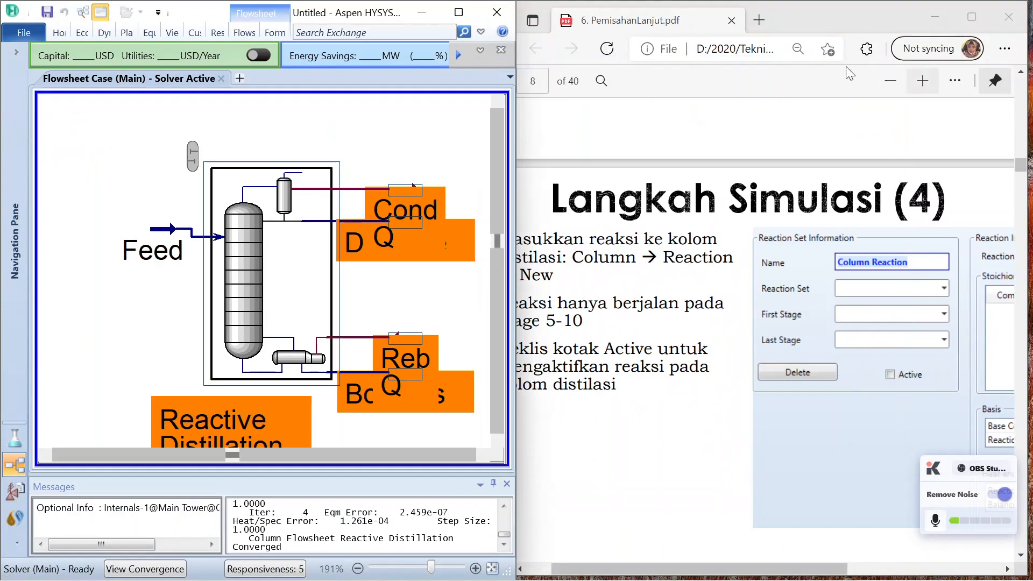
click(458, 12)
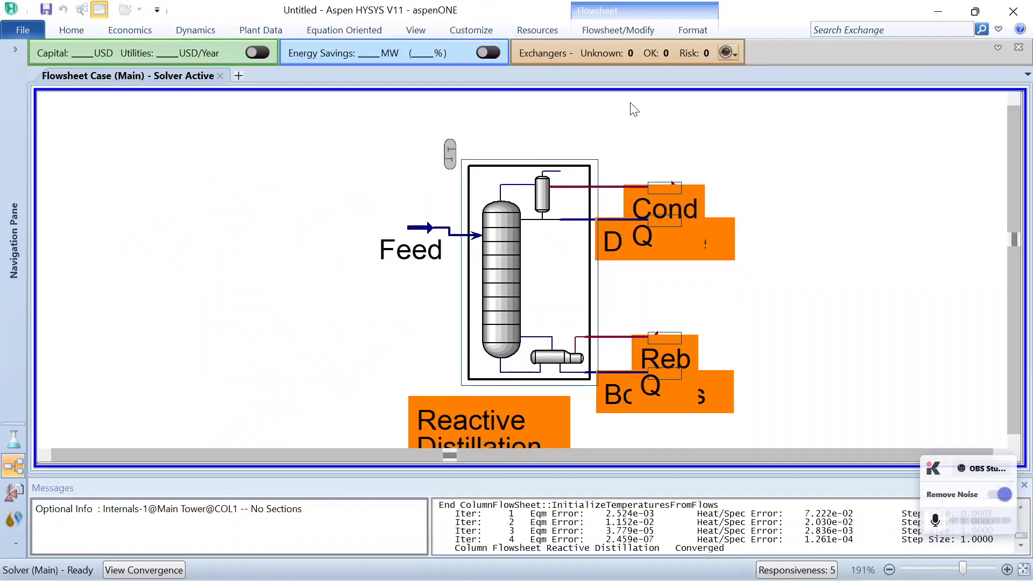
drag(510, 252, 511, 243)
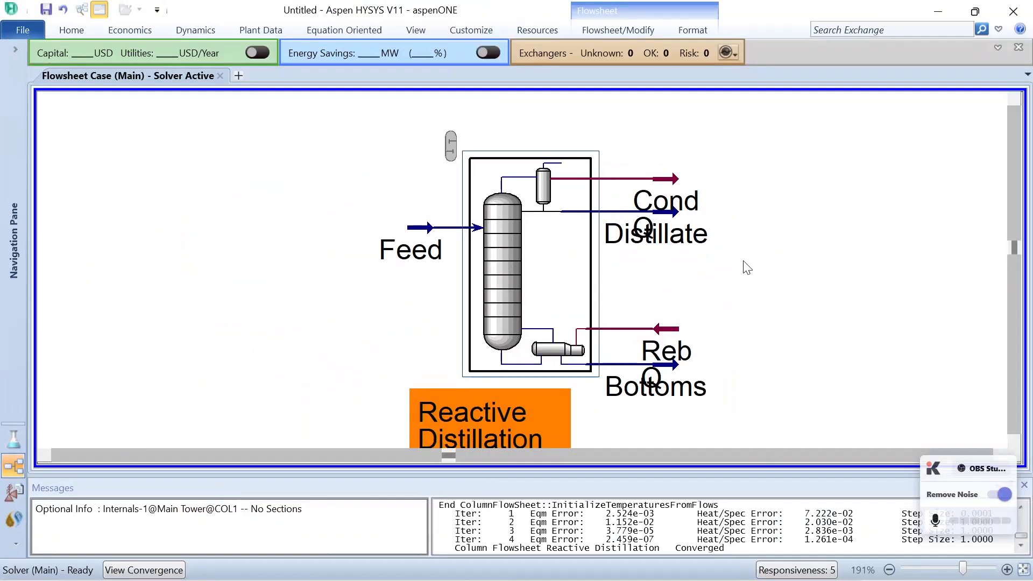
- Move the Distillate and Bottoms streams farther right of the column so their labels clear Cond Q and Reb Q
click(744, 261)
drag(671, 212, 755, 211)
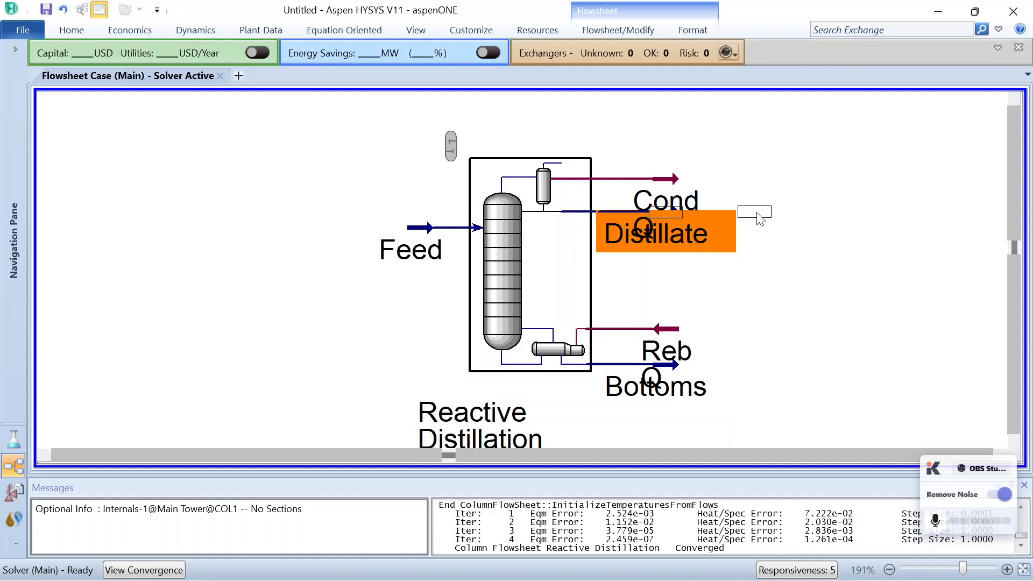
drag(685, 357, 783, 371)
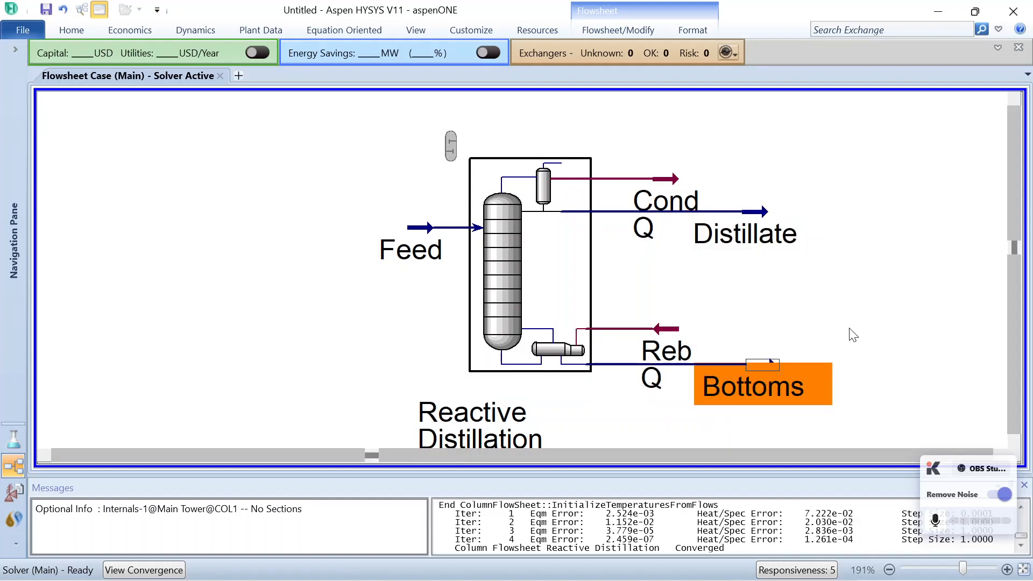
click(701, 287)
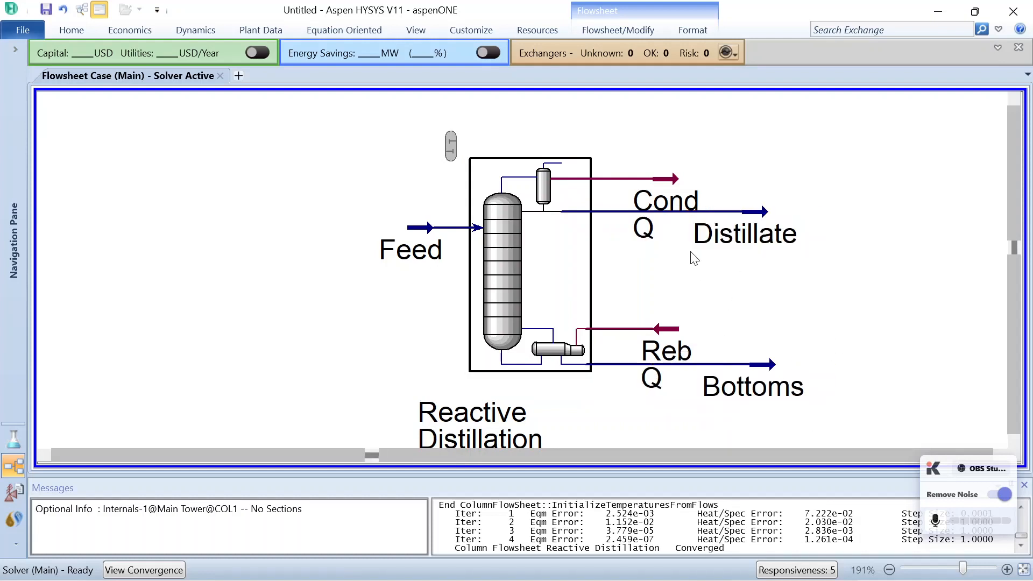
- Open the Reactive Distillation column's properties maximized and go to its reaction stages, checking the reaction results page as well
click(495, 262)
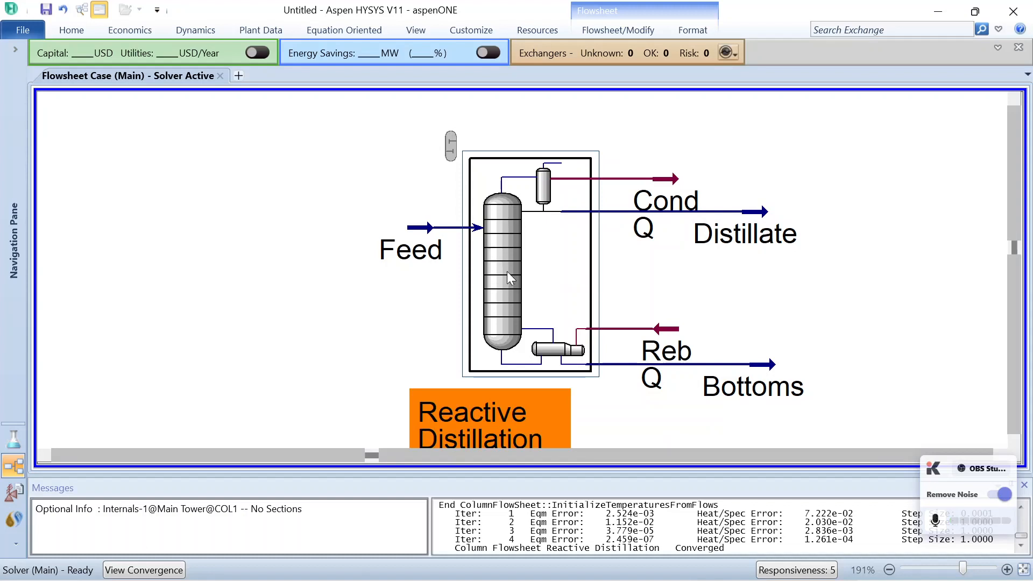
double_click(516, 264)
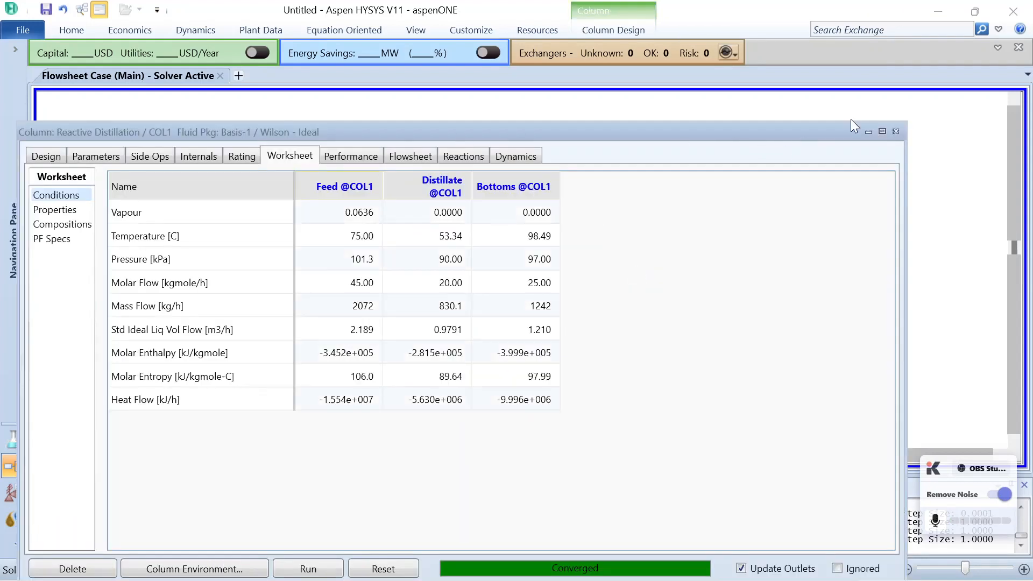
click(882, 132)
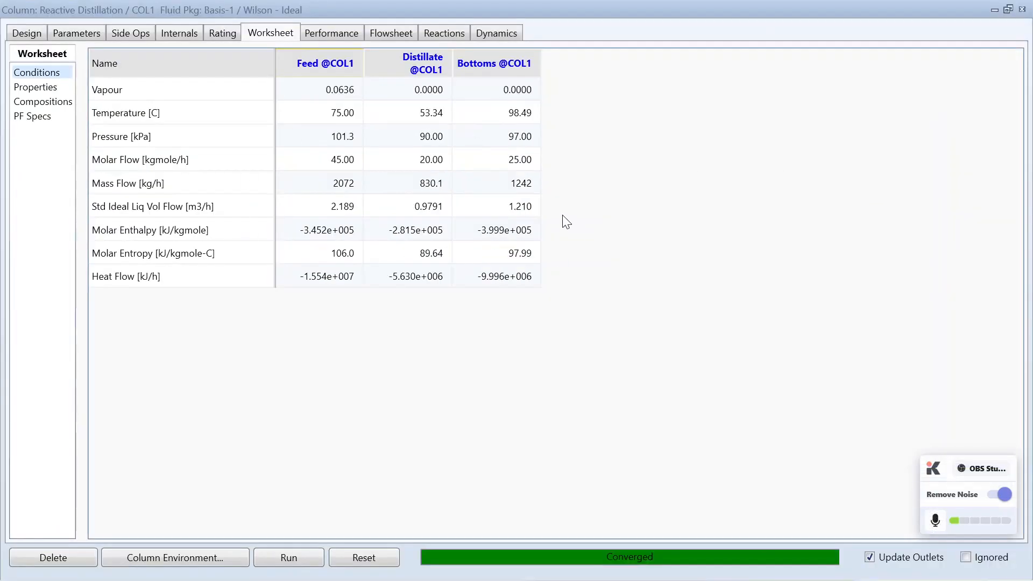
scroll(563, 215, up, 2)
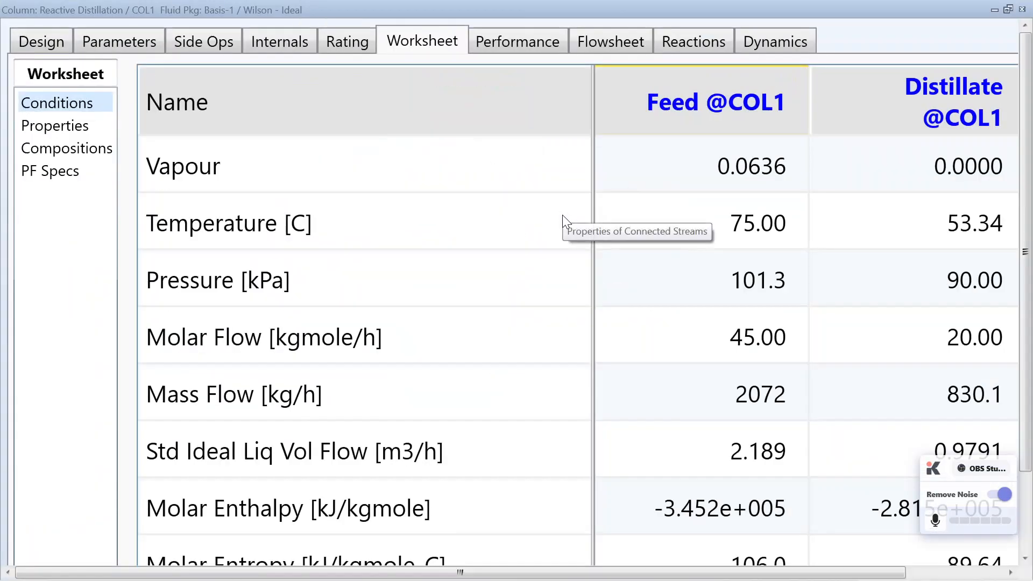
click(695, 43)
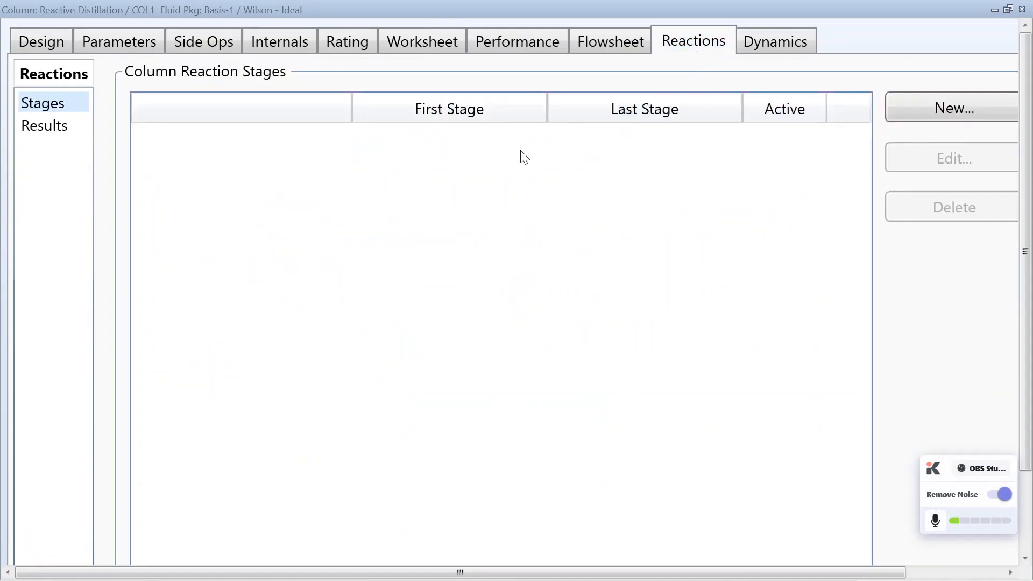
click(48, 132)
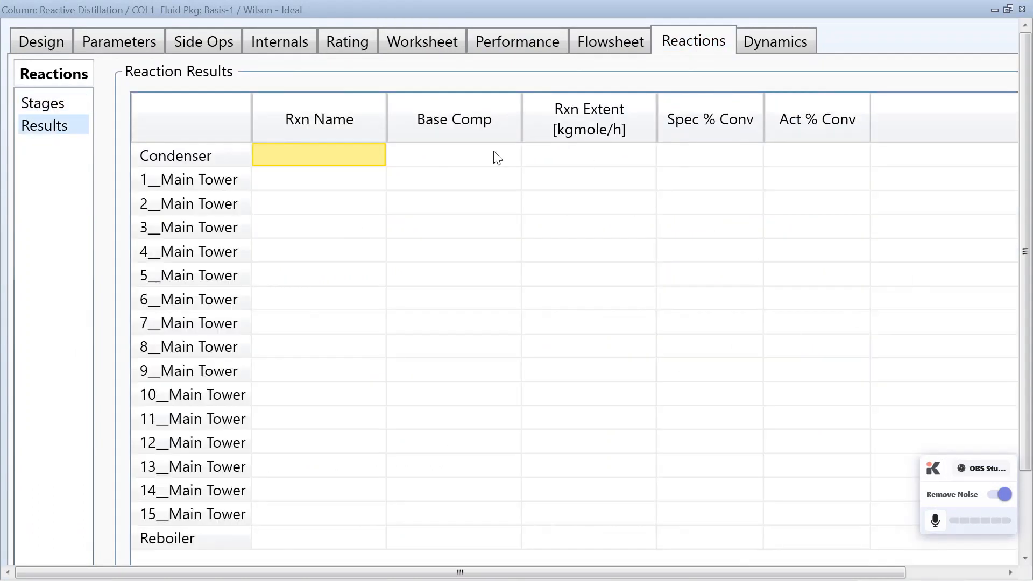
click(63, 108)
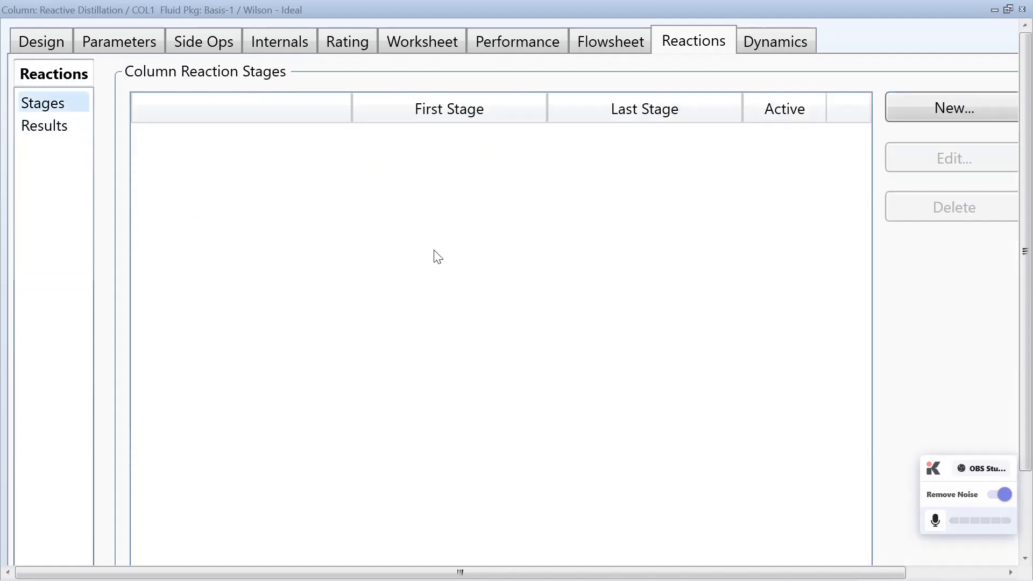
- Add a new column reaction and assign reaction set Set-1 to it
click(995, 119)
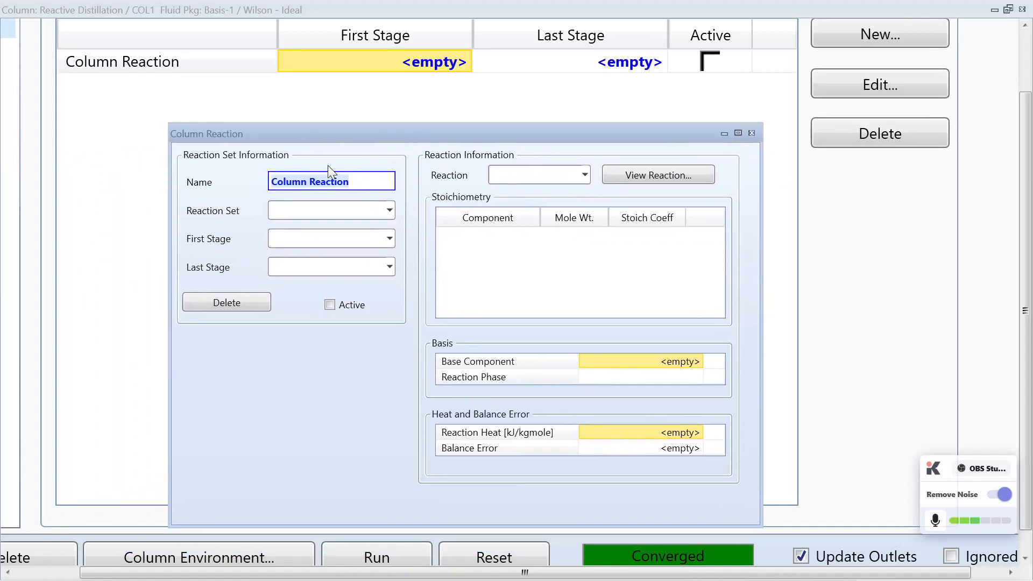
click(389, 211)
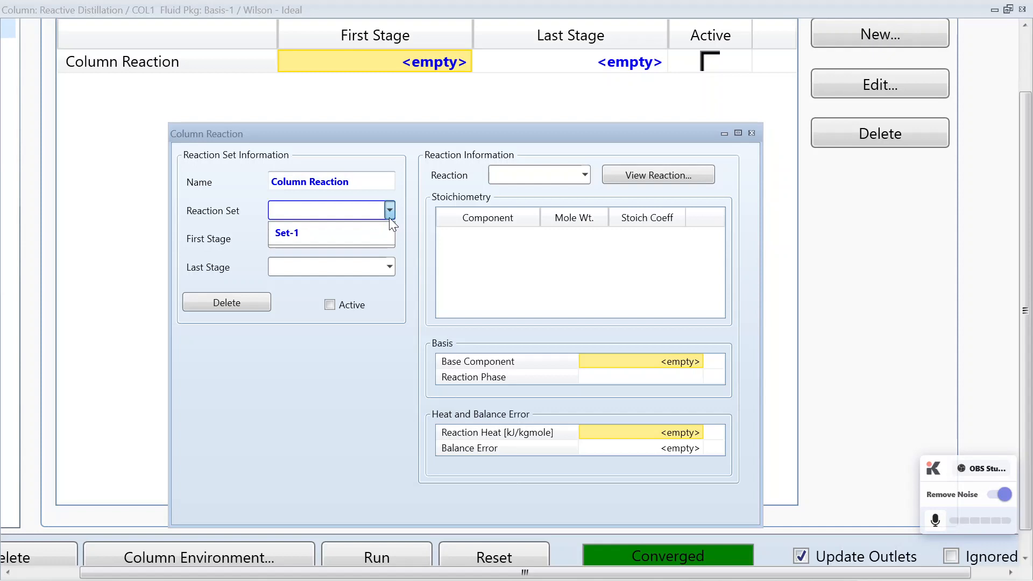
click(366, 233)
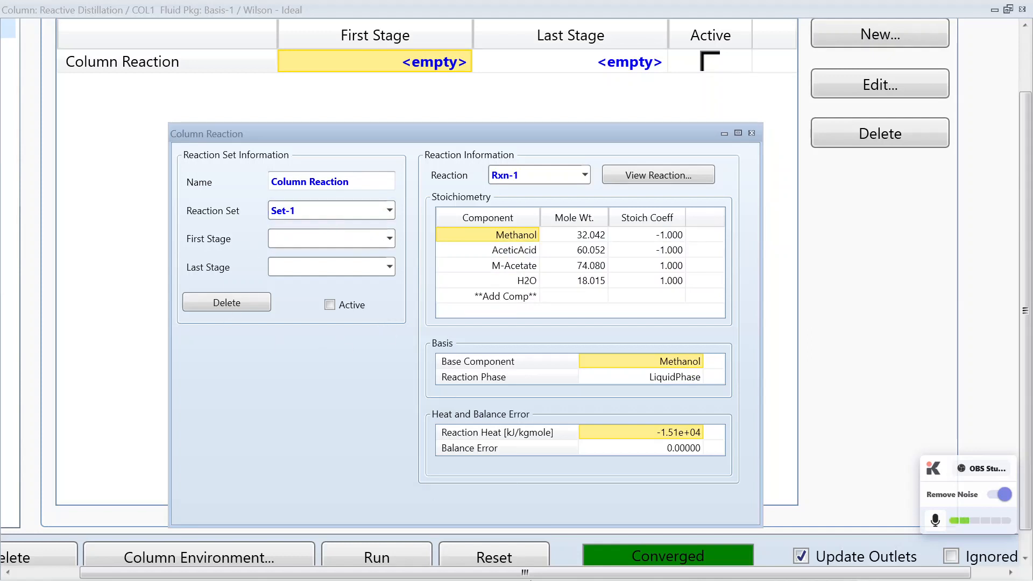
- Consult the PDF's stage range, set the column reaction from 5__Main Tower to 10__Main Tower, and close its window
click(640, 574)
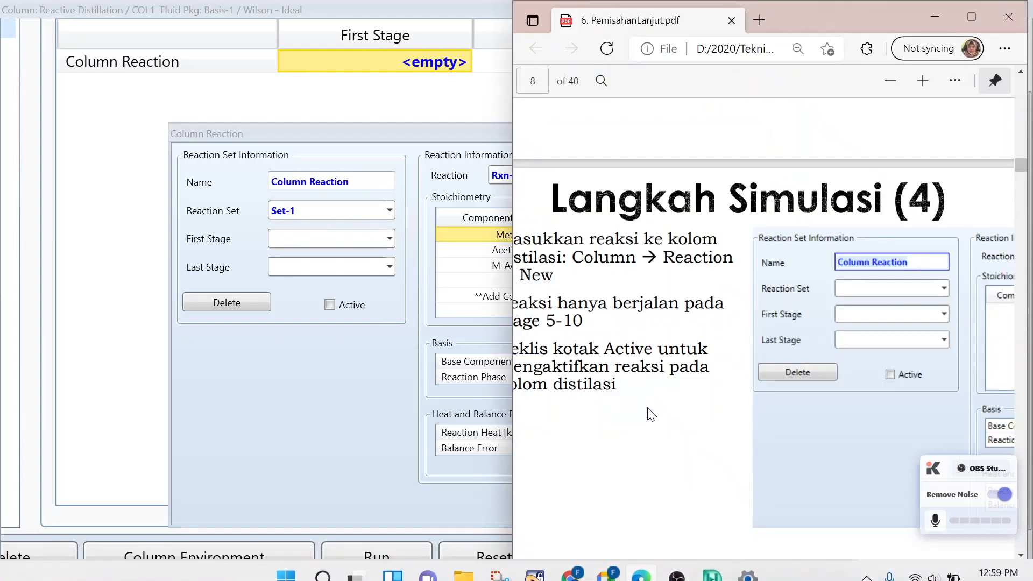
drag(656, 568, 629, 568)
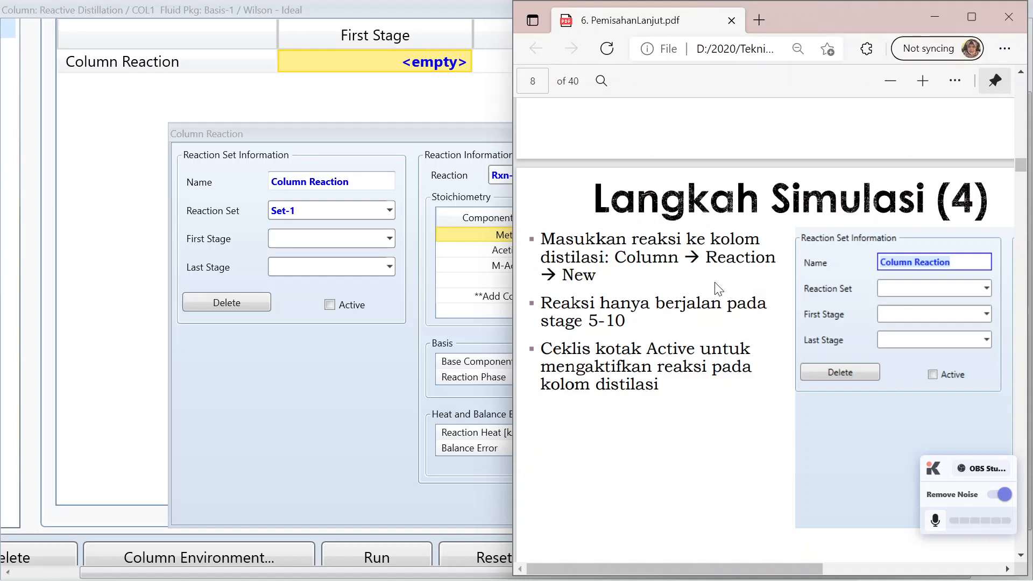
click(272, 456)
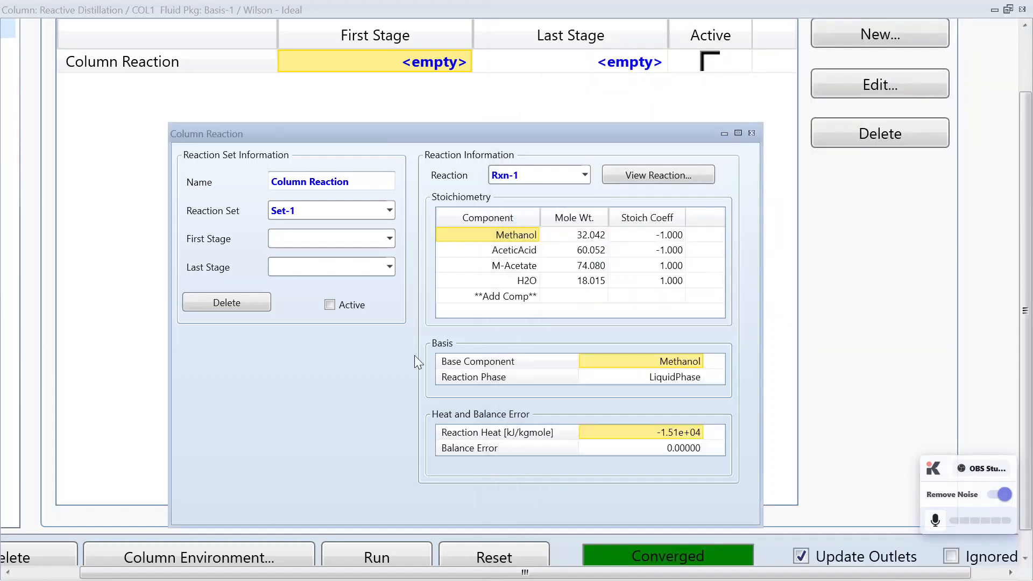
click(390, 238)
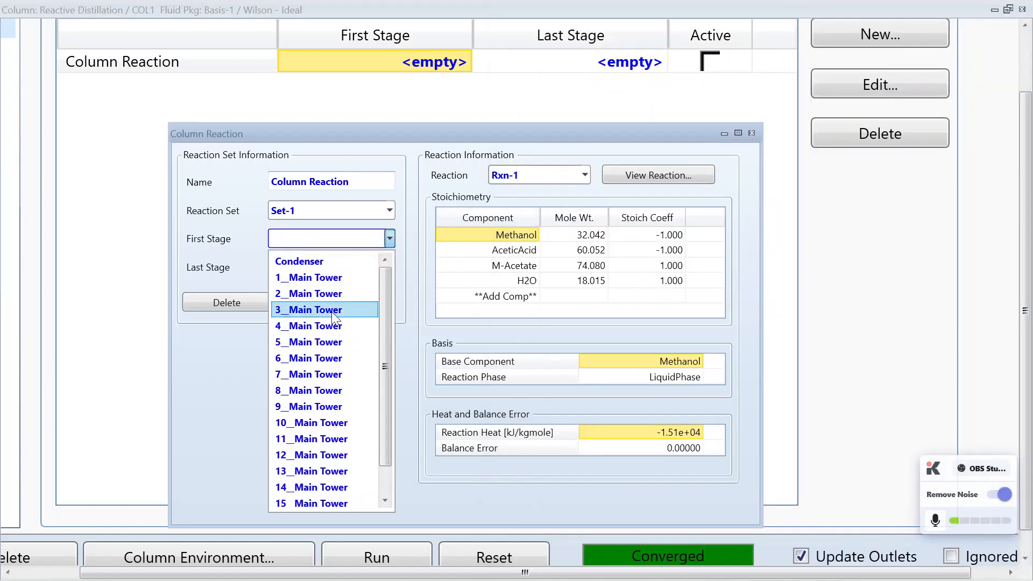
click(326, 343)
click(384, 266)
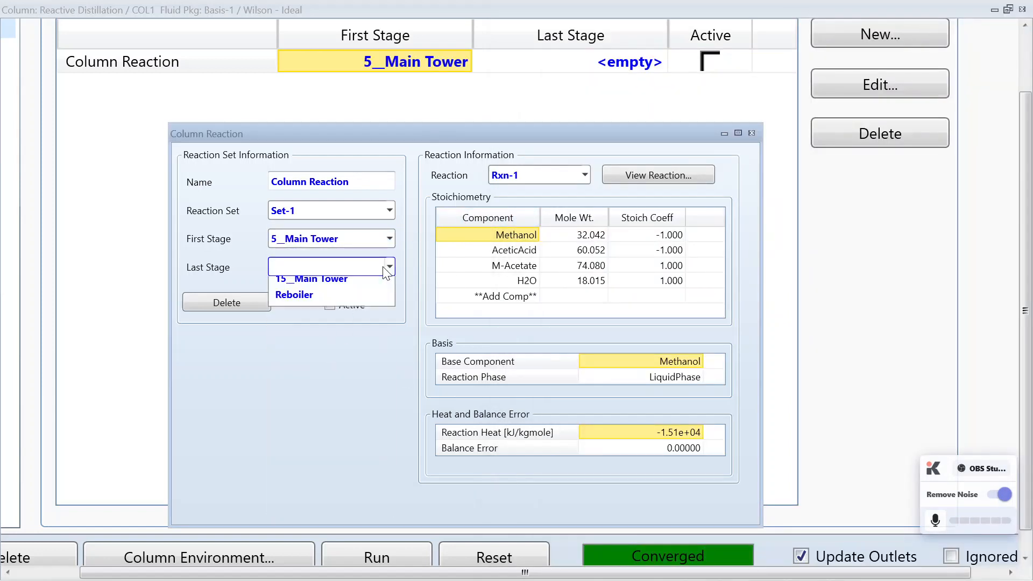
click(346, 369)
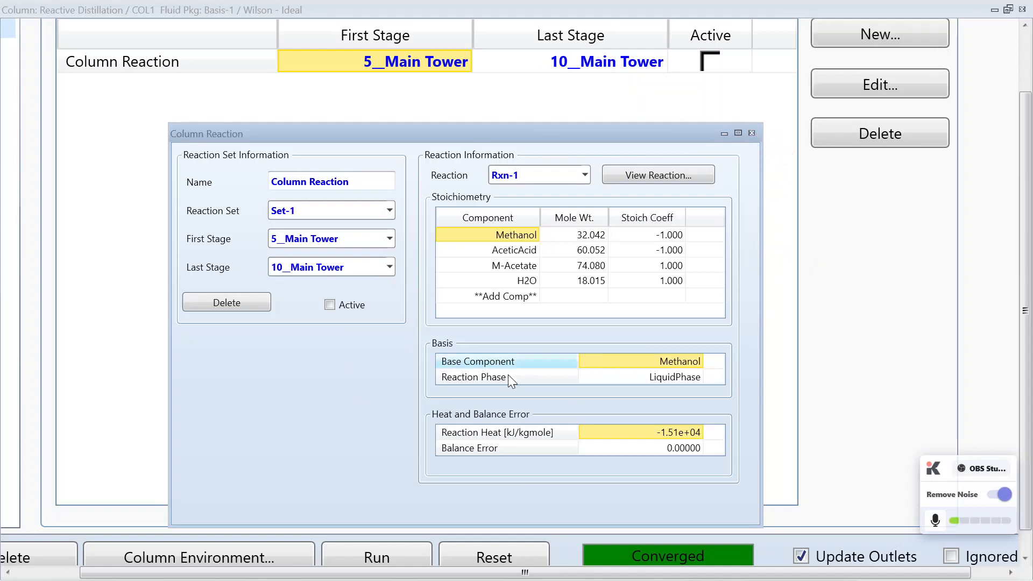
click(753, 132)
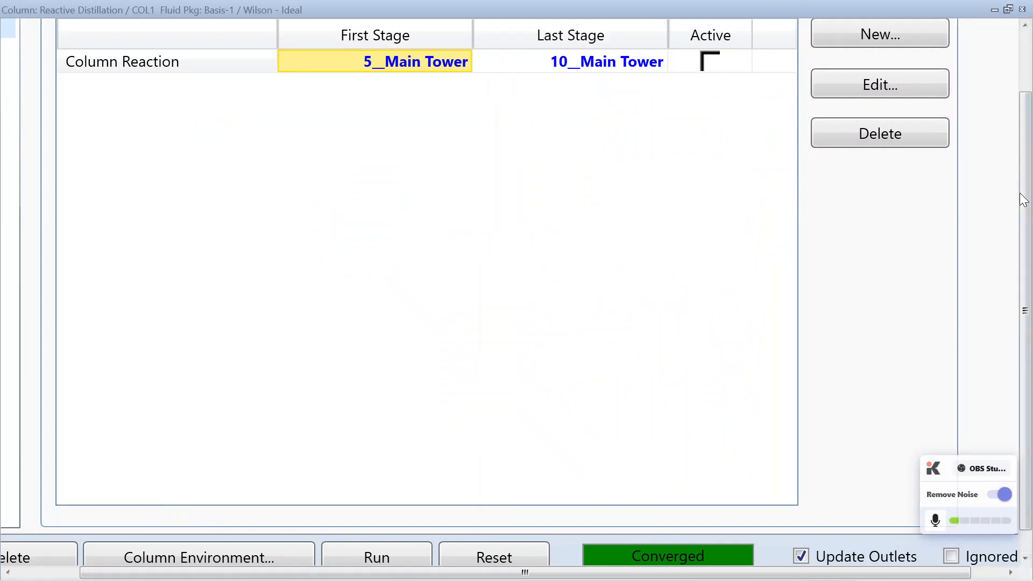
- Read the PDF's Langkah Simulasi (5) instructions on the solving method and temperature profile, and return to the column properties
scroll(1027, 223, up, 2)
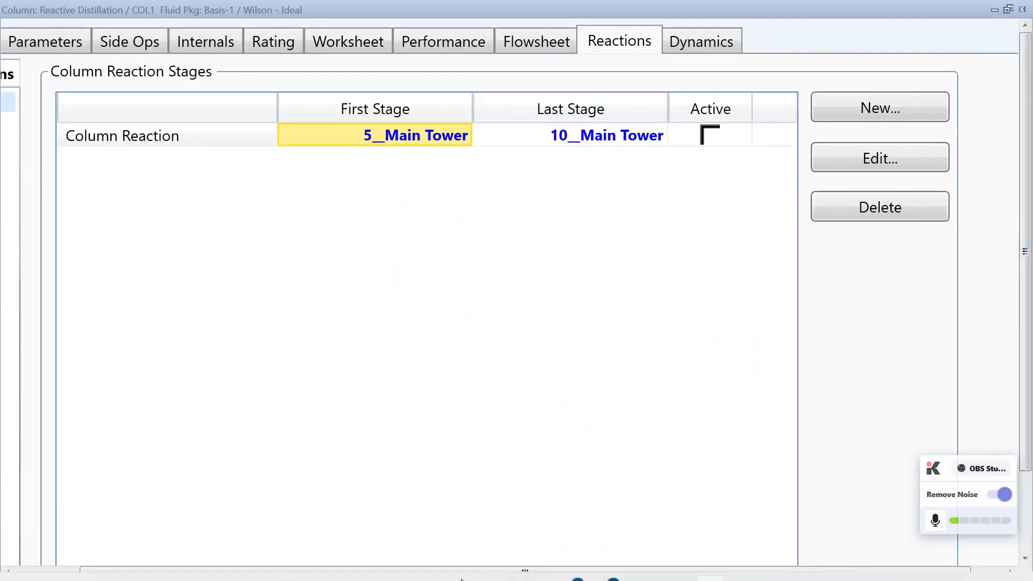
mouse_move(608, 578)
click(640, 562)
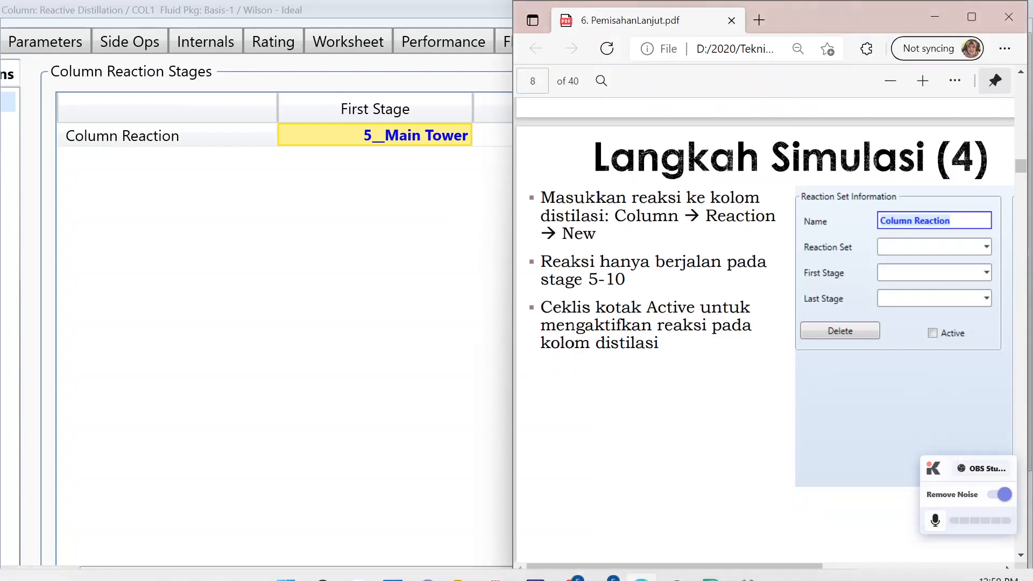
scroll(636, 357, down, 5)
scroll(636, 356, down, 4)
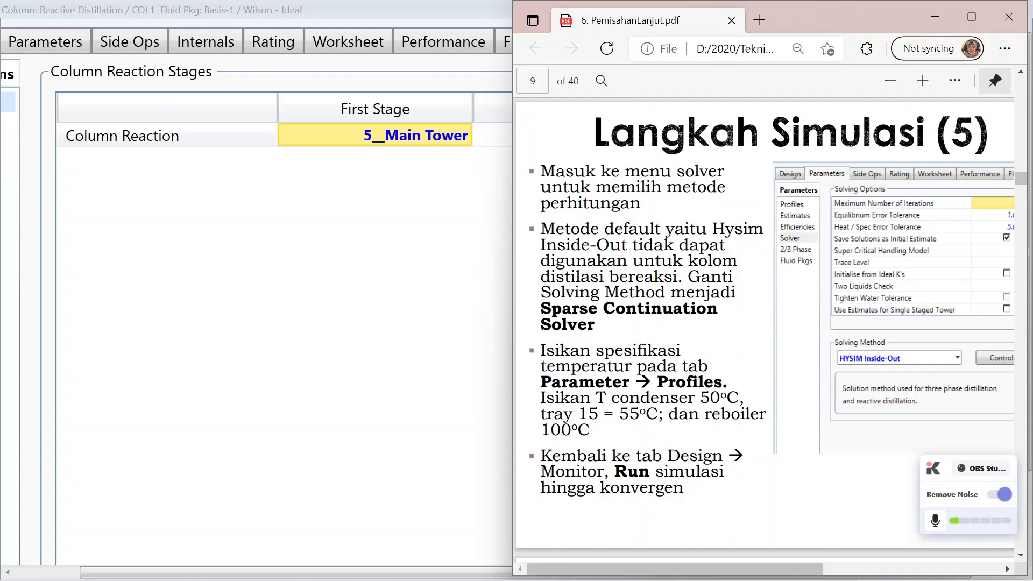
click(347, 352)
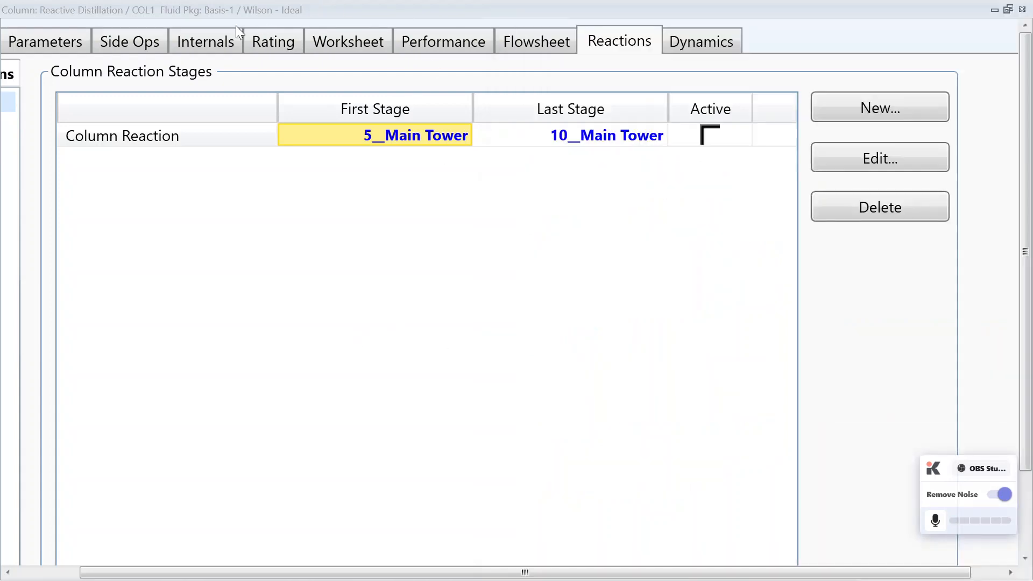
- Open the column's steady state profiles, check the PDF's temperature estimates, and set the condenser temperature to 50 °C
scroll(185, 40, down, 1)
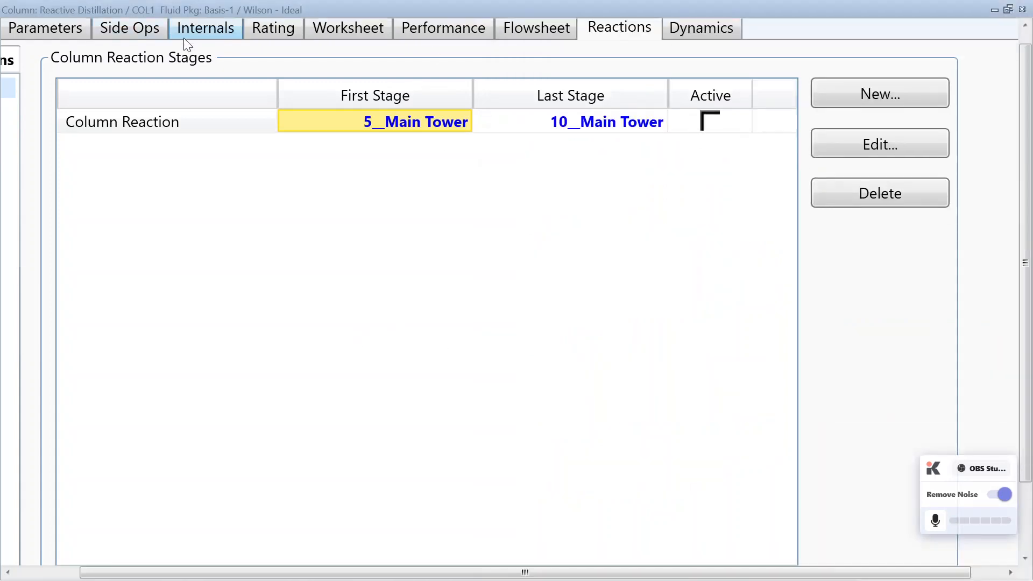
click(66, 30)
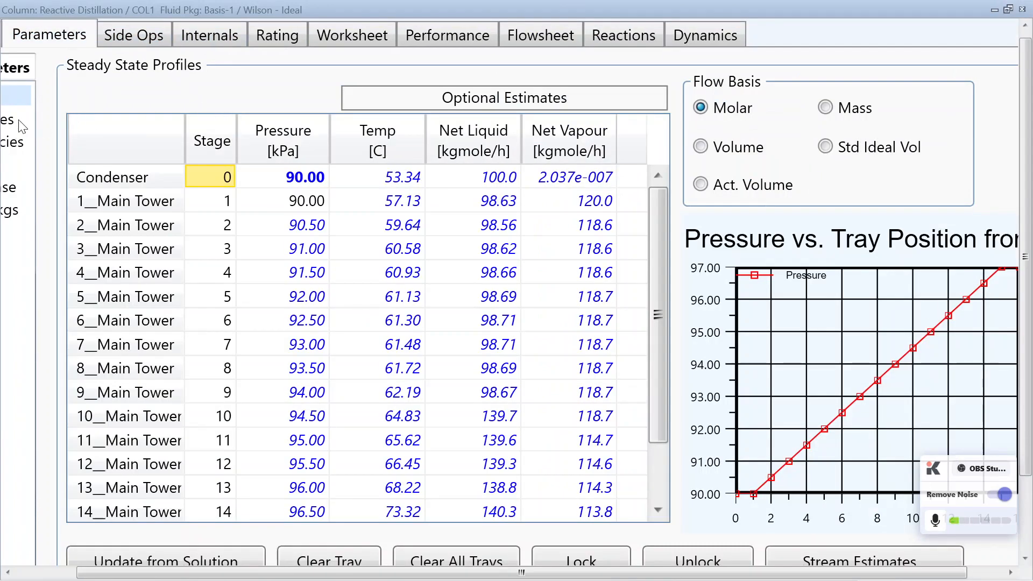
click(399, 178)
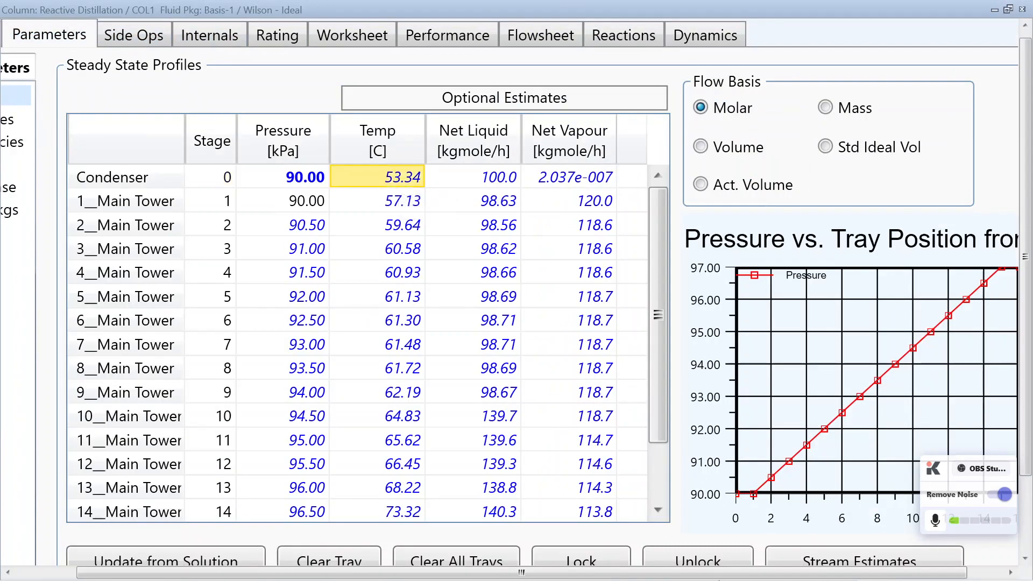
mouse_move(719, 580)
click(642, 570)
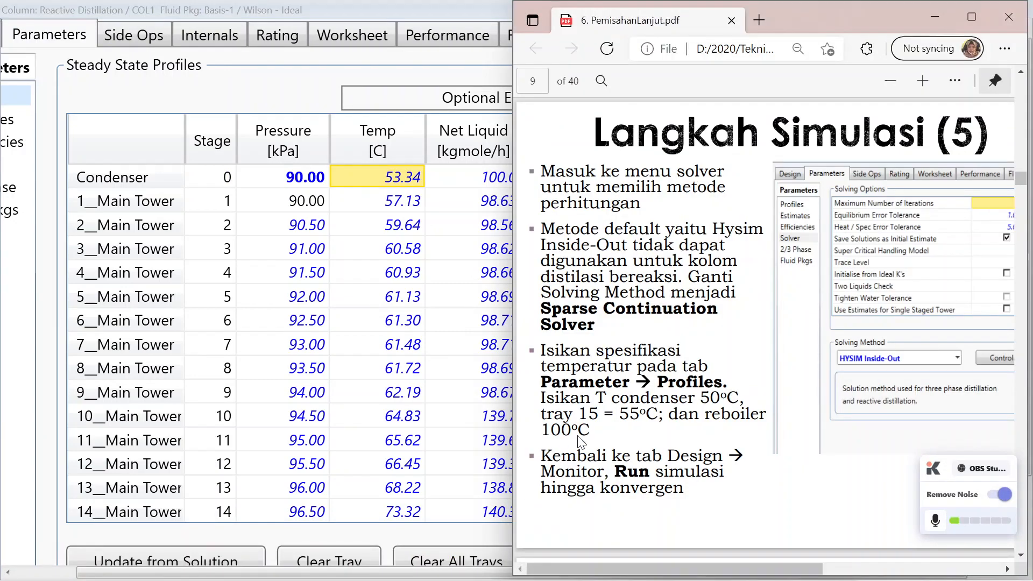
click(401, 169)
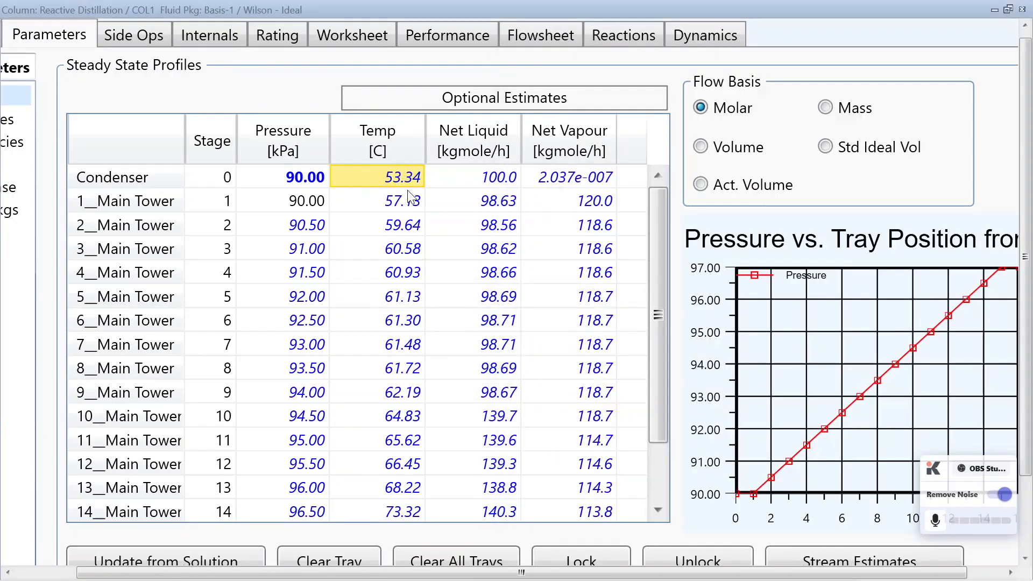
text(50)
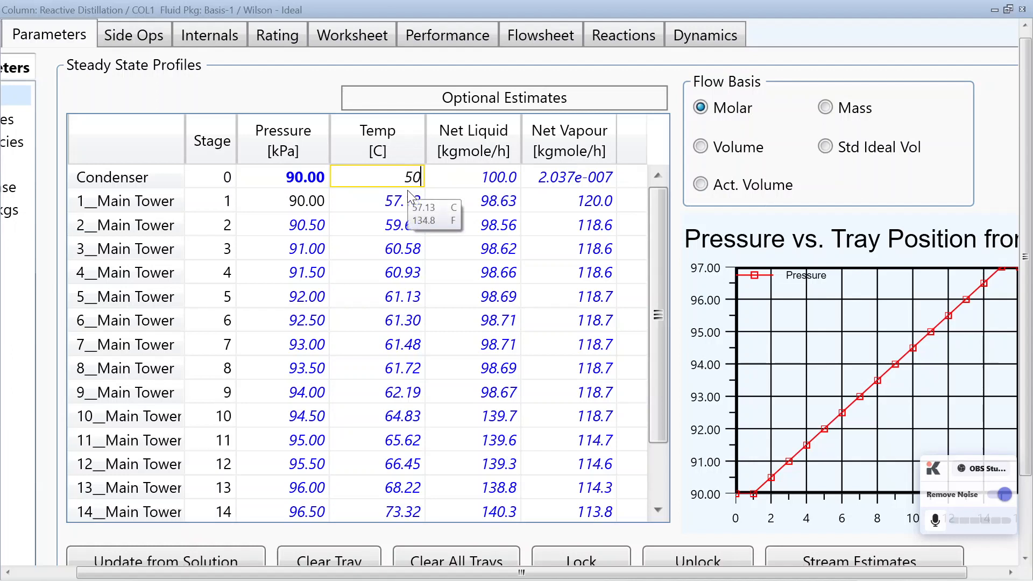
key(Return)
- Set the temperature estimates to 55 °C for stage 15 and 100 °C for the reboiler
scroll(401, 438, down, 1)
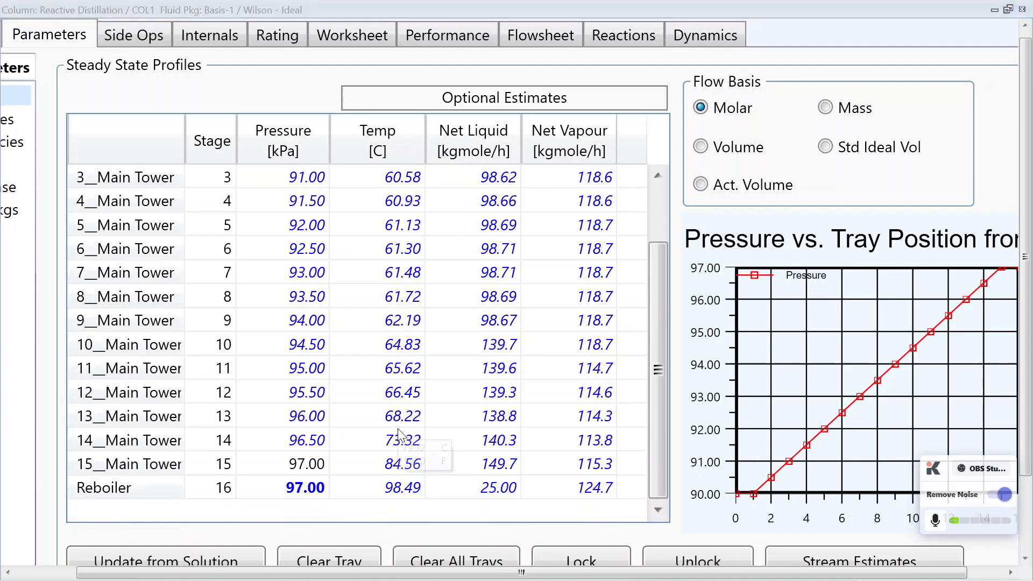
click(403, 469)
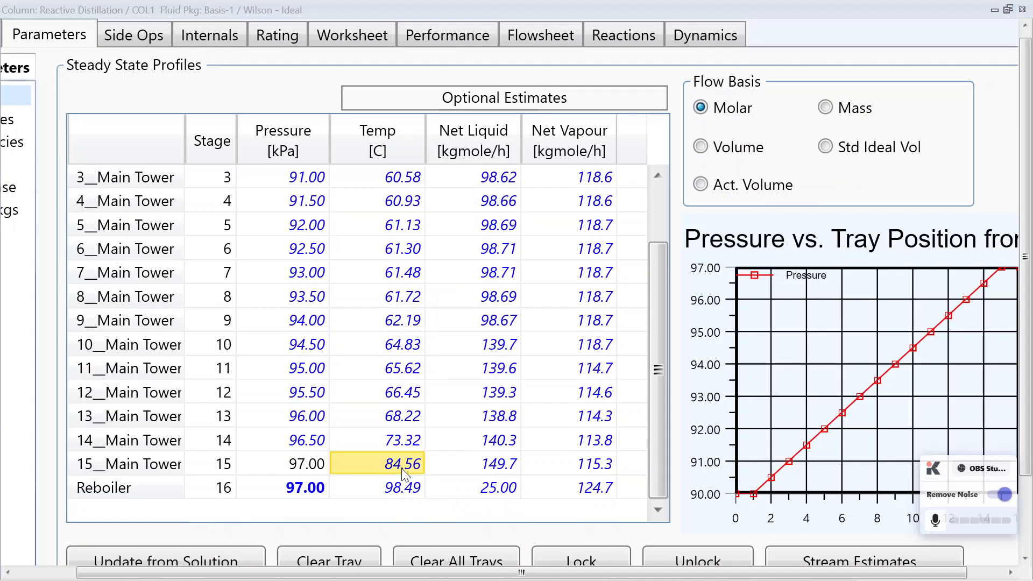
text(55)
key(Return)
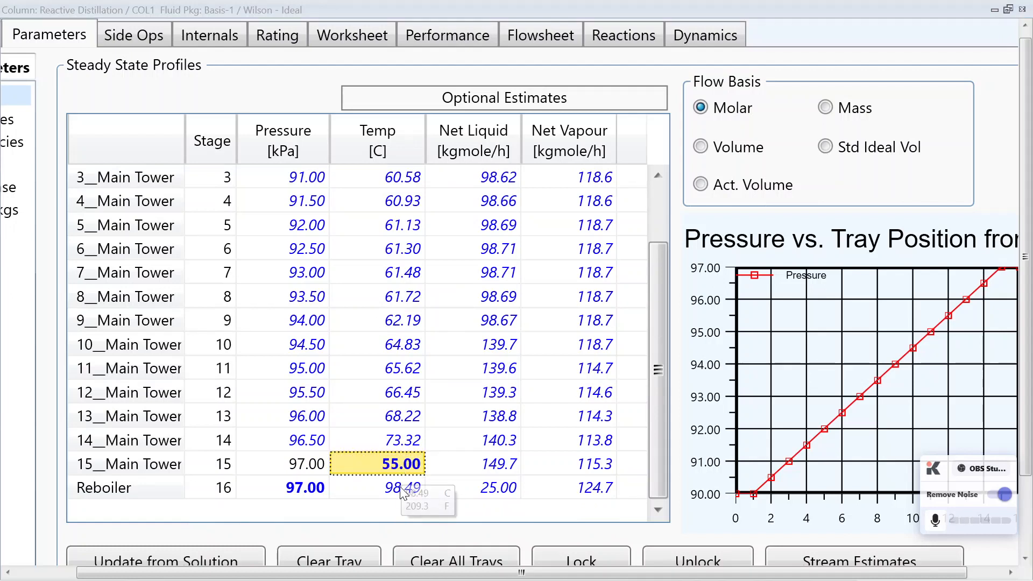
click(403, 491)
text(100)
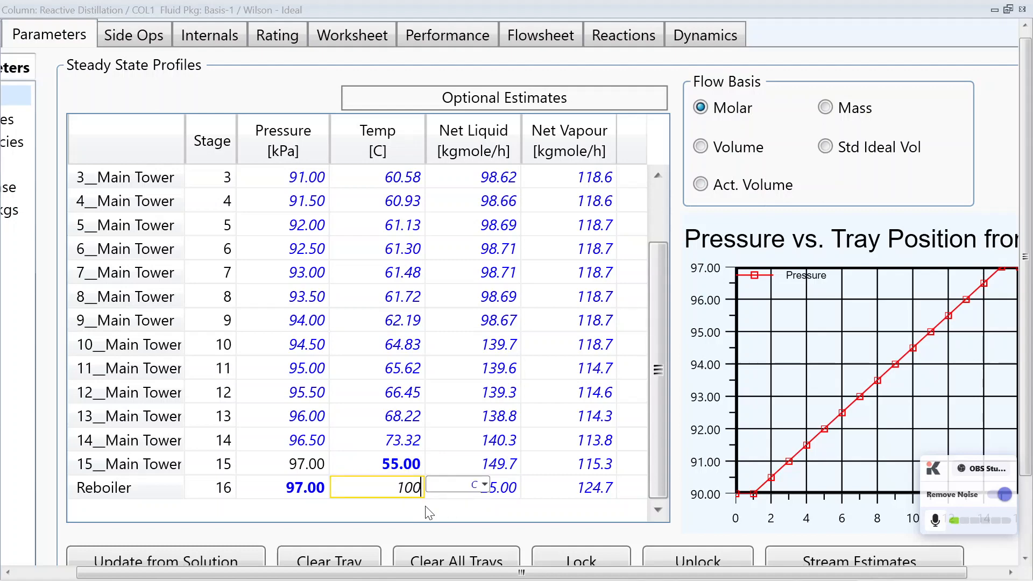
key(Return)
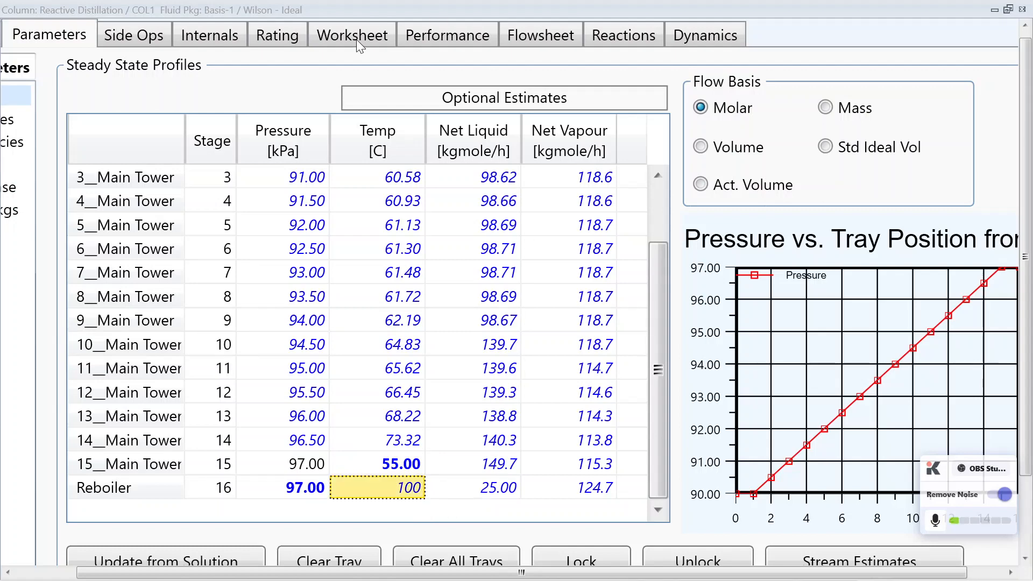
- Set the column's solving method to Sparse Continuation Solver in the solver parameters
double_click(208, 11)
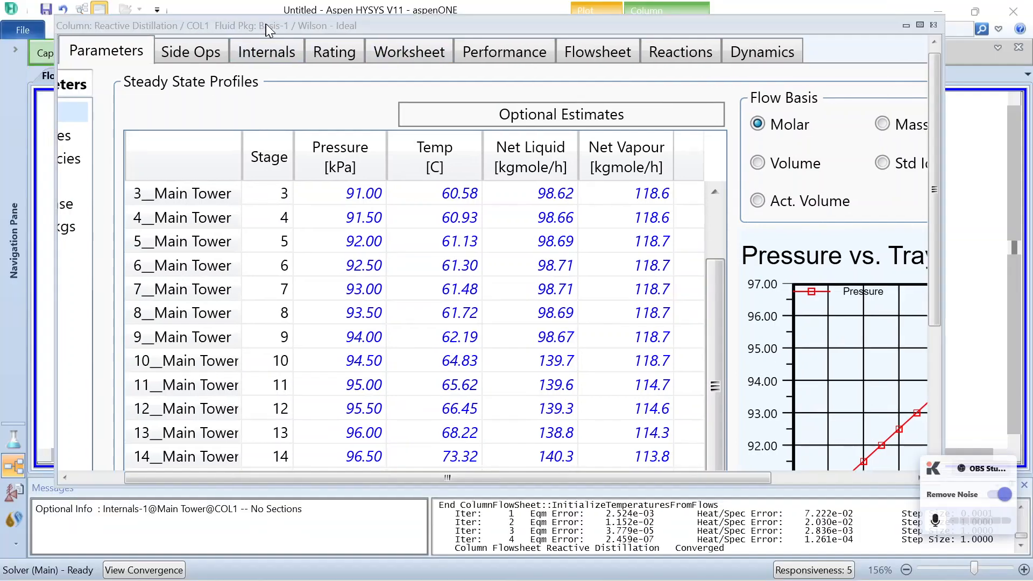
drag(357, 480, 254, 482)
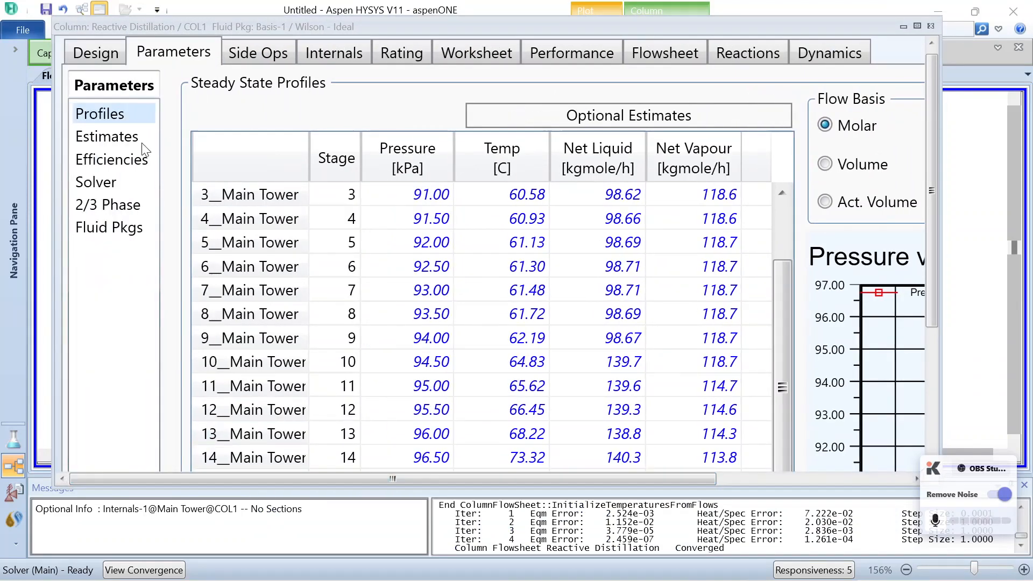
click(95, 182)
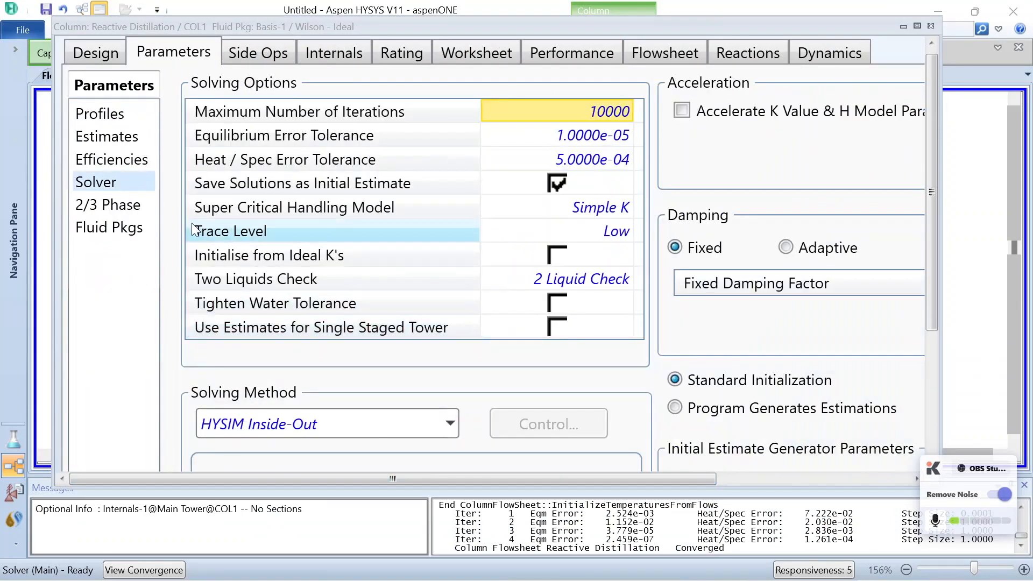
scroll(344, 400, down, 1)
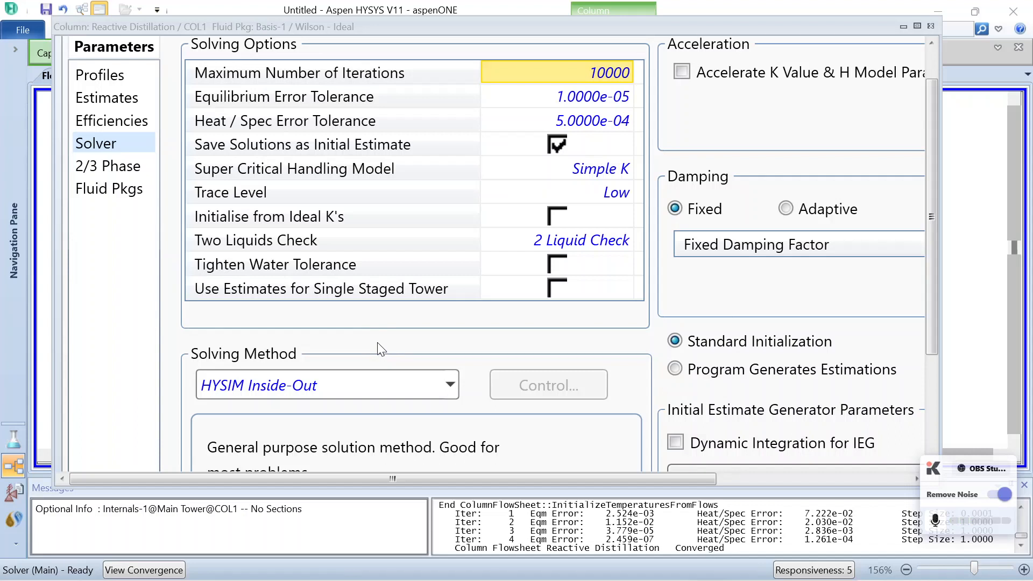
click(345, 398)
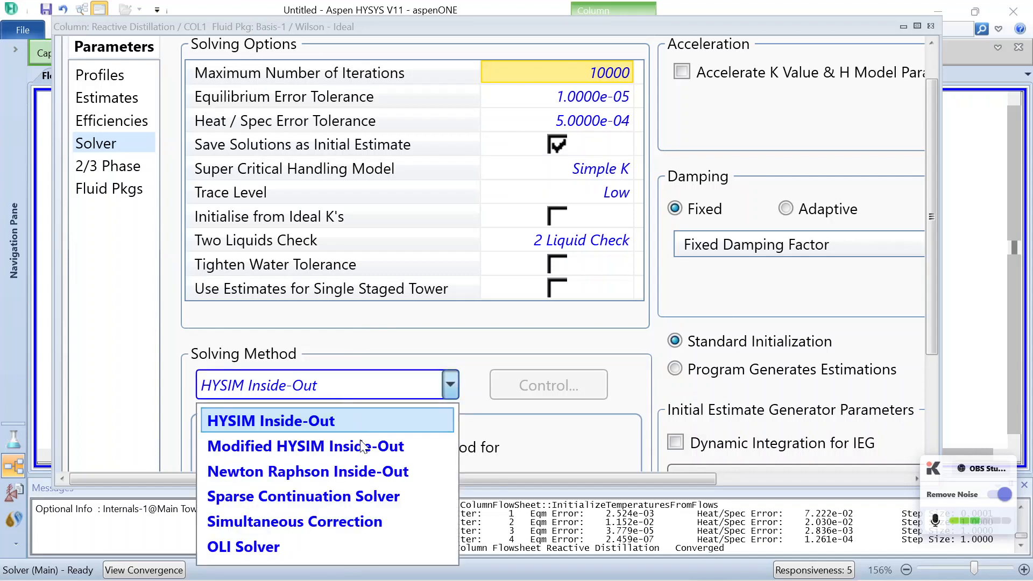
click(359, 505)
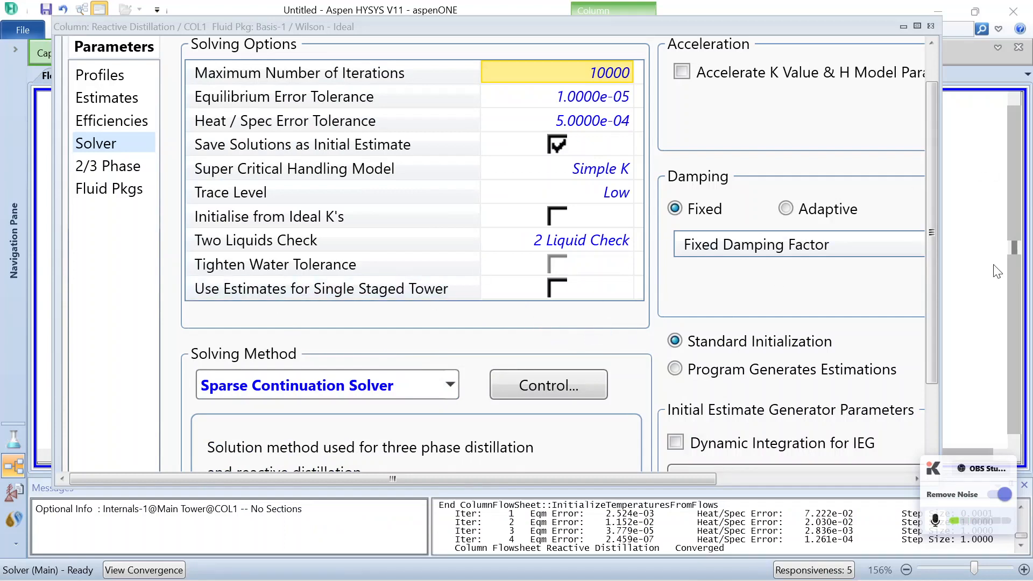
- Check the PDF's Langkah Simulasi (5) instructions for running the simulation, and return to the maximized column properties
mouse_move(677, 577)
click(643, 565)
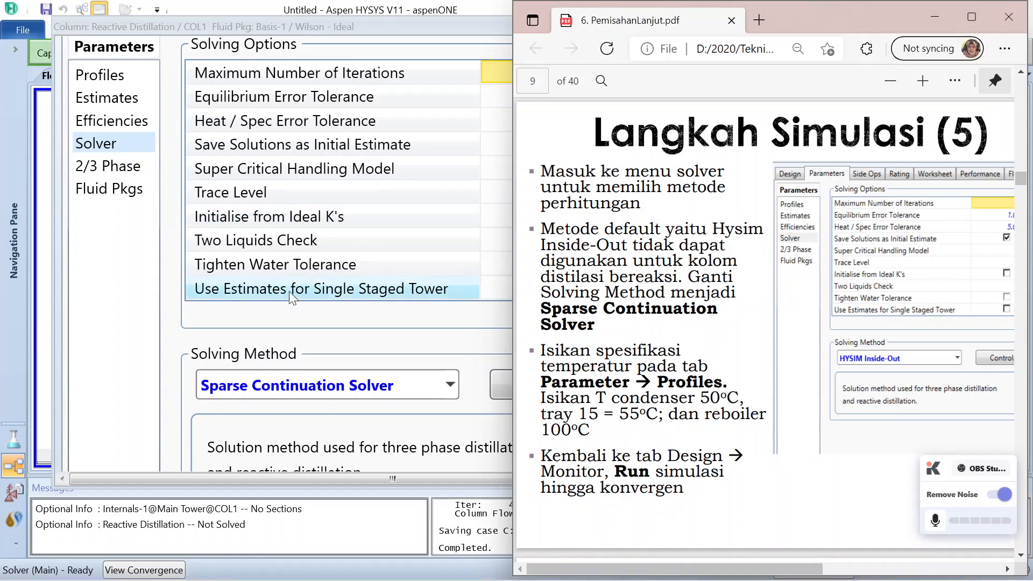
click(155, 318)
scroll(781, 235, right, 4)
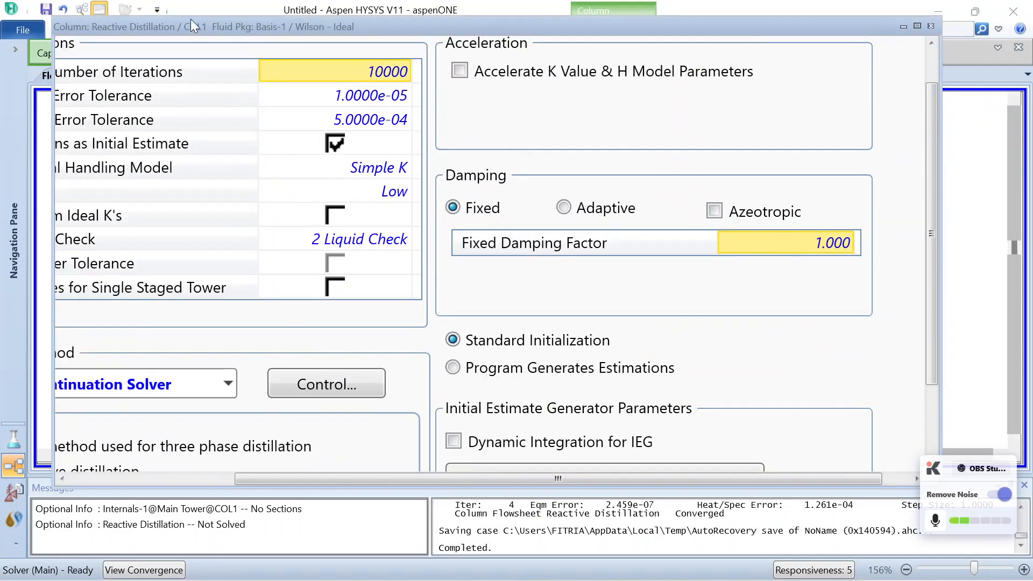
click(916, 27)
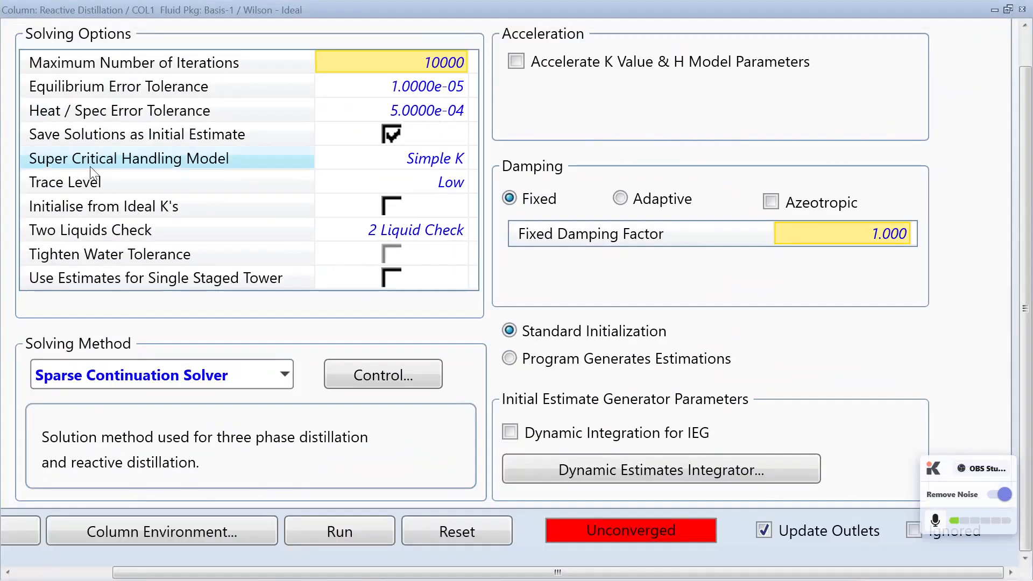
scroll(1027, 40, up, 2)
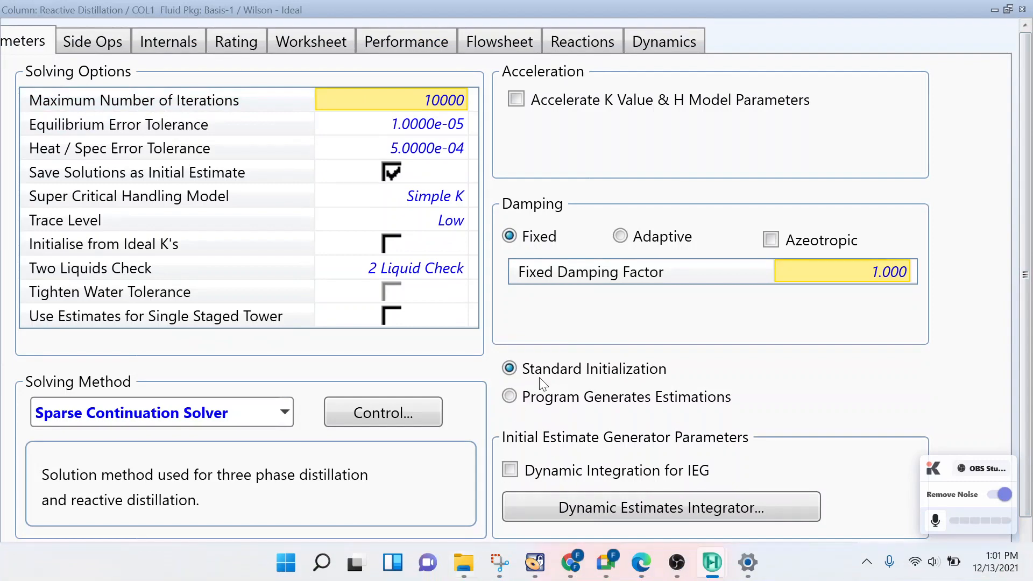
scroll(539, 376, down, 5)
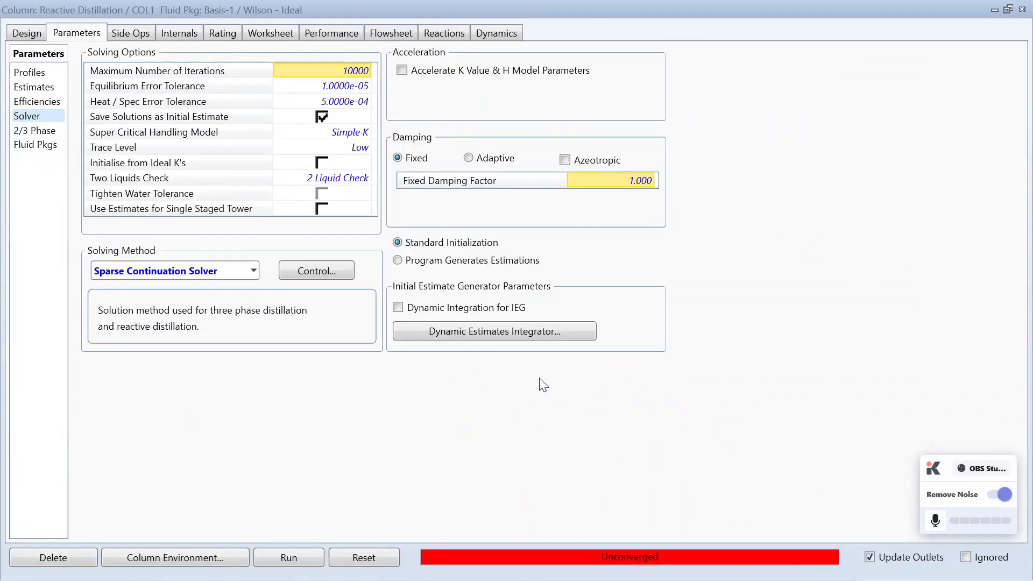
- Run the column from its design monitor and examine the feed, distillate and bottoms compositions
click(24, 34)
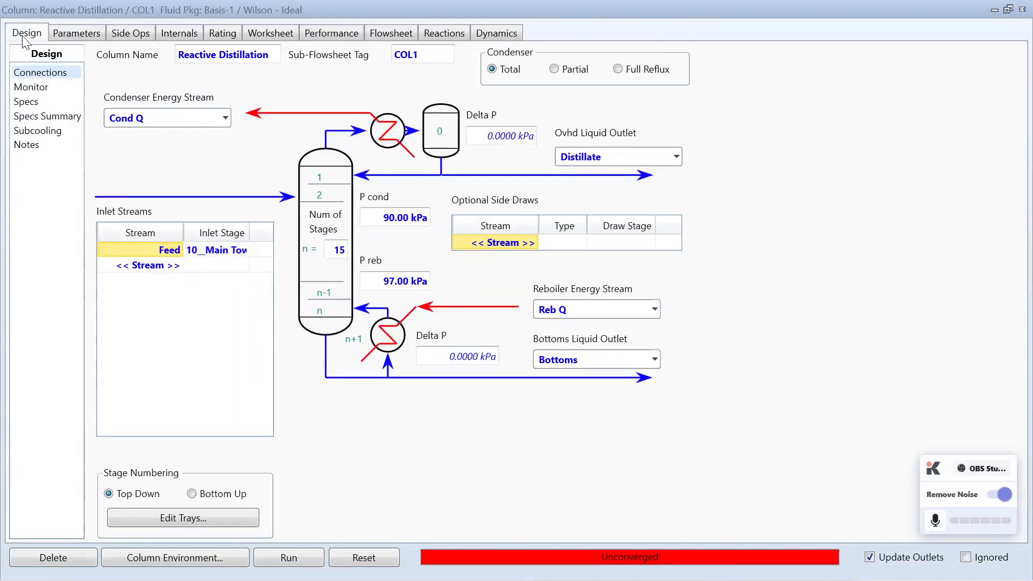
click(33, 87)
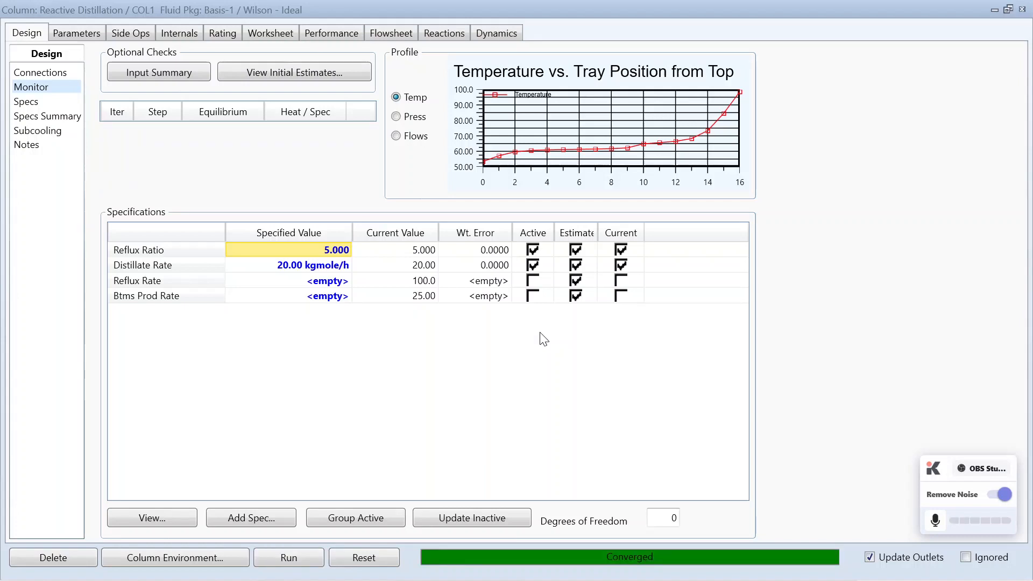
click(255, 36)
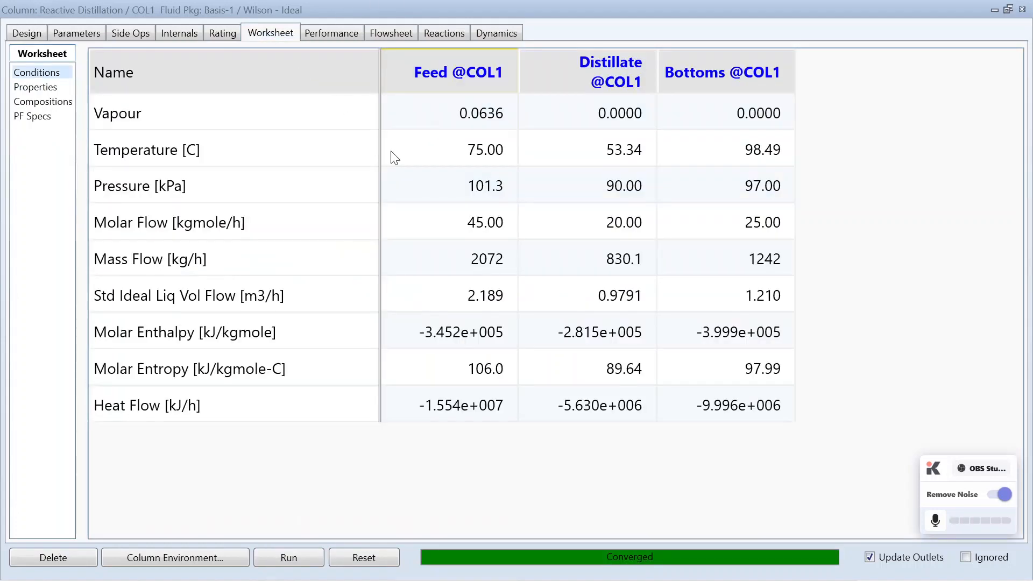
click(23, 107)
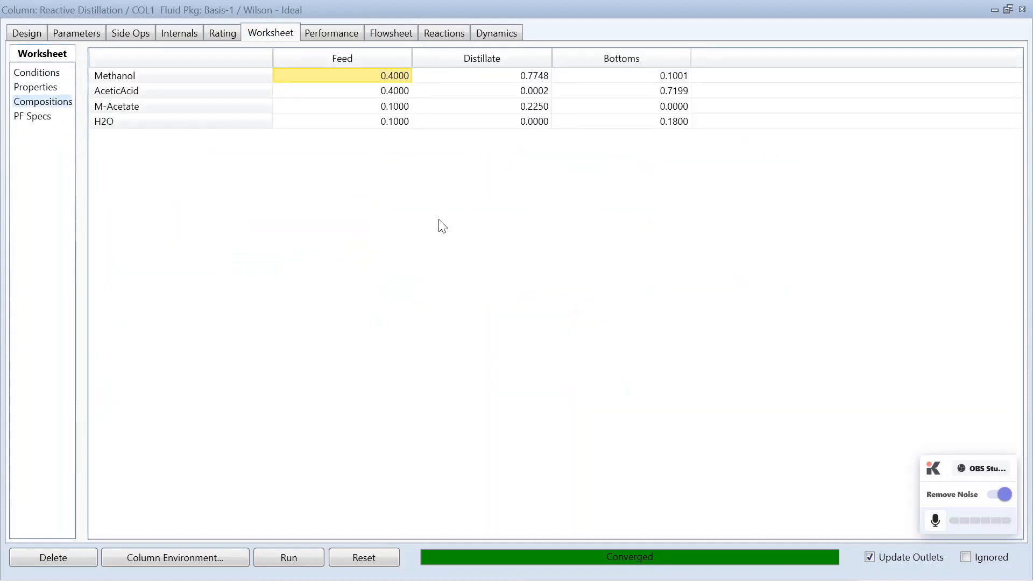
scroll(439, 219, up, 2)
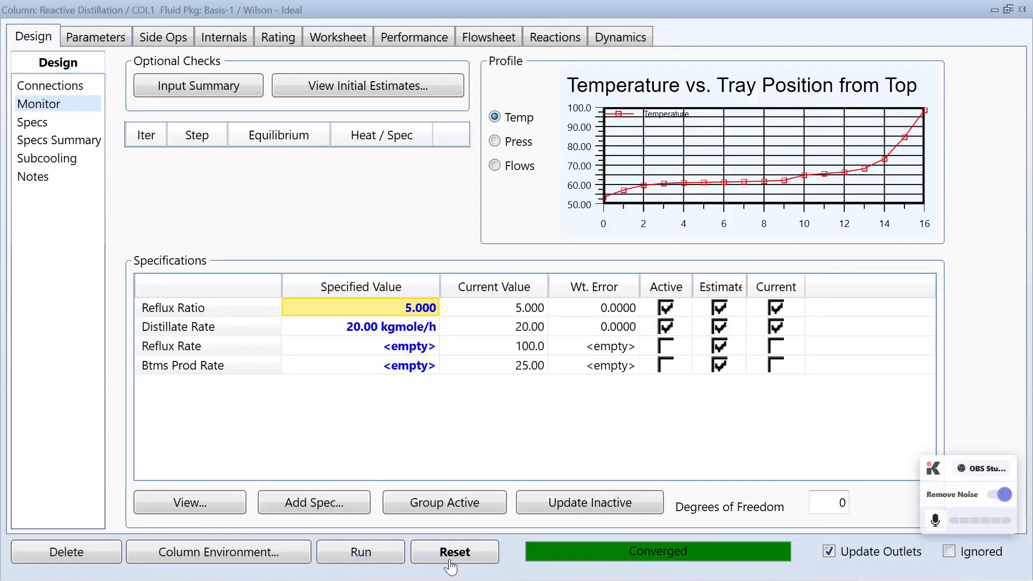
- Reset the column's current solution and activate the column reaction on stages 5 to 10
click(452, 559)
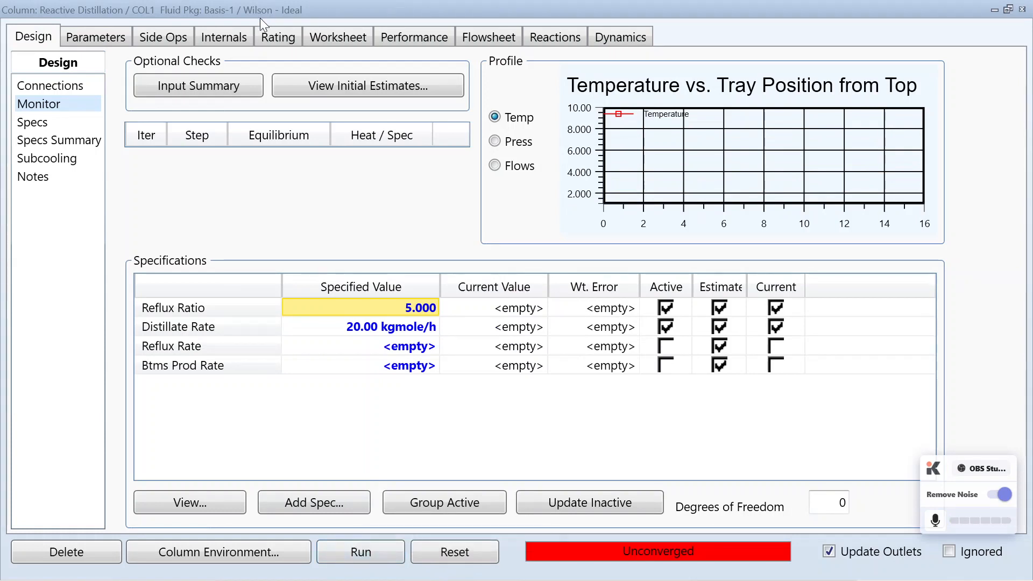
click(557, 38)
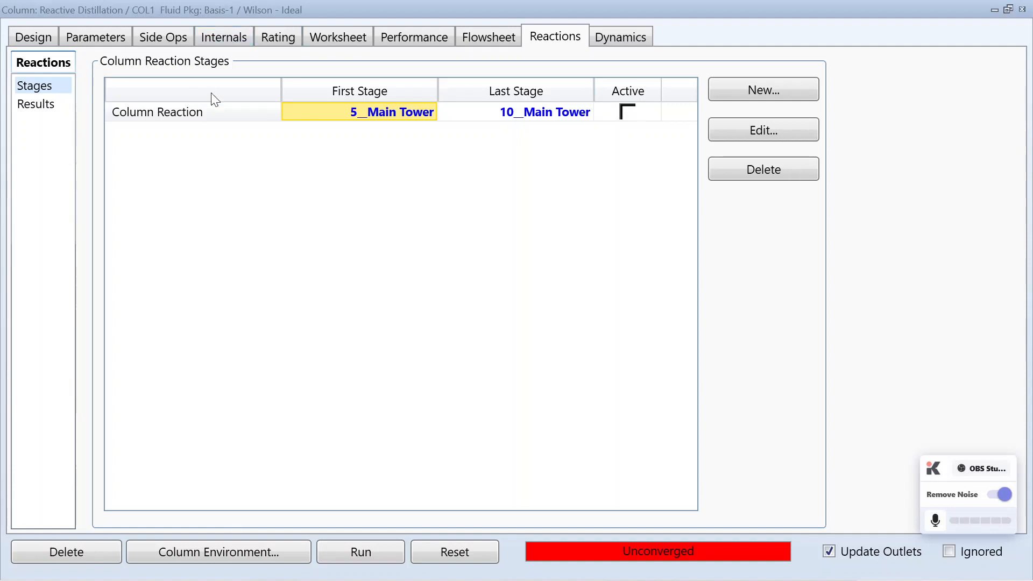
click(628, 113)
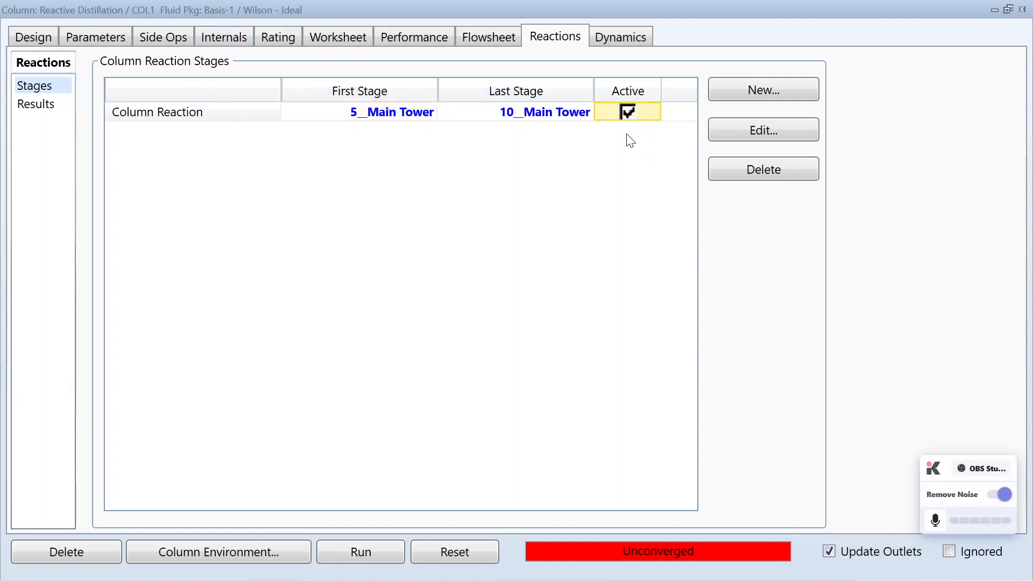
- Run the column with the reaction active from the design monitor and dismiss the liquid phase flipping warning
click(51, 47)
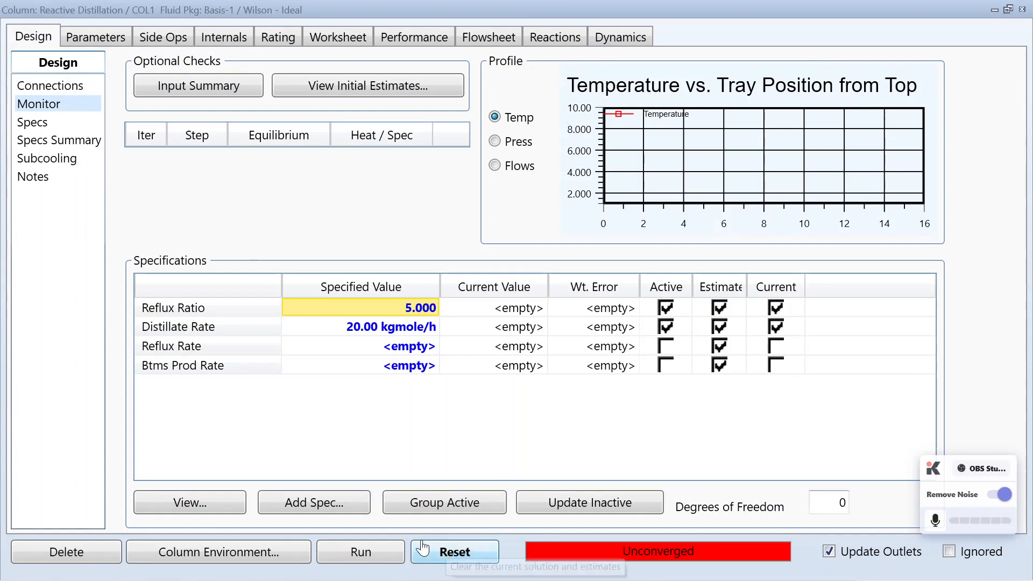
click(358, 552)
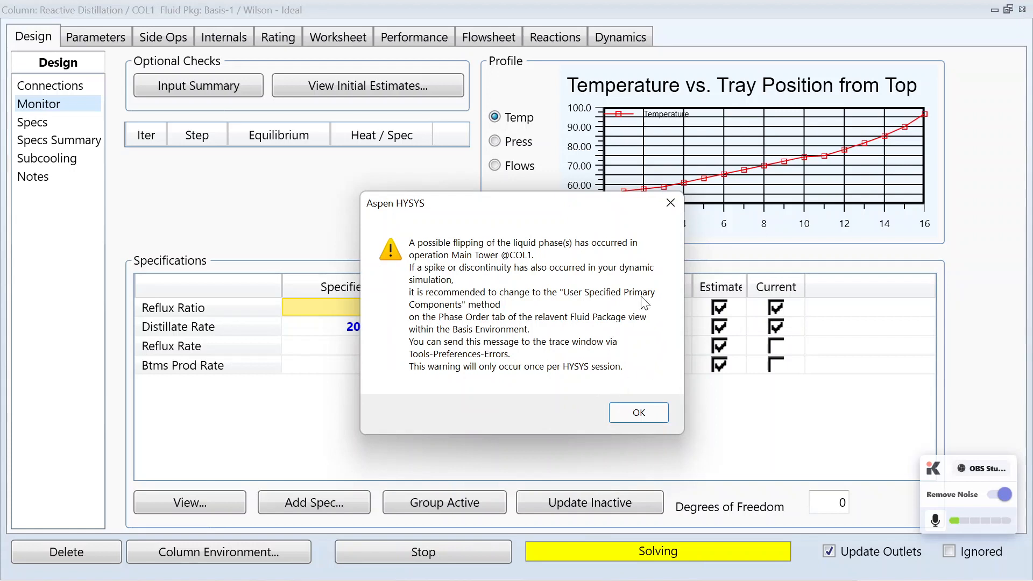
click(638, 412)
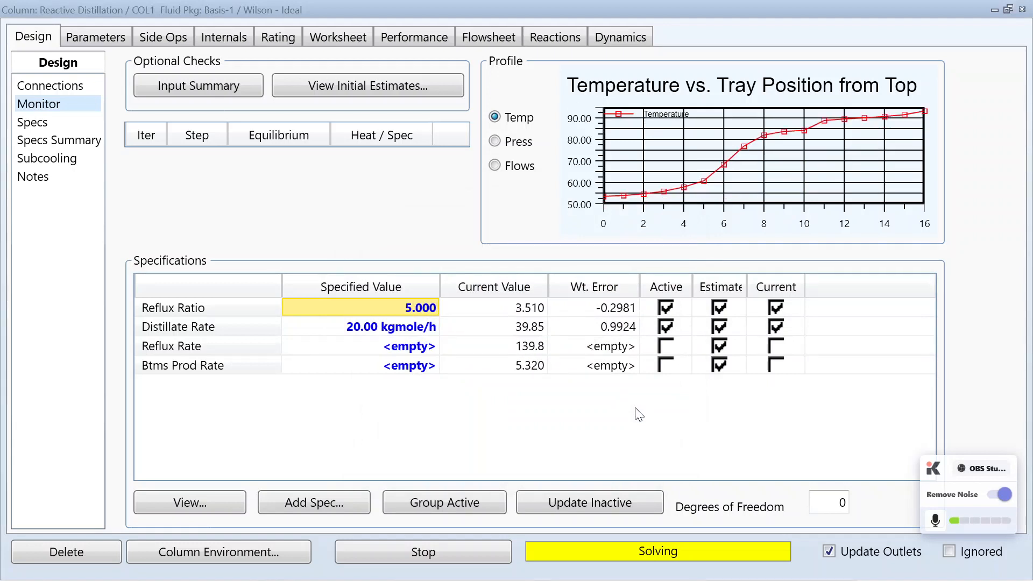
click(939, 523)
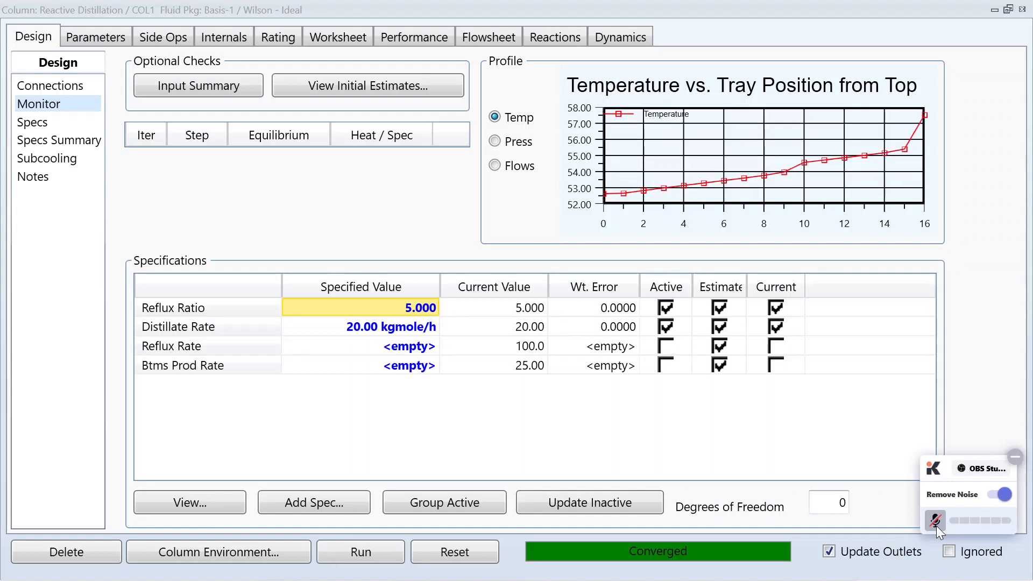
click(935, 520)
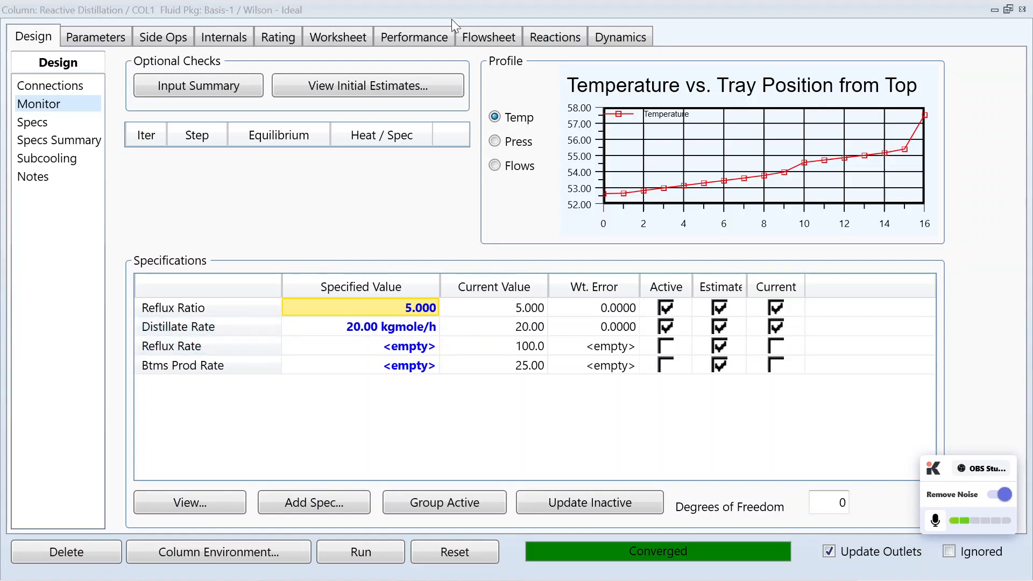
- Compare the column's new stream compositions with the earlier ones captured in Snipping Tool
click(358, 38)
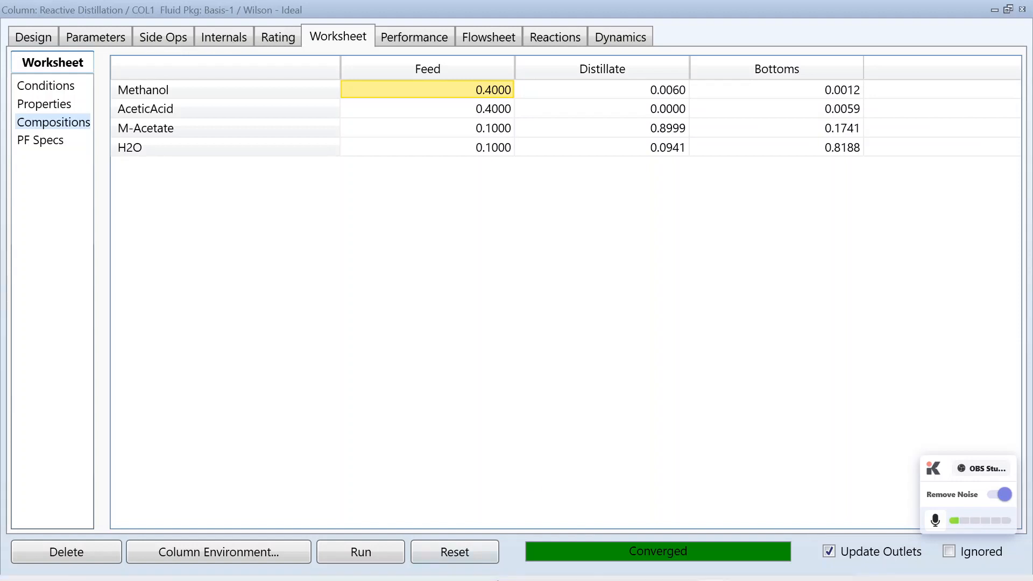
click(502, 560)
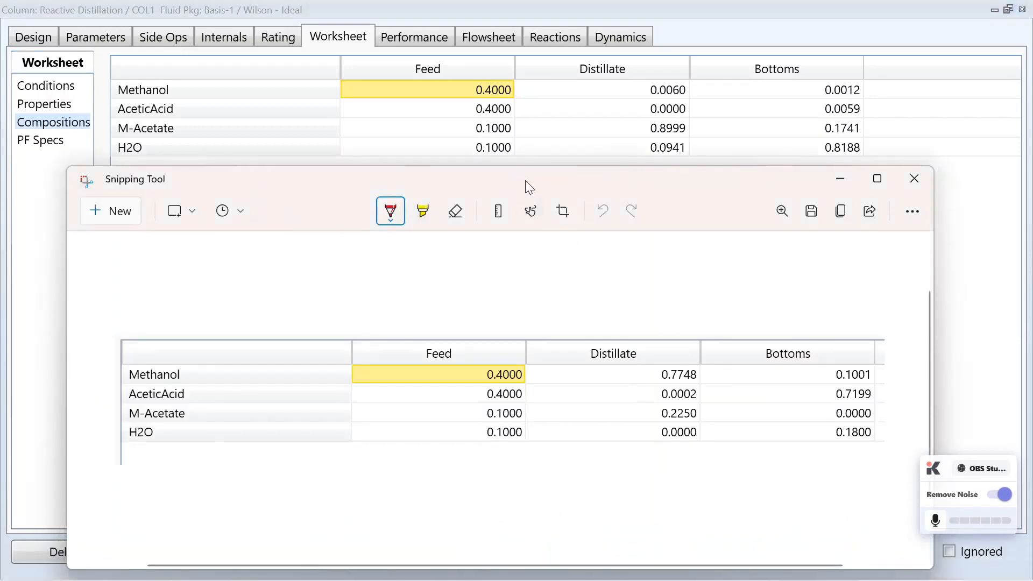
drag(524, 184, 493, 185)
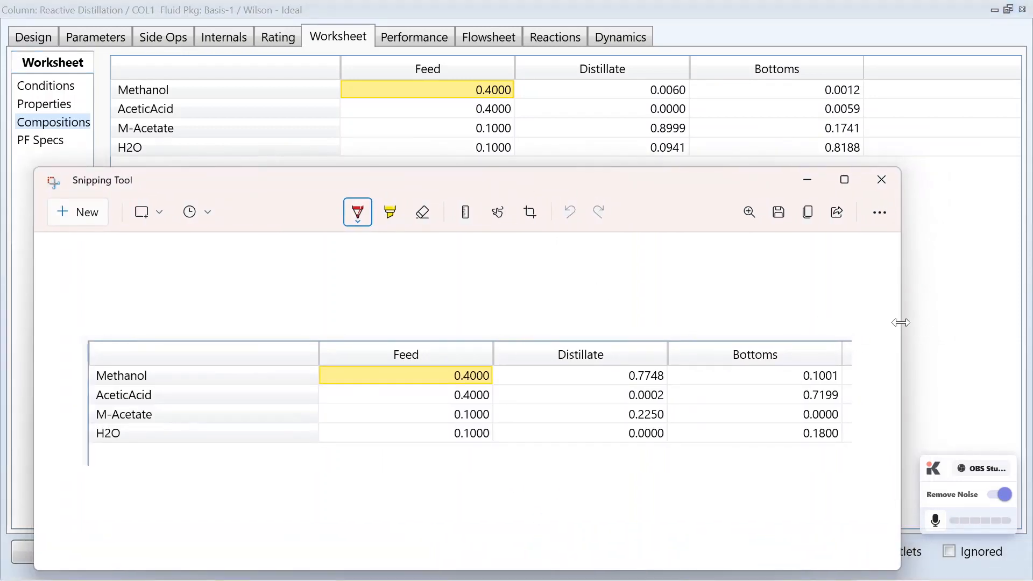
drag(900, 322, 929, 323)
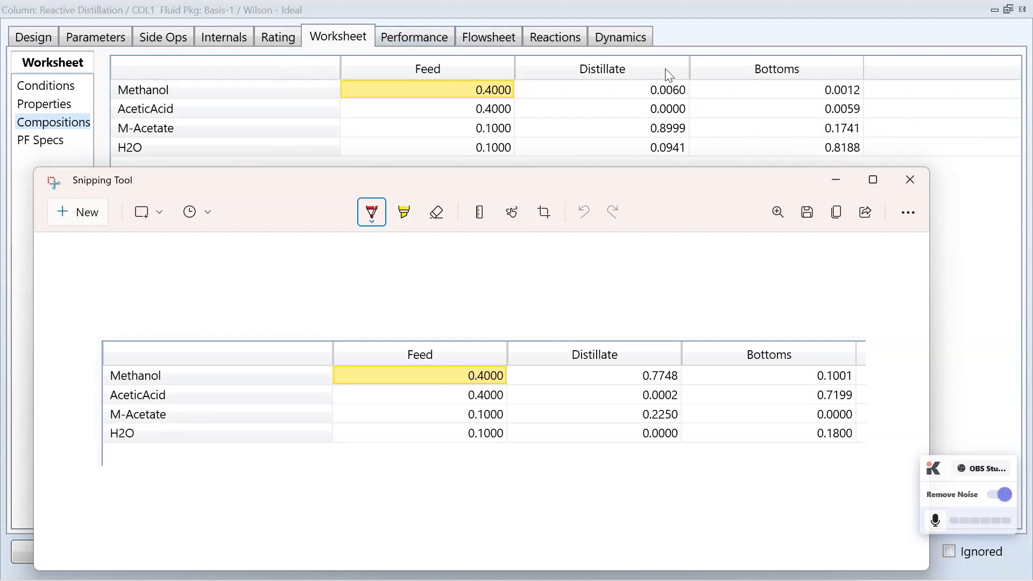
- Review the column's reaction results for each stage, including the actual conversion, and close the column properties
click(573, 41)
click(572, 37)
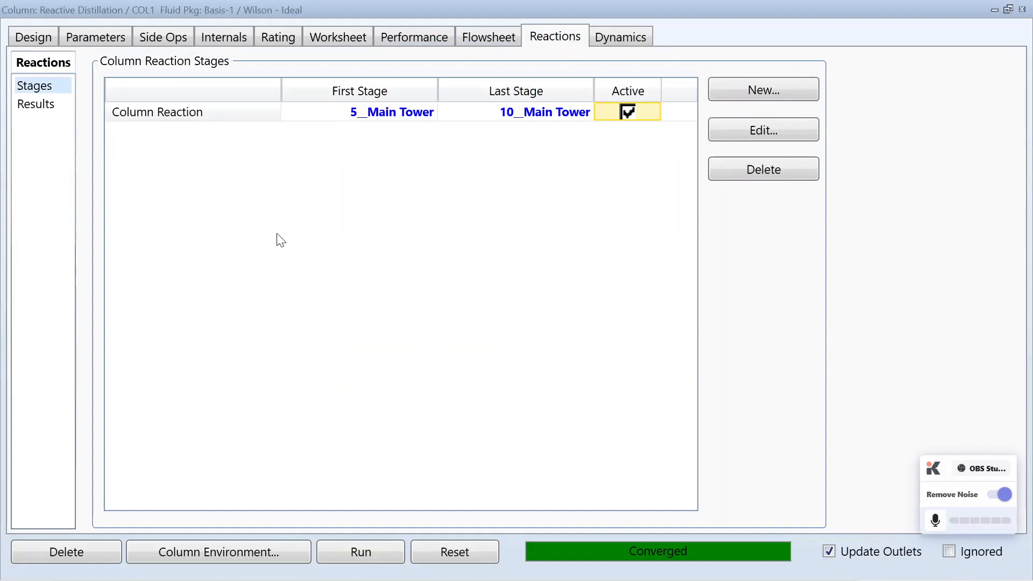
click(53, 106)
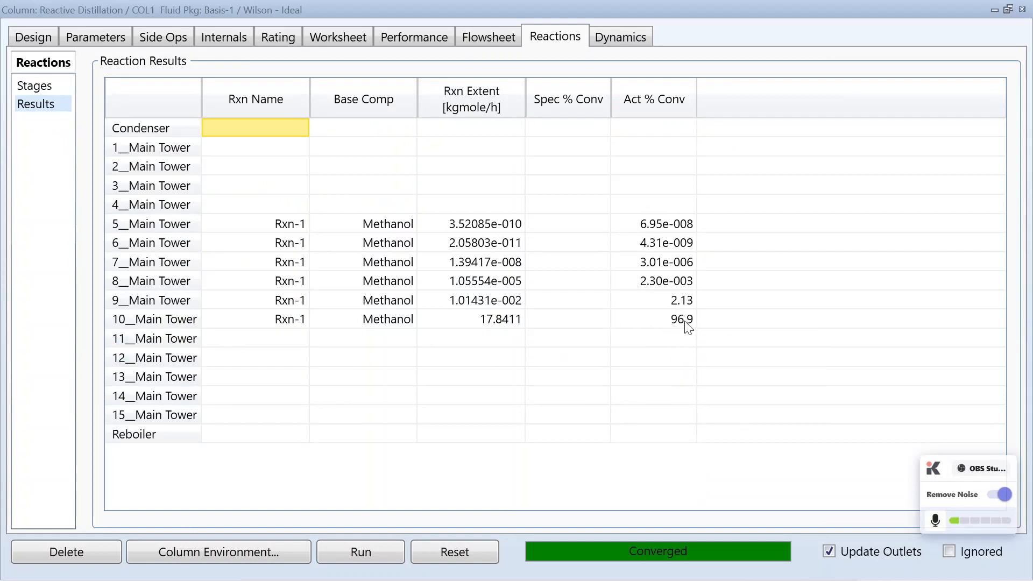
click(1022, 9)
click(840, 273)
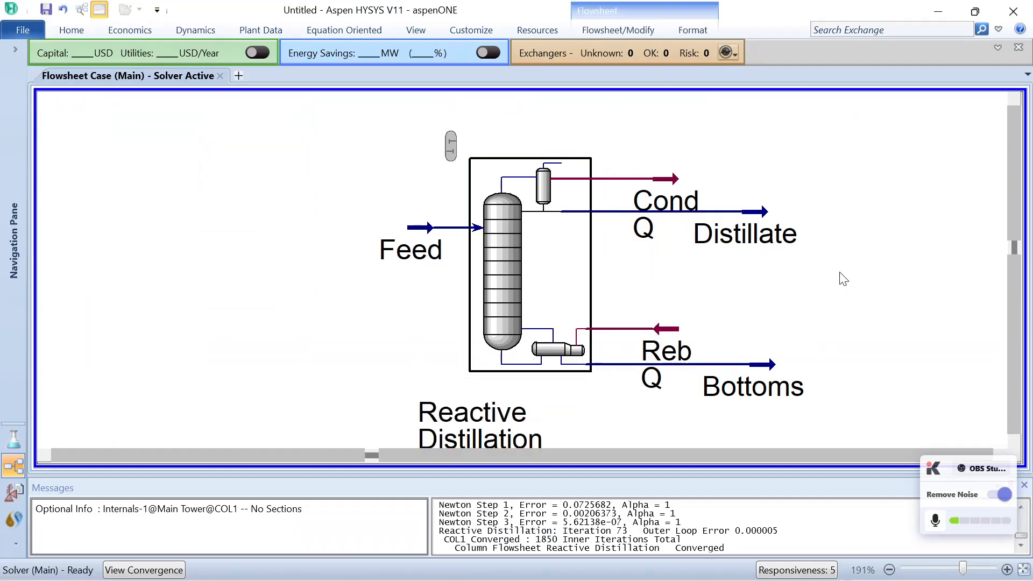